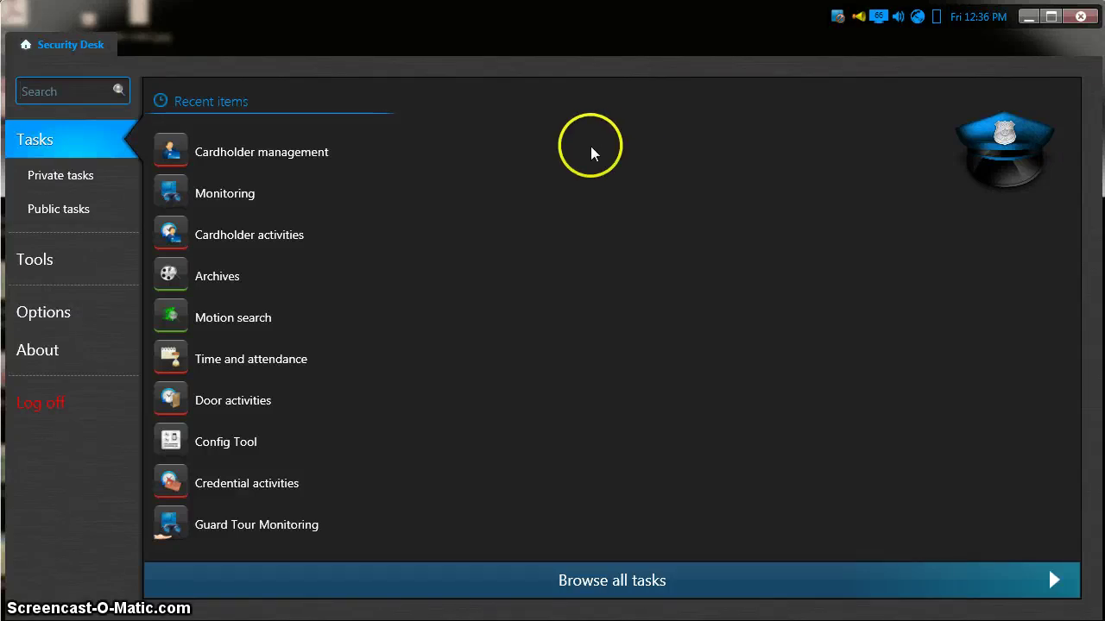
# Start a new Monitoring task from Recent items on the home page.
pyautogui.moveTo(229, 212)
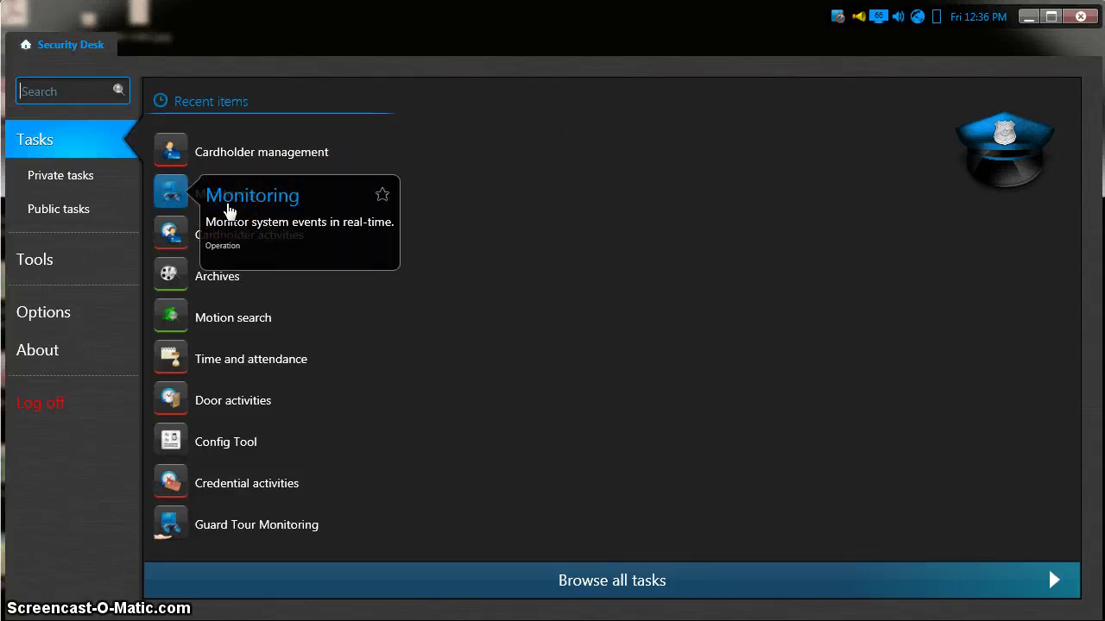
pyautogui.moveTo(194, 158)
pyautogui.moveTo(168, 198)
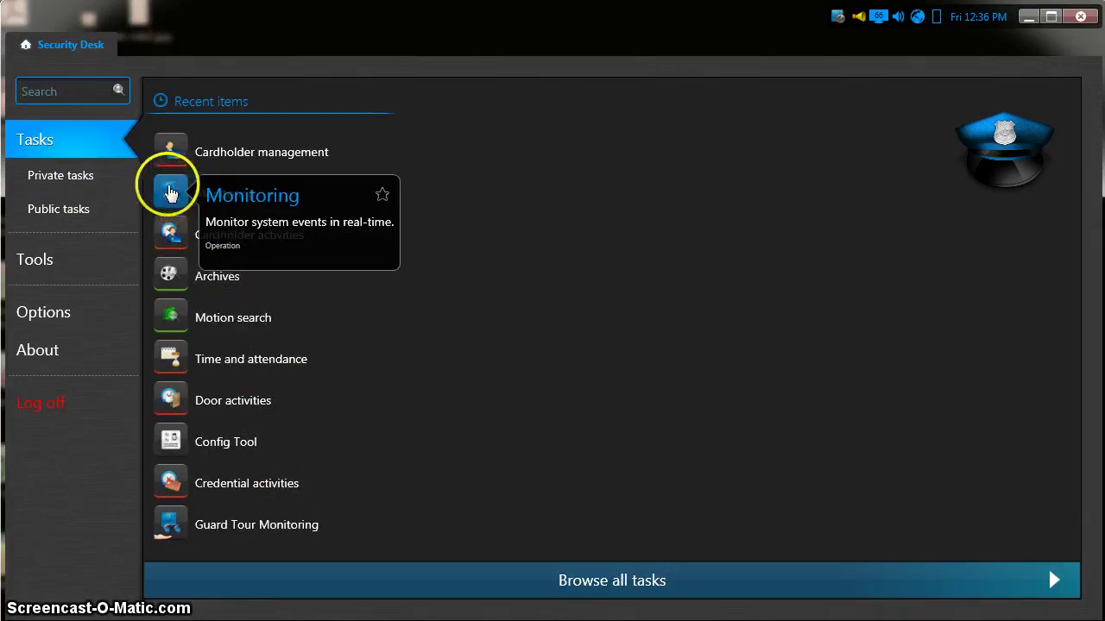
pyautogui.click(172, 195)
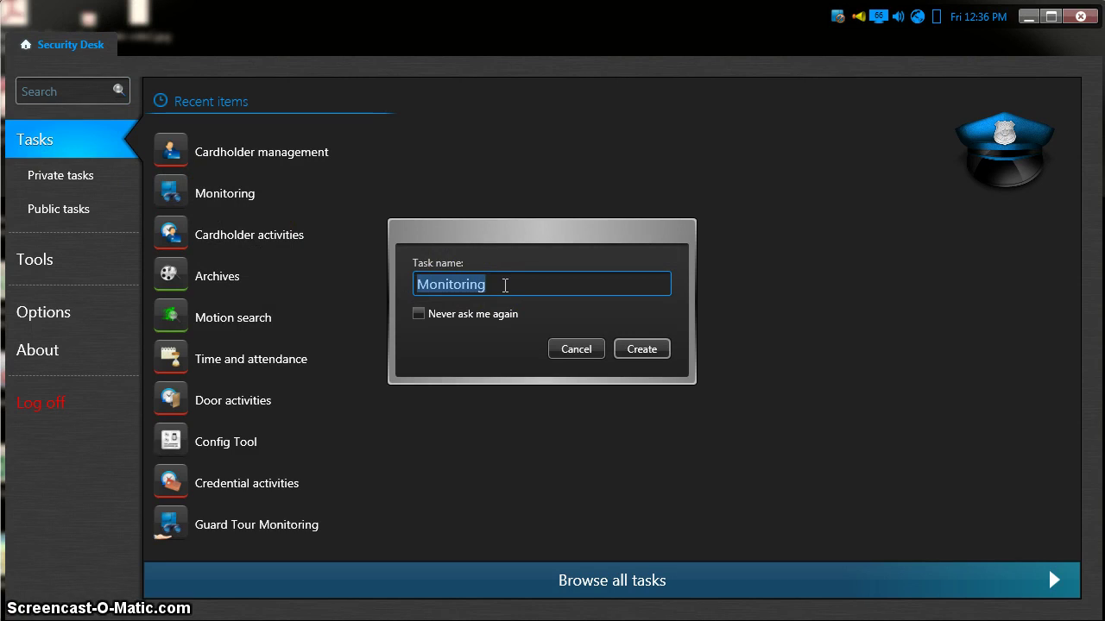
# Name the new monitoring task 'All Cameras' and confirm it.
pyautogui.write('All Cameras')
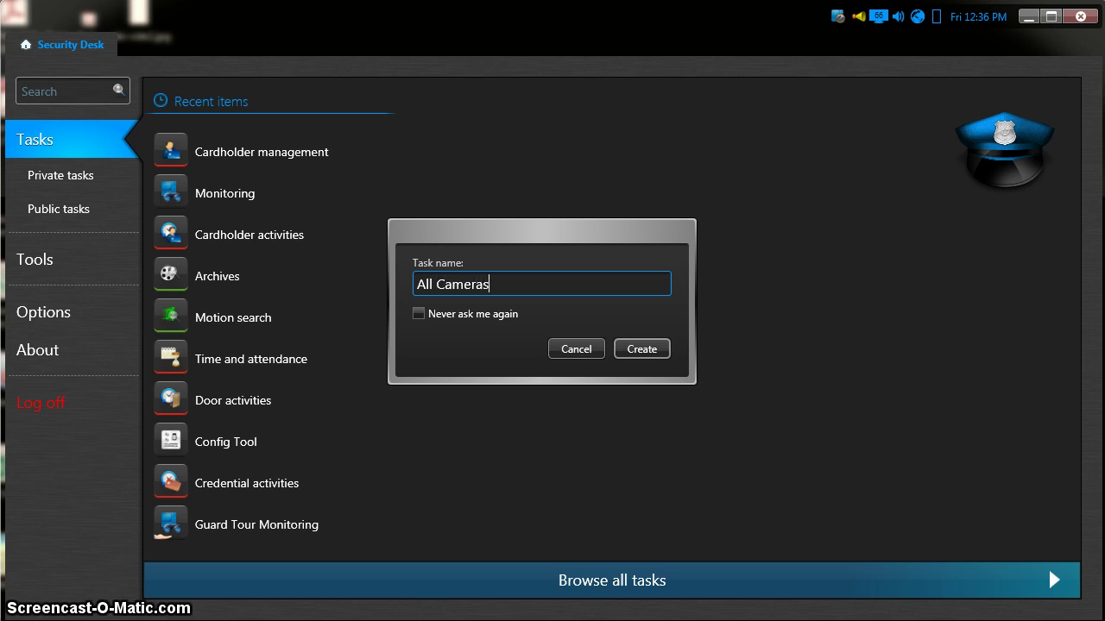
pyautogui.press('Return')
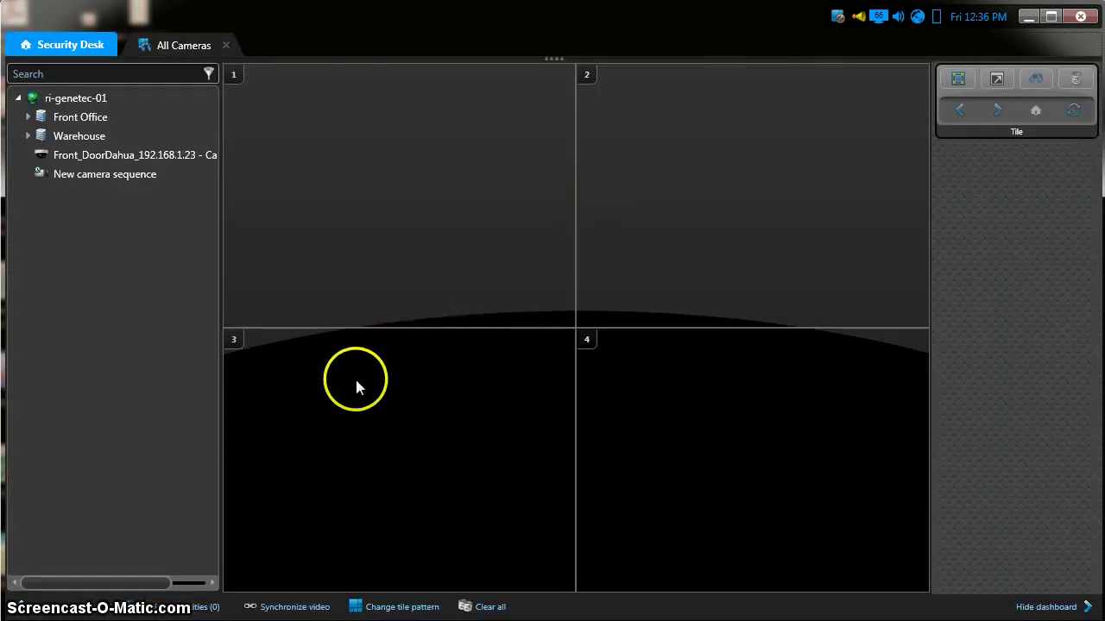
# Show Front-Door-Vivotek in tile 1, Front_DoorDahua in tile 2 and Warehouse-Dahua in tile 3.
pyautogui.click(28, 118)
pyautogui.click(38, 136)
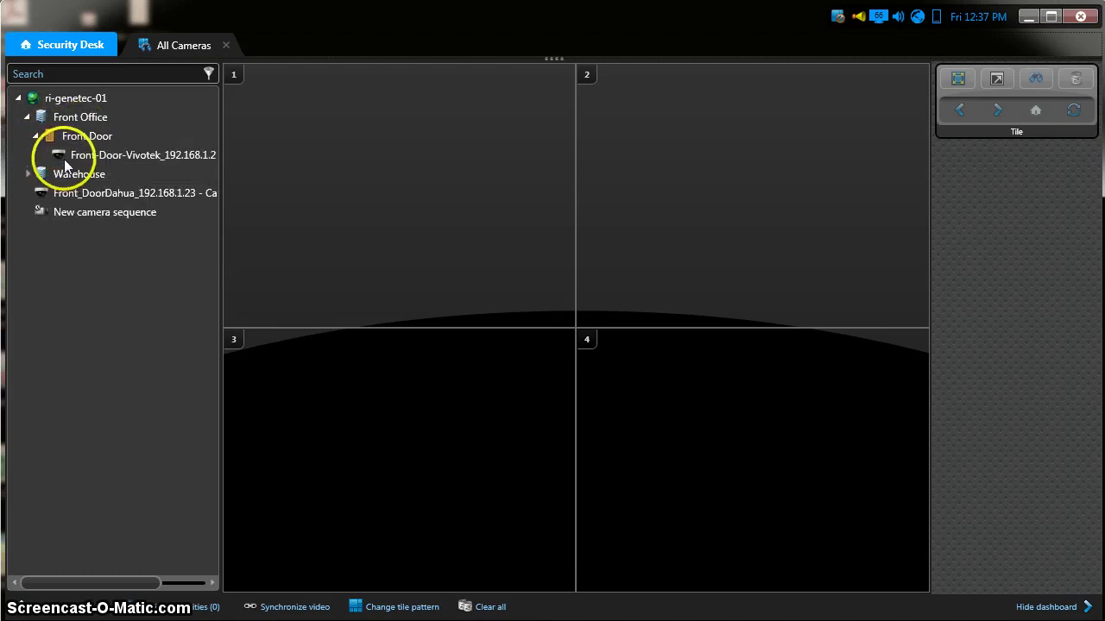
pyautogui.moveTo(69, 157); pyautogui.dragTo(295, 169)
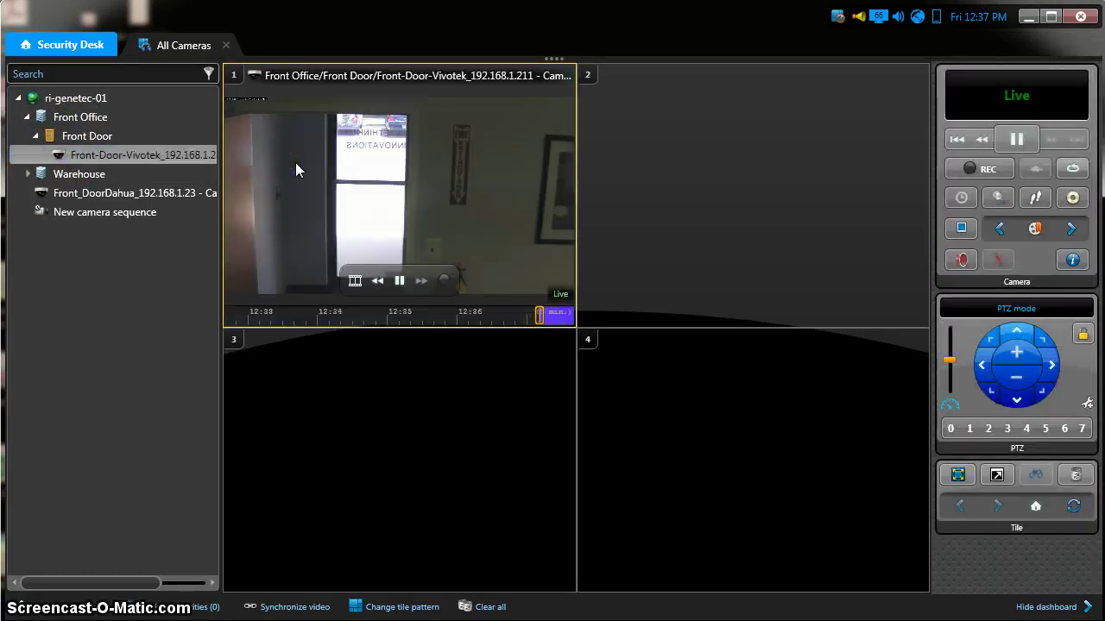
pyautogui.click(50, 195)
pyautogui.moveTo(196, 207); pyautogui.dragTo(687, 180)
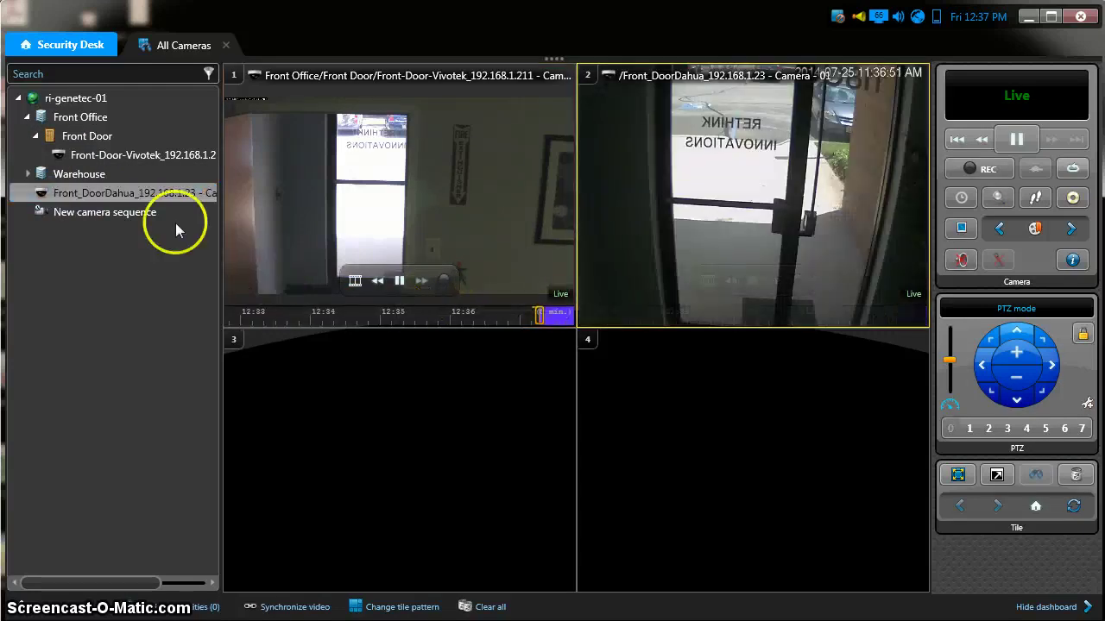
pyautogui.click(28, 173)
pyautogui.click(57, 192)
pyautogui.moveTo(86, 198); pyautogui.dragTo(276, 403)
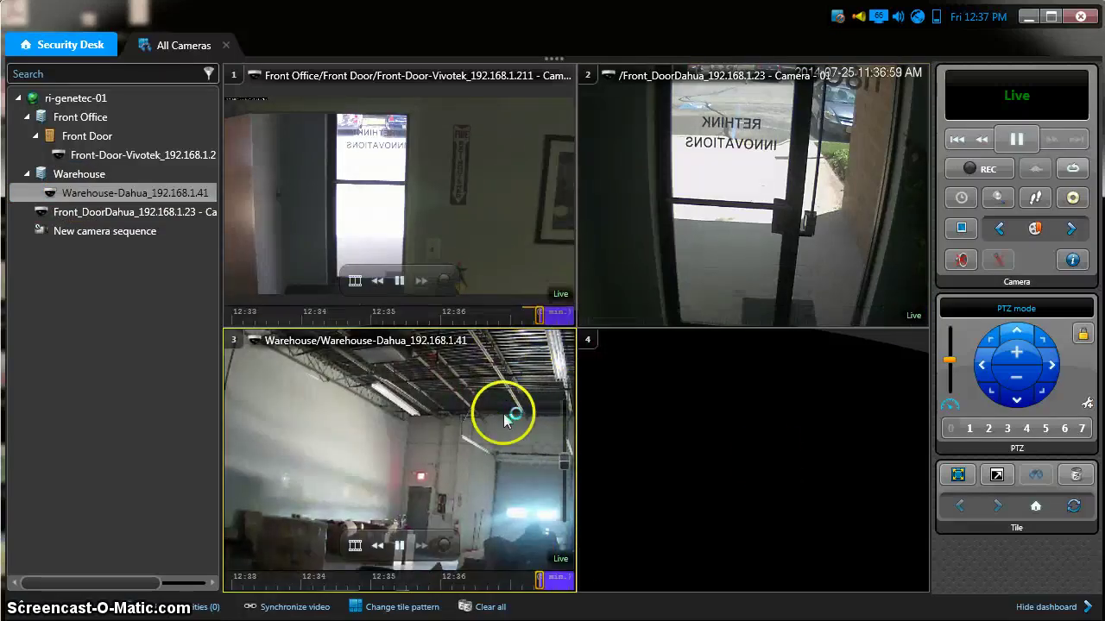
pyautogui.click(66, 611)
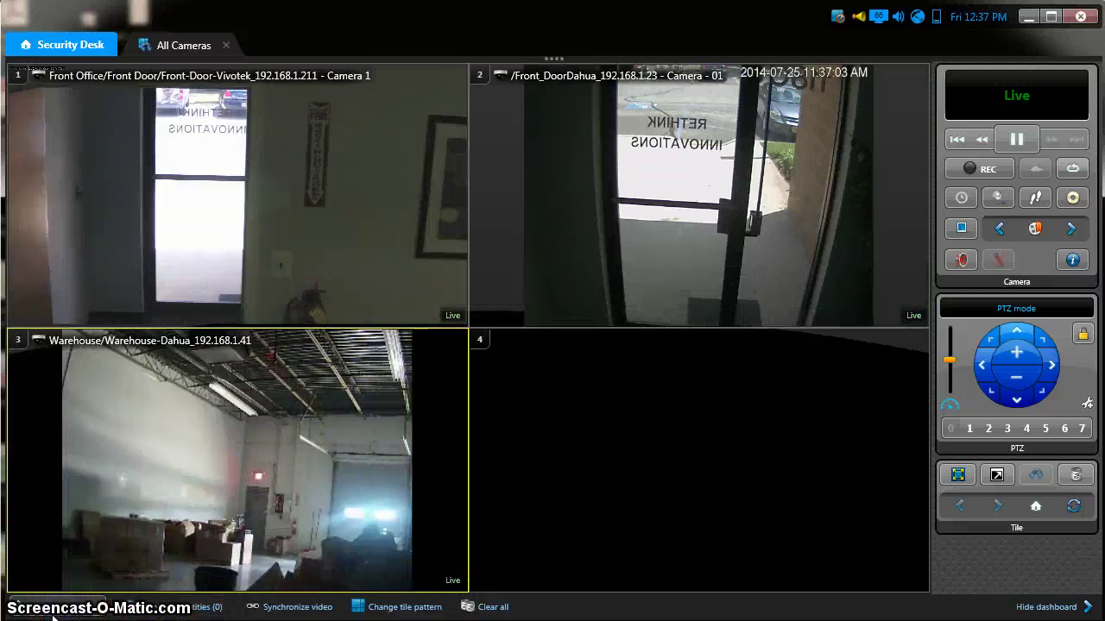
pyautogui.click(1036, 604)
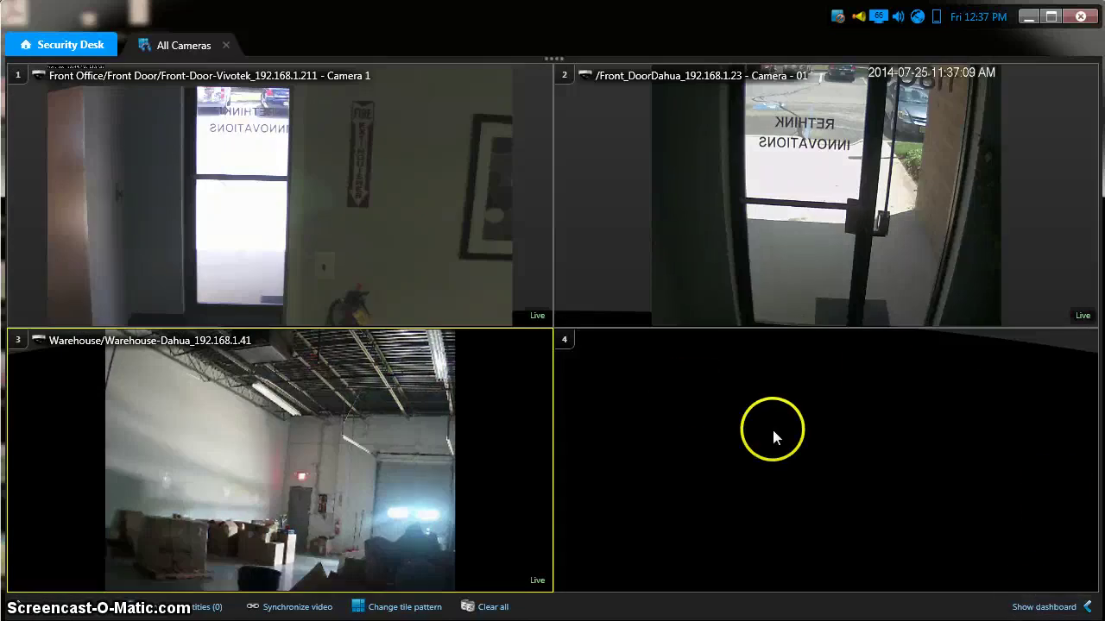
pyautogui.click(1086, 607)
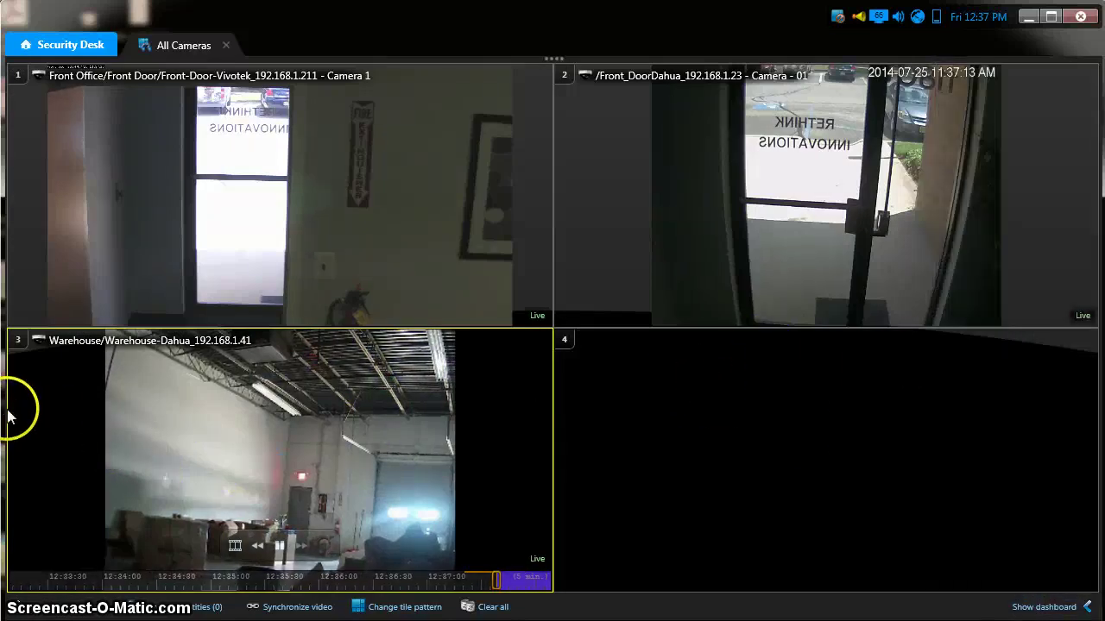
pyautogui.click(1046, 607)
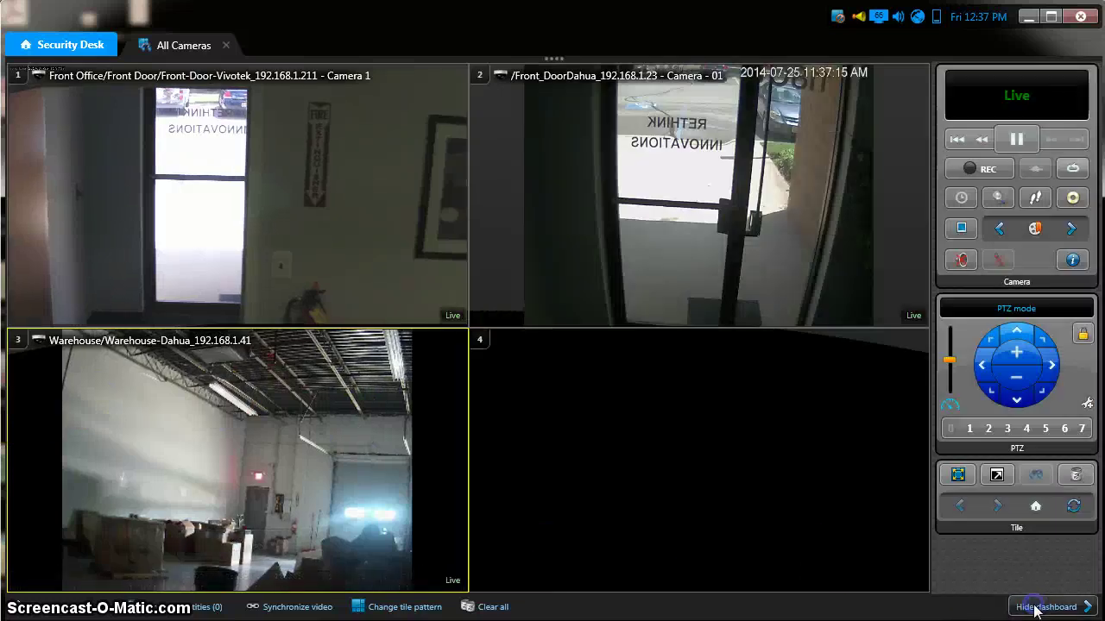
pyautogui.click(34, 607)
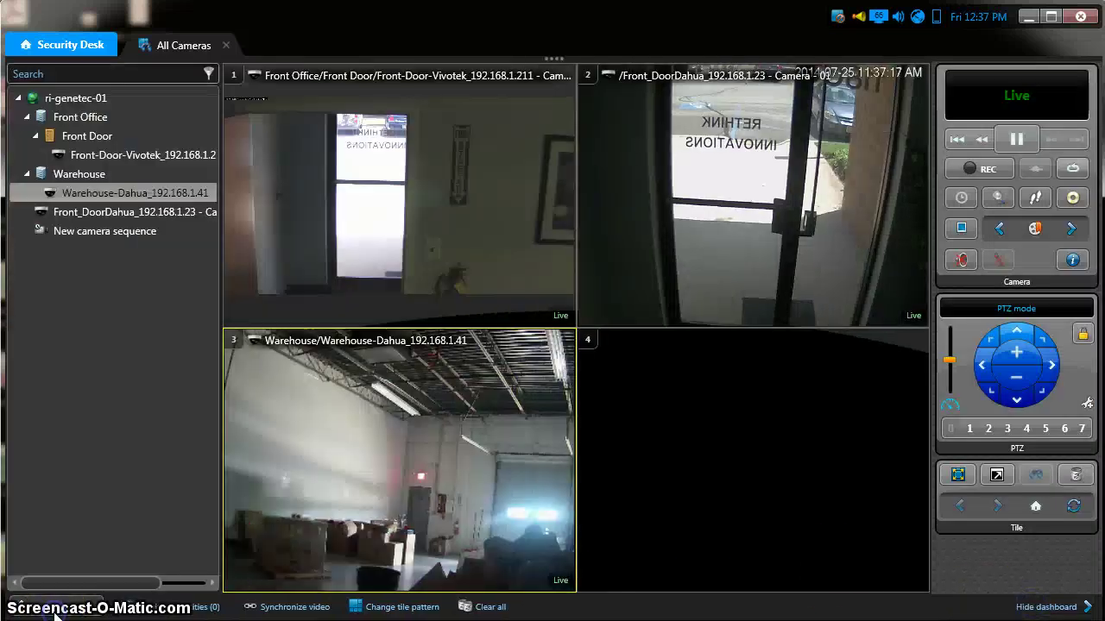
pyautogui.moveTo(453, 457)
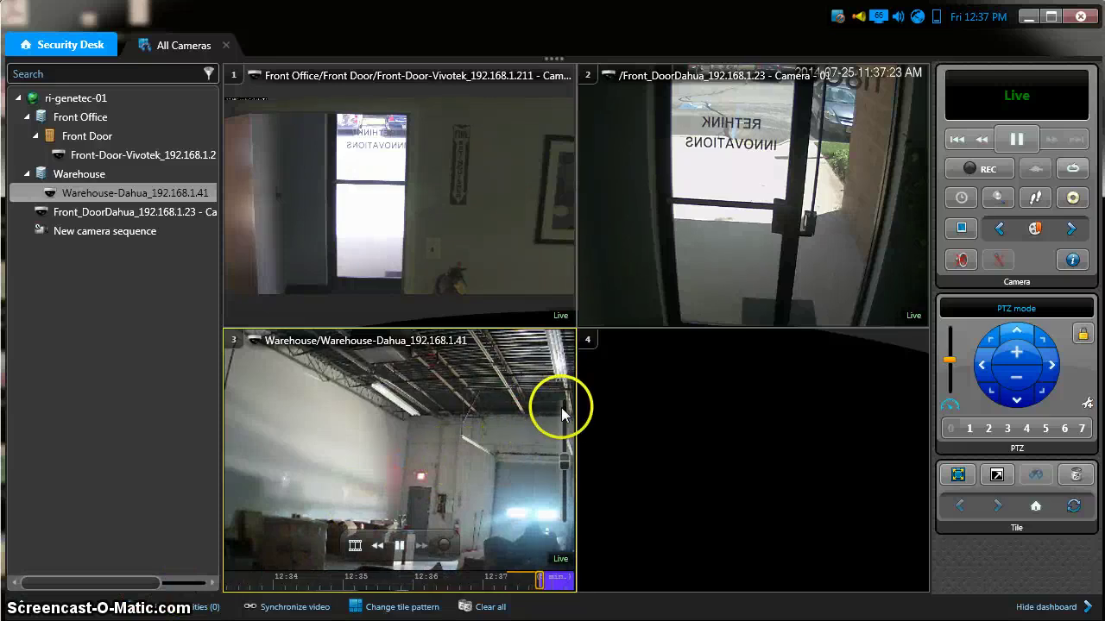
# Save the task as 'All Cameras' under Public tasks and reload it.
pyautogui.rightClick(183, 48)
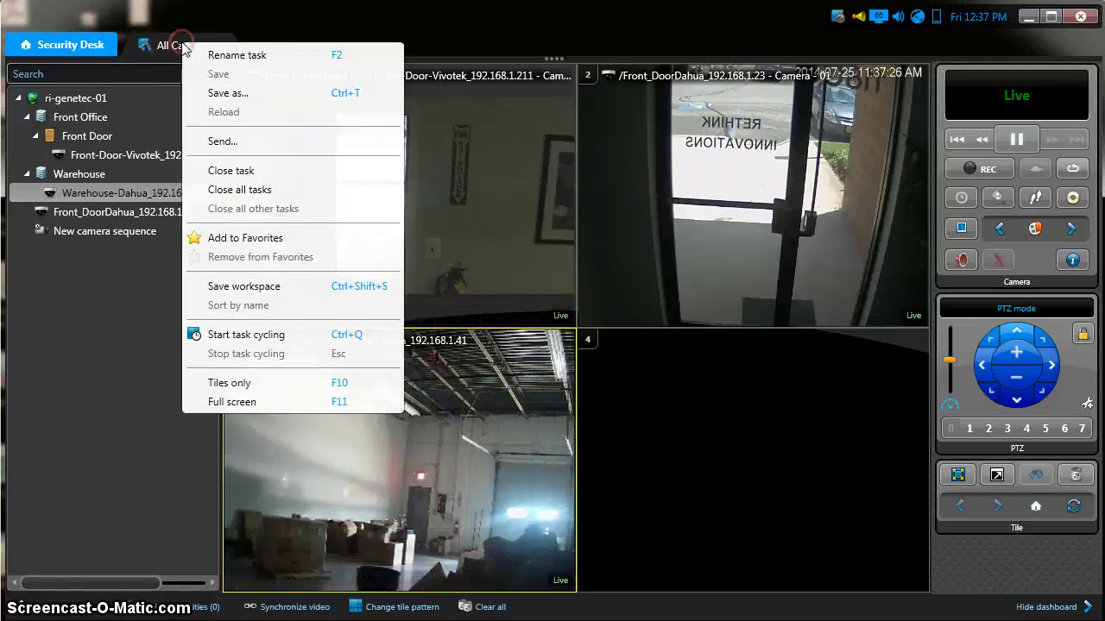
pyautogui.click(256, 90)
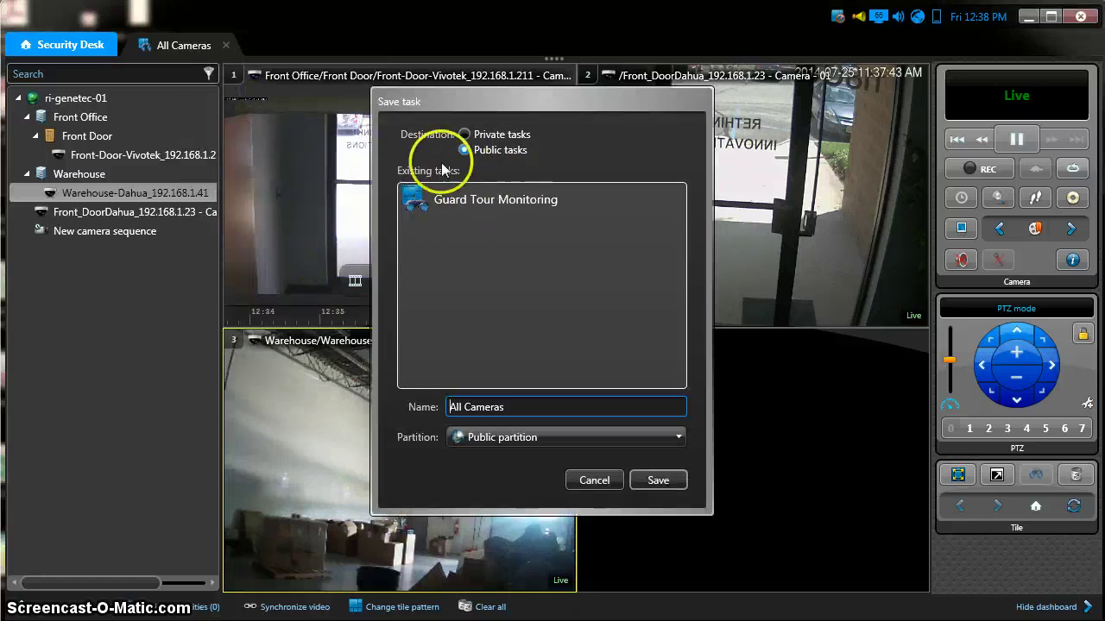
pyautogui.moveTo(524, 104); pyautogui.dragTo(479, 139)
pyautogui.click(420, 169)
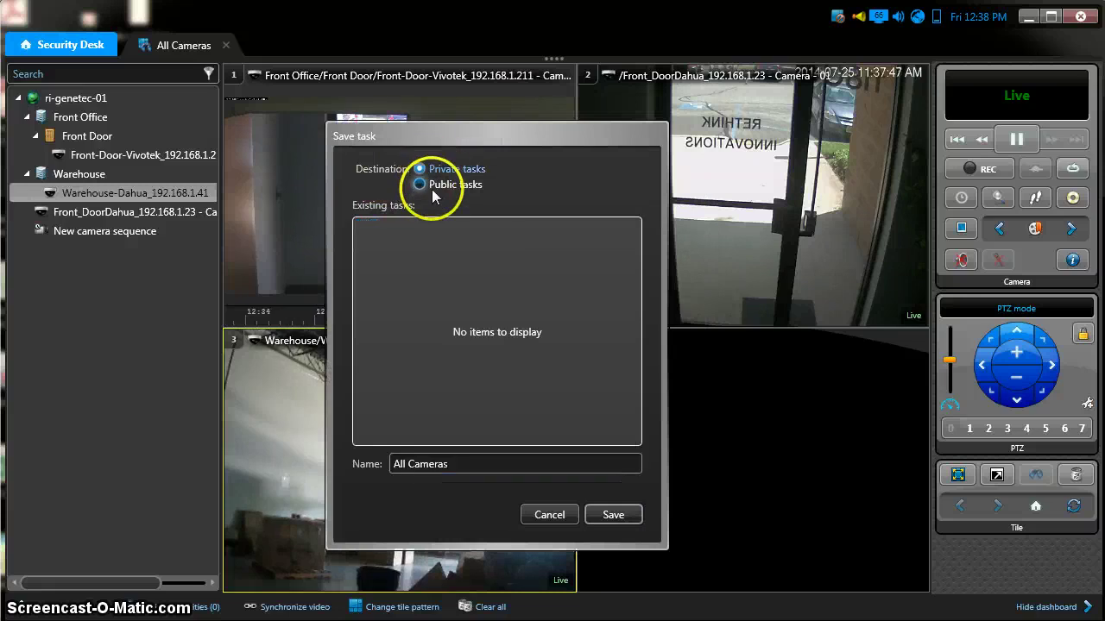
pyautogui.click(423, 185)
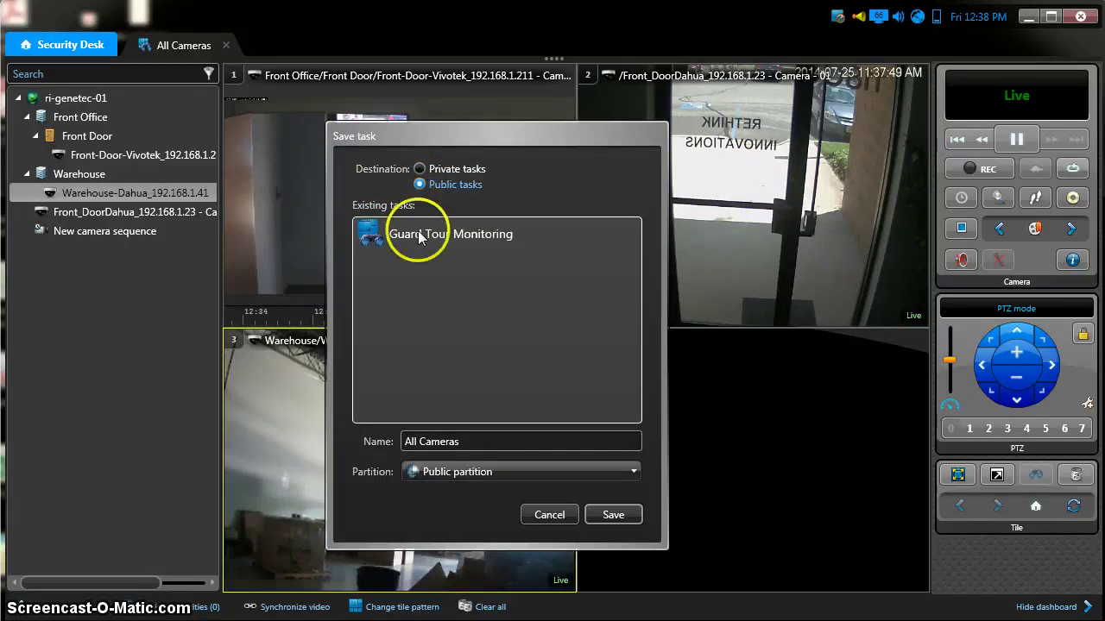
pyautogui.moveTo(473, 442); pyautogui.dragTo(364, 441)
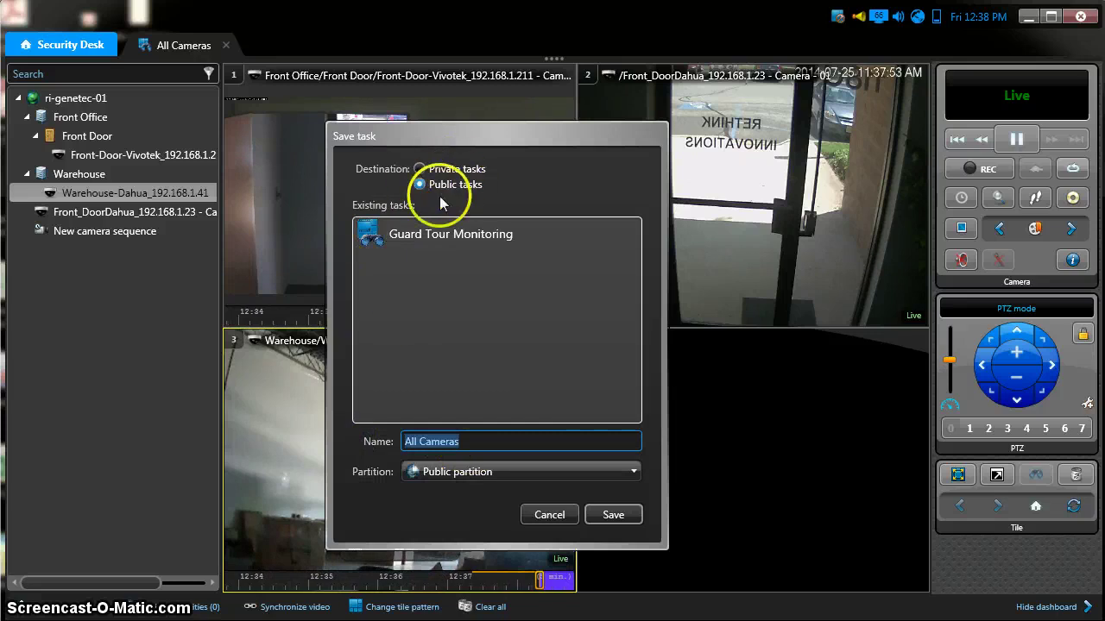
pyautogui.click(614, 514)
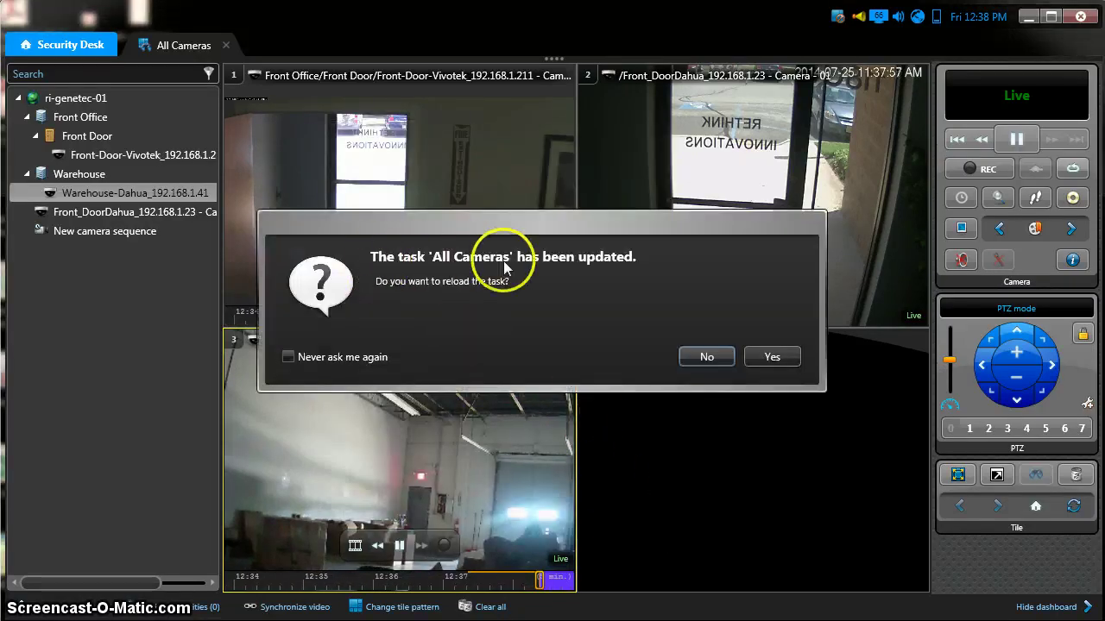
pyautogui.click(770, 355)
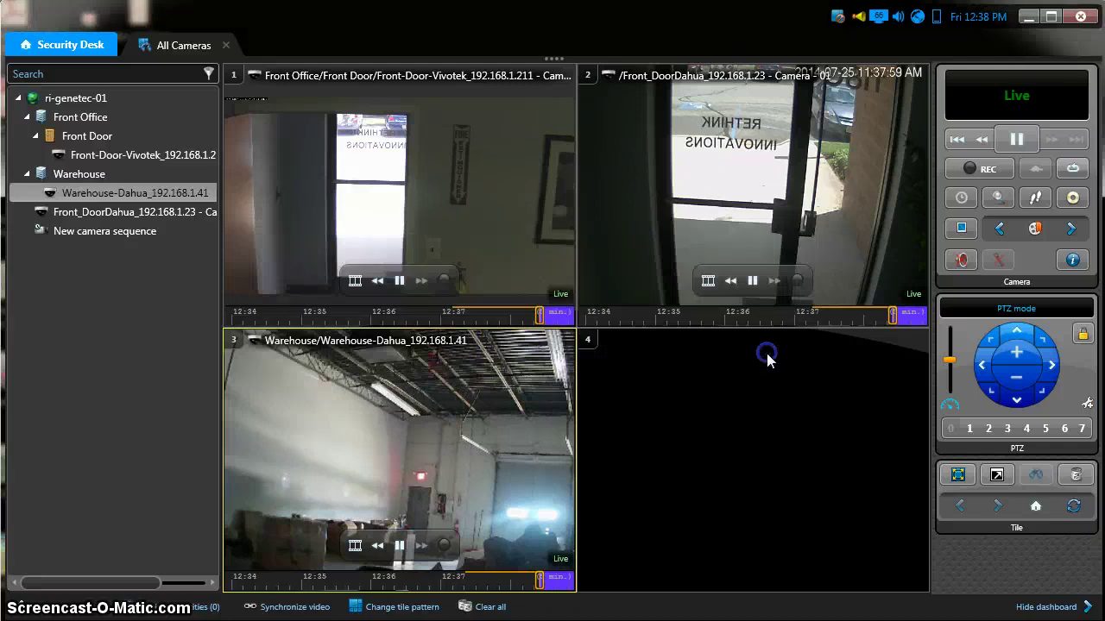
# Close the All Cameras tab and reopen the task from the Public tasks list.
pyautogui.click(226, 46)
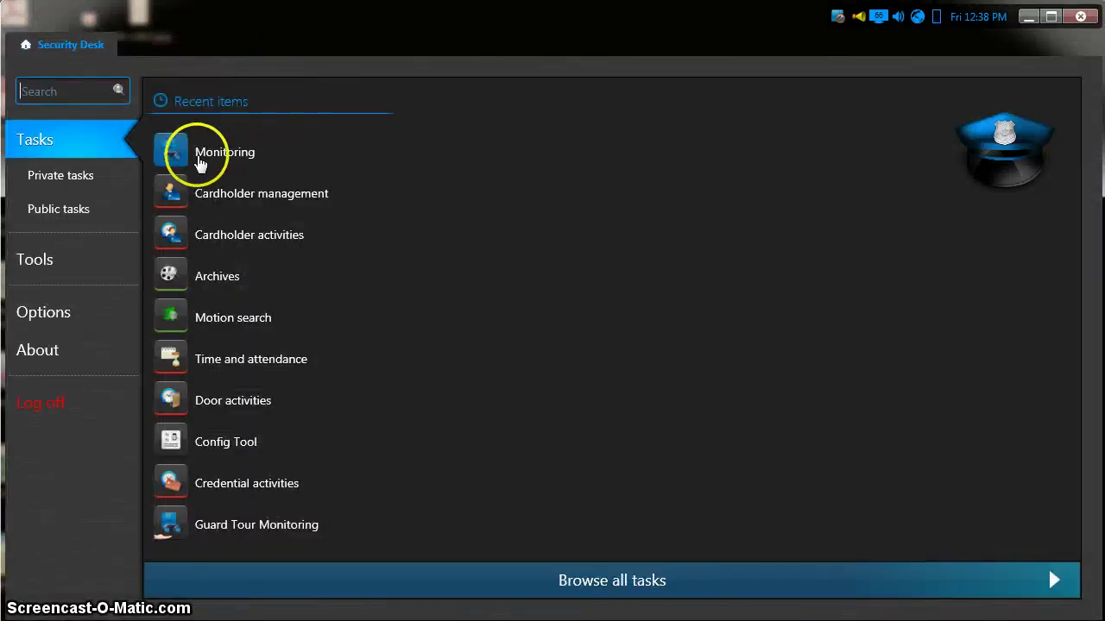
pyautogui.click(79, 213)
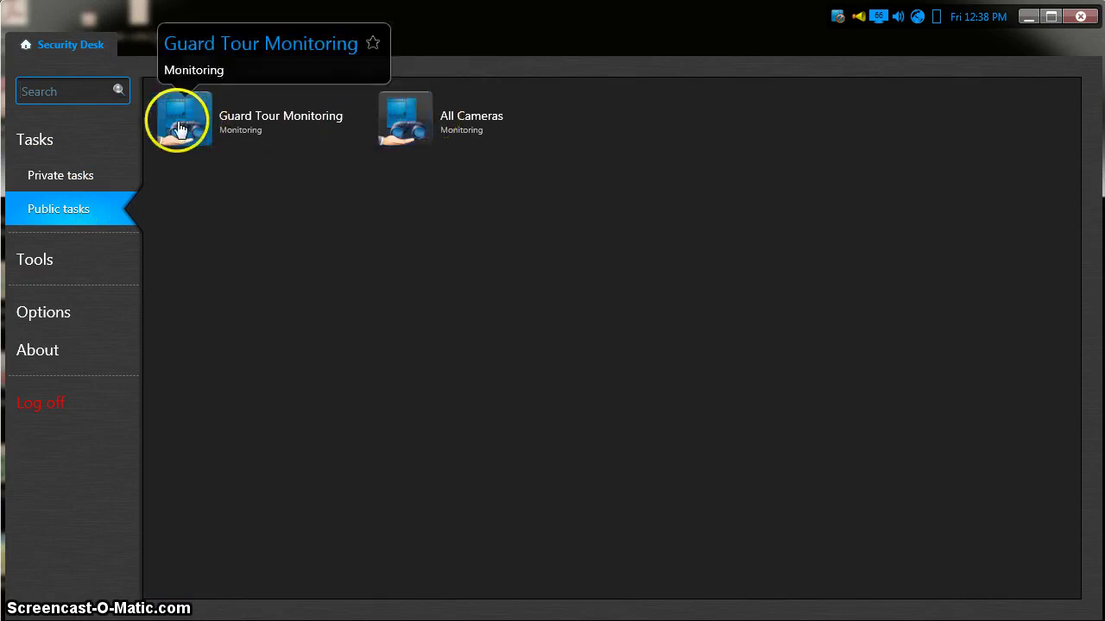
pyautogui.click(408, 123)
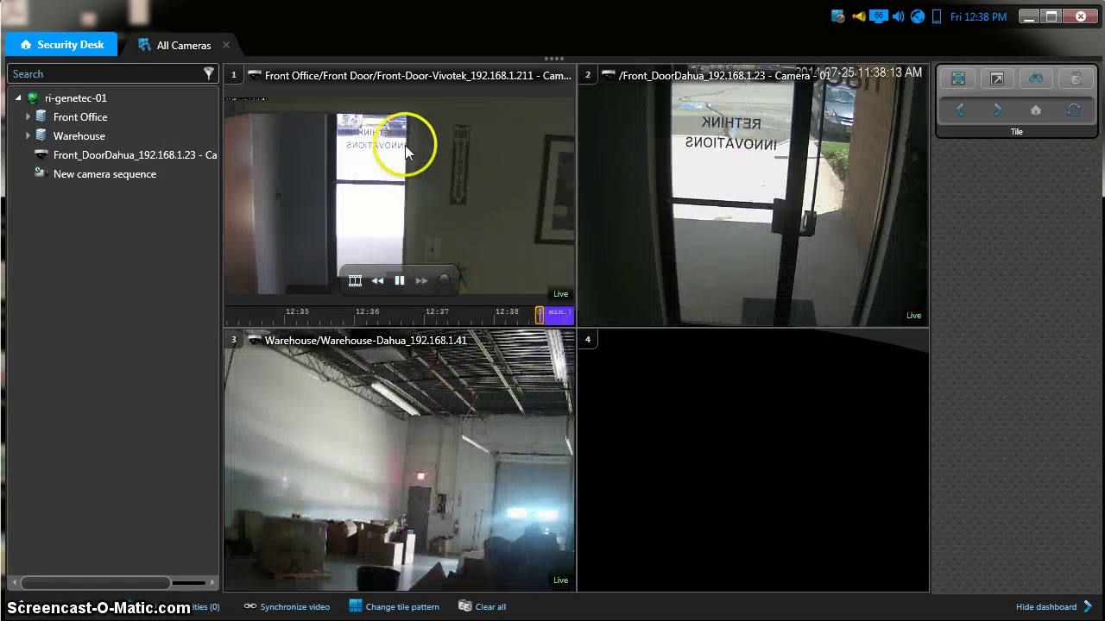
pyautogui.moveTo(471, 409)
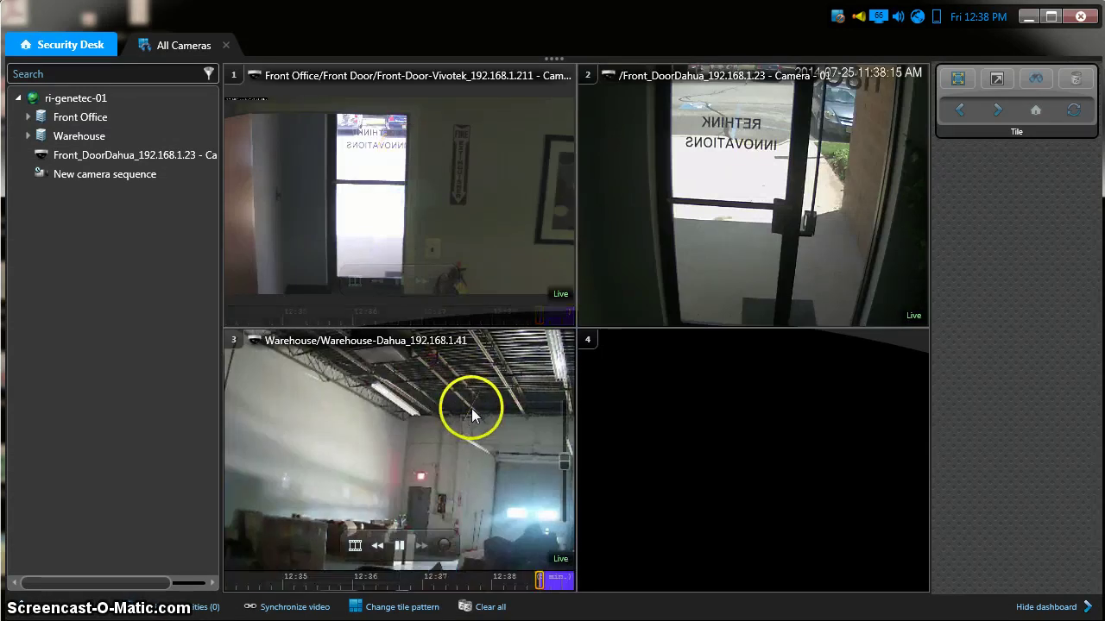
# Clear the Warehouse feed from tile 3 and the front door camera from tile 2.
pyautogui.click(450, 401)
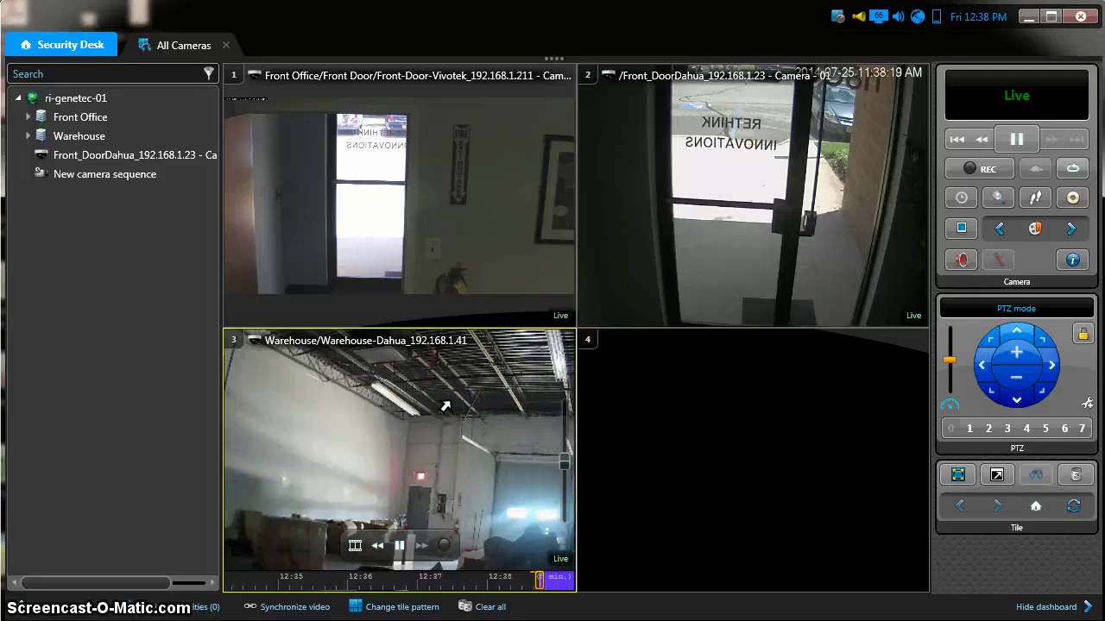
pyautogui.press('Delete')
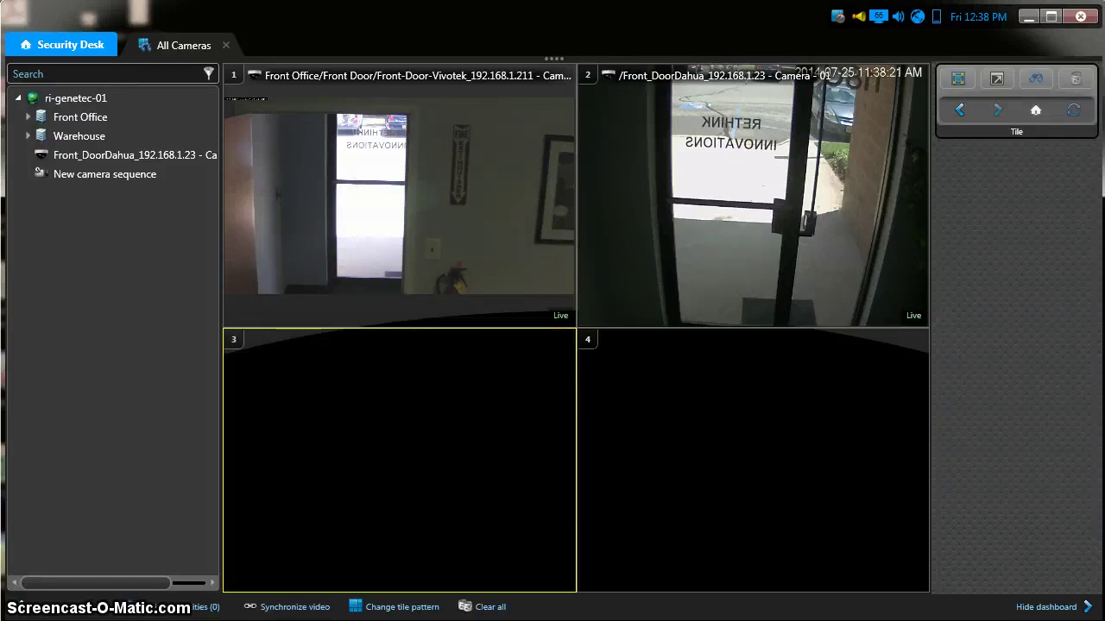
pyautogui.click(662, 217)
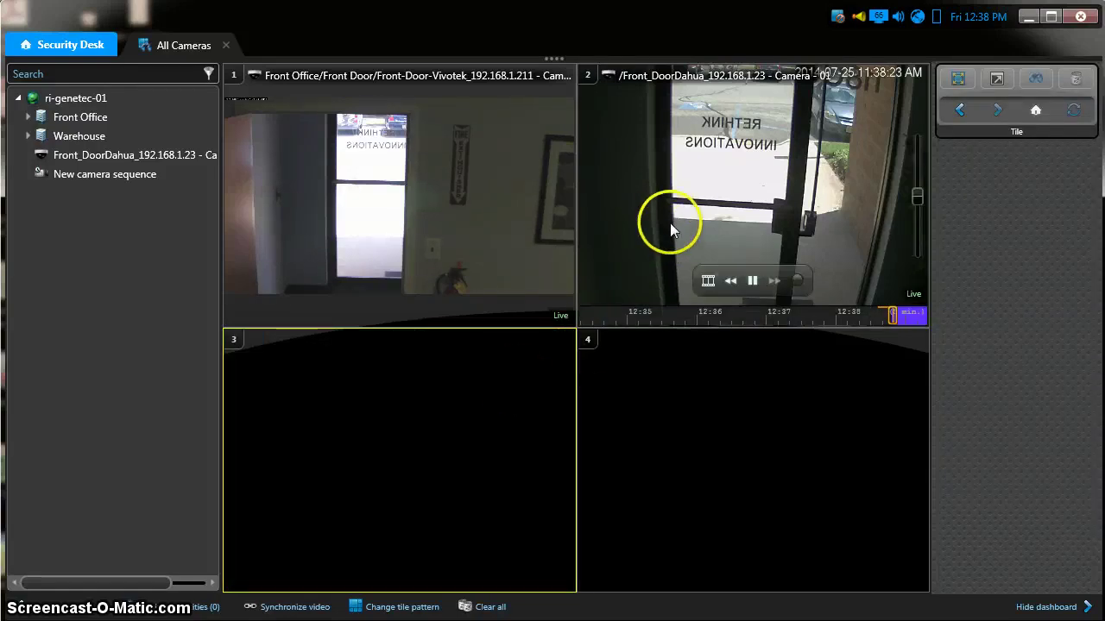
pyautogui.rightClick(671, 216)
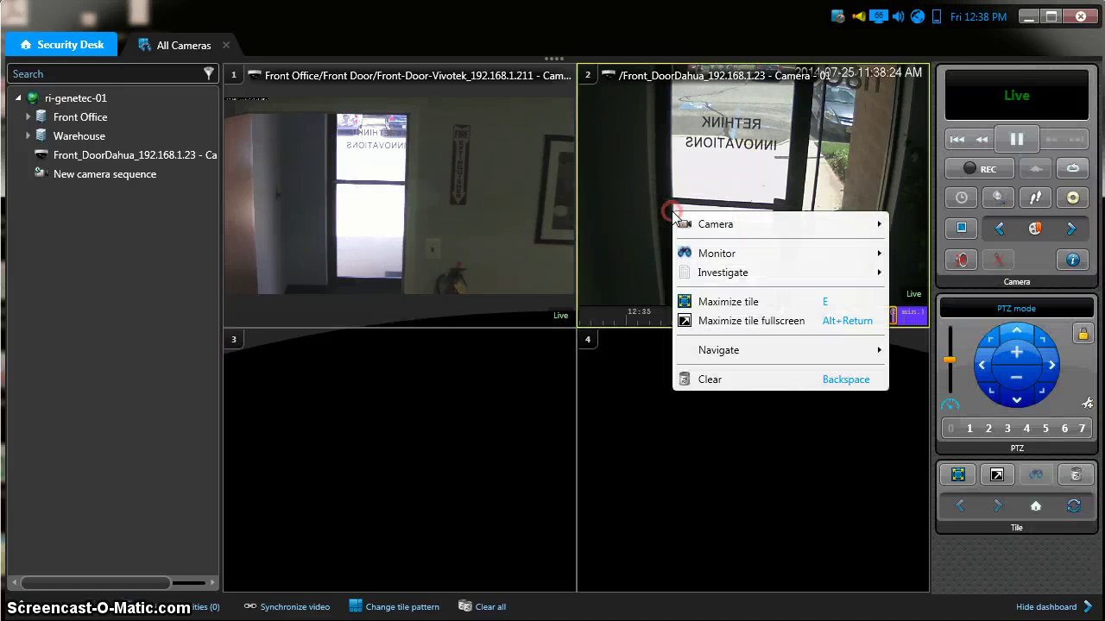
pyautogui.click(710, 378)
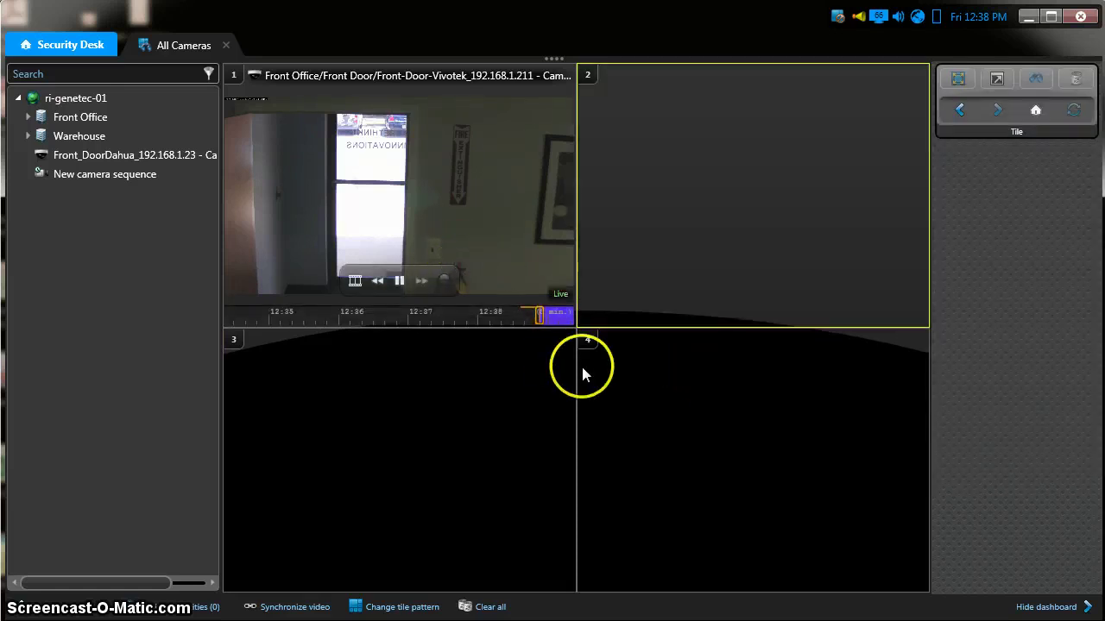
# Save the All Cameras task, then close it.
pyautogui.rightClick(195, 44)
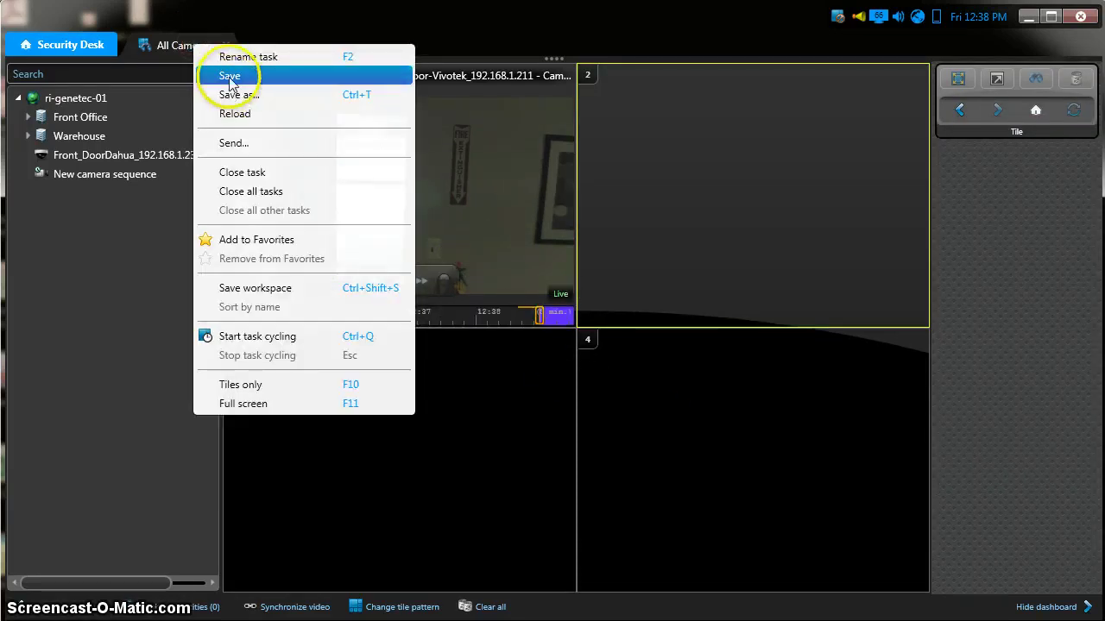
pyautogui.click(230, 78)
pyautogui.rightClick(179, 44)
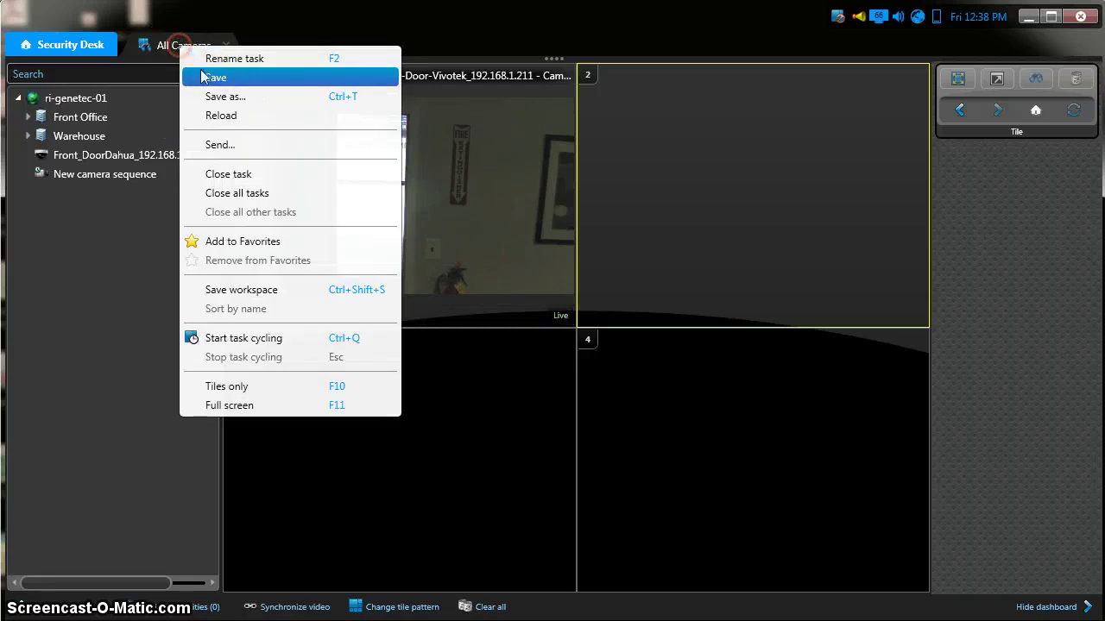
pyautogui.click(214, 77)
pyautogui.rightClick(222, 45)
pyautogui.click(226, 45)
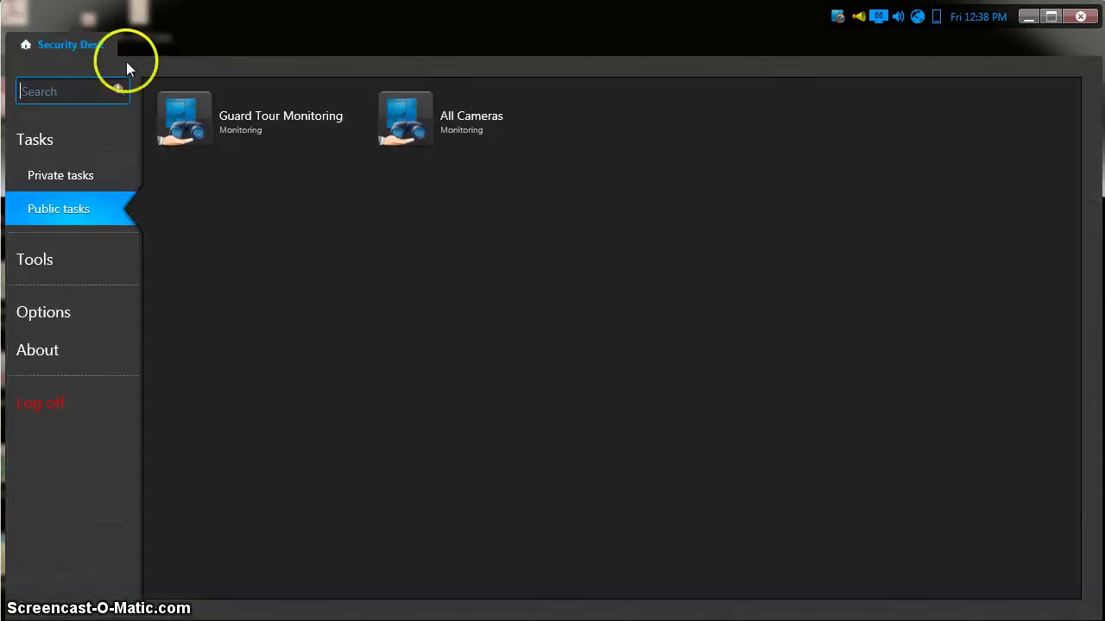
# Reopen All Cameras and put the Front_DoorDahua camera in tile 2.
pyautogui.click(423, 140)
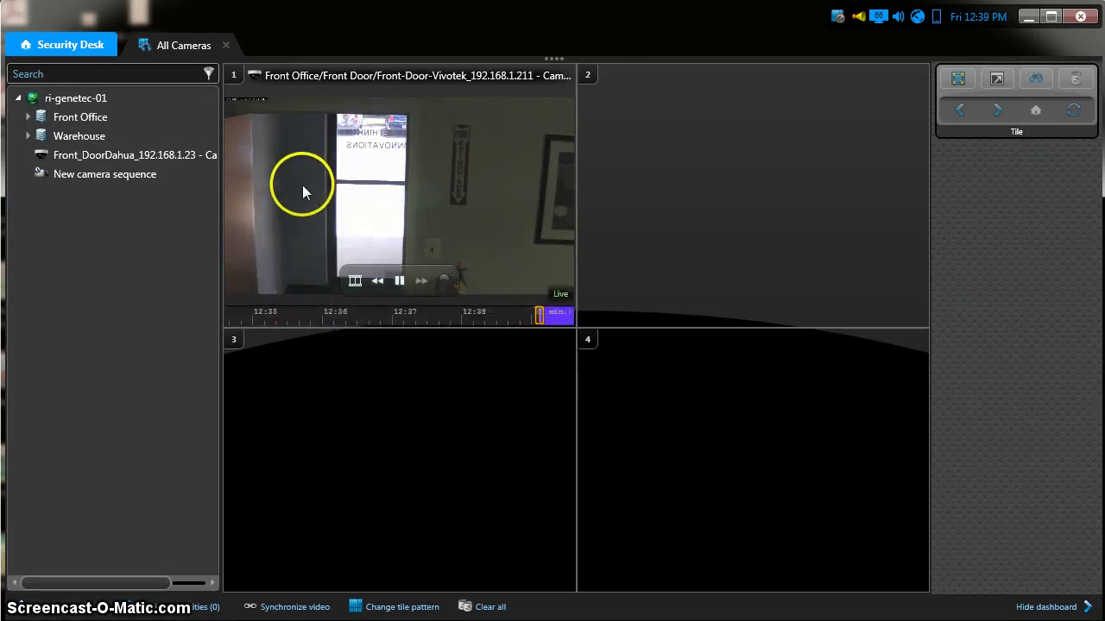
pyautogui.click(27, 118)
pyautogui.click(50, 176)
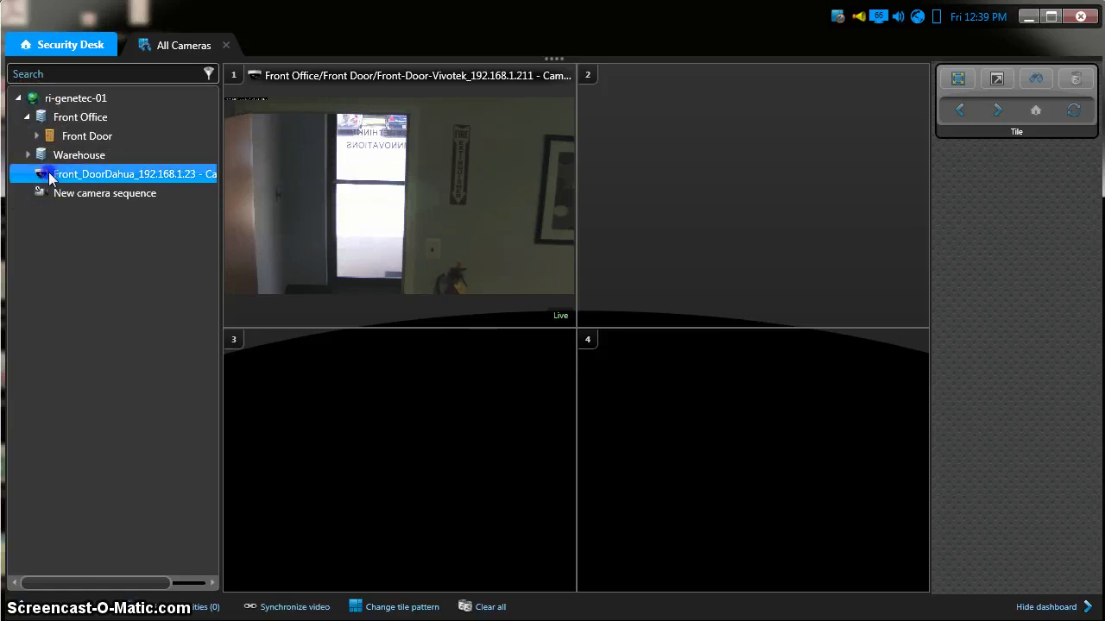
pyautogui.moveTo(48, 176); pyautogui.dragTo(634, 197)
# Put the Warehouse-Dahua camera in tile 3 and save the task.
pyautogui.click(43, 157)
pyautogui.click(27, 155)
pyautogui.click(56, 175)
pyautogui.moveTo(78, 178); pyautogui.dragTo(311, 410)
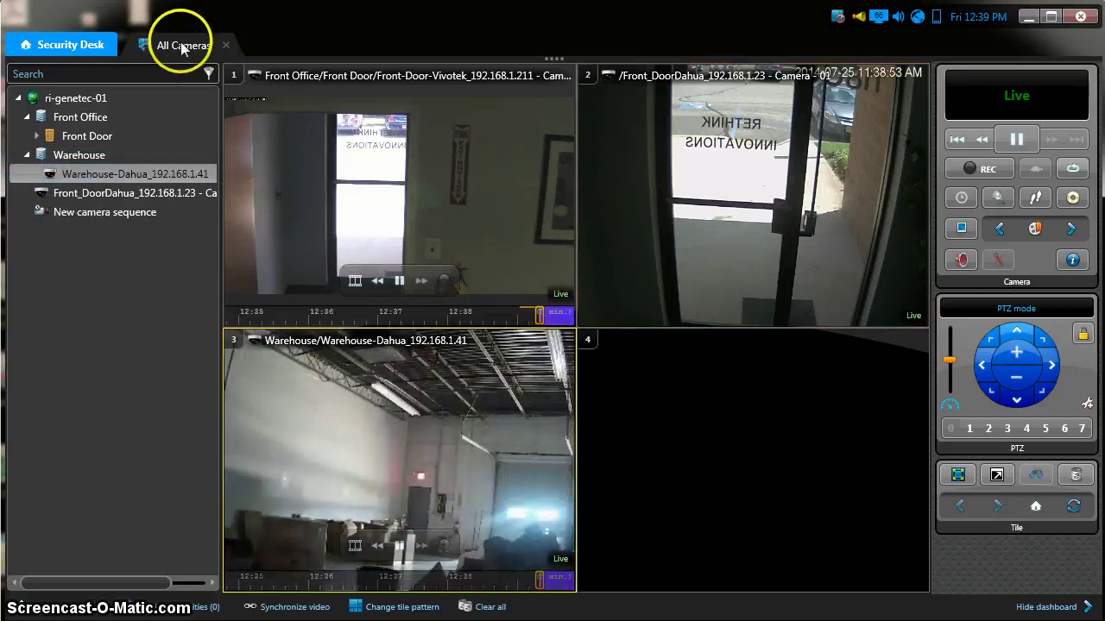
pyautogui.click(175, 52)
pyautogui.click(181, 77)
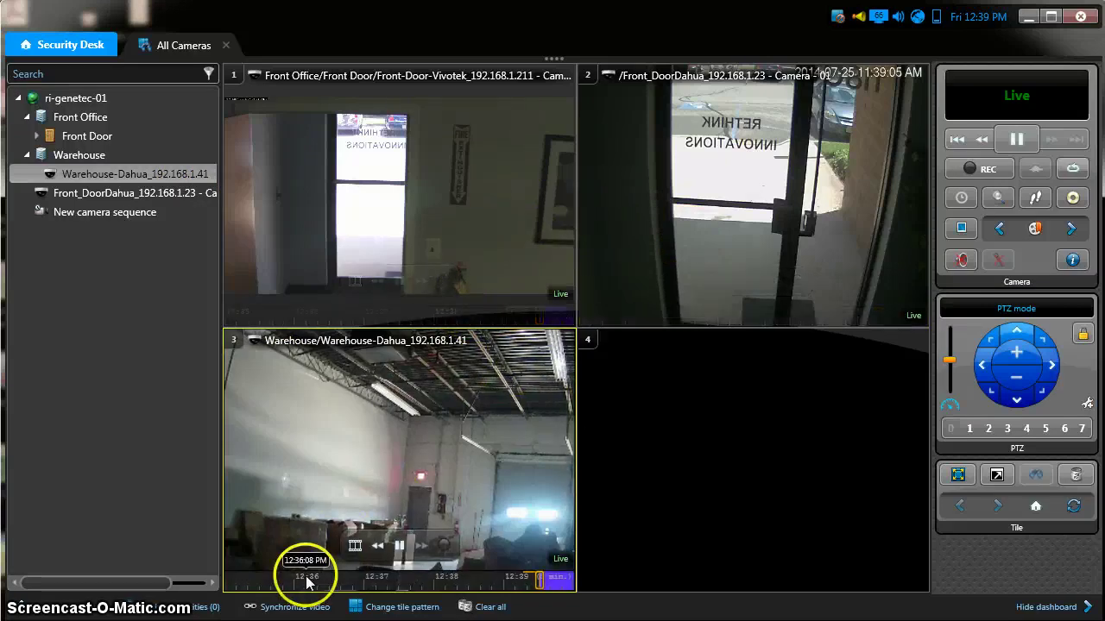
# Try the 9- and 16-tile grids, then settle on the 6-tile Highlight pattern.
pyautogui.click(403, 609)
pyautogui.click(395, 535)
pyautogui.click(384, 604)
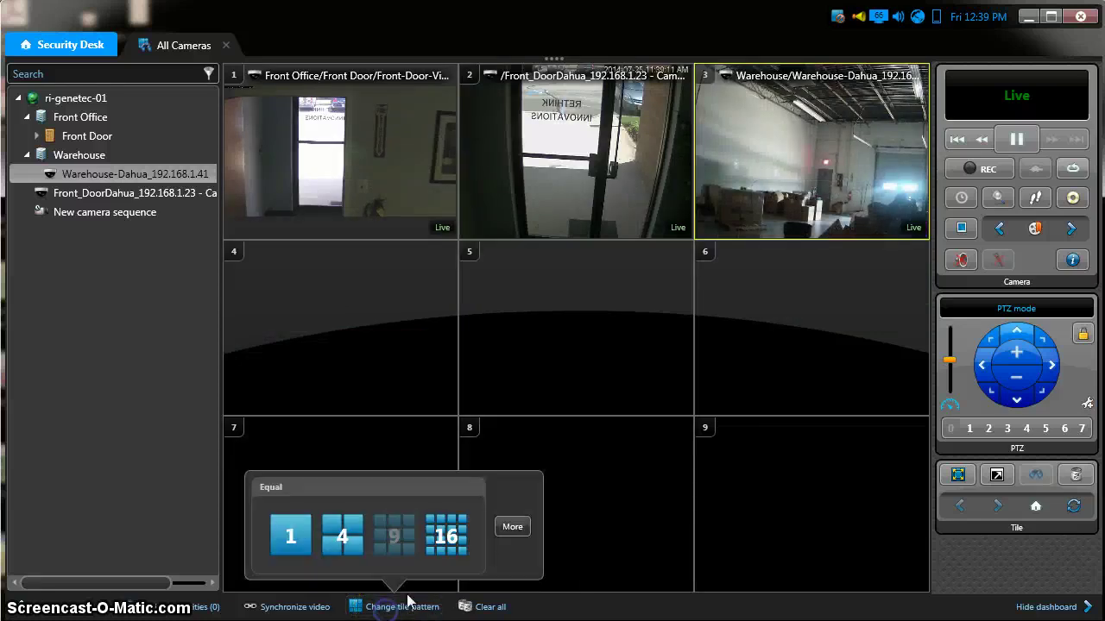
pyautogui.click(435, 561)
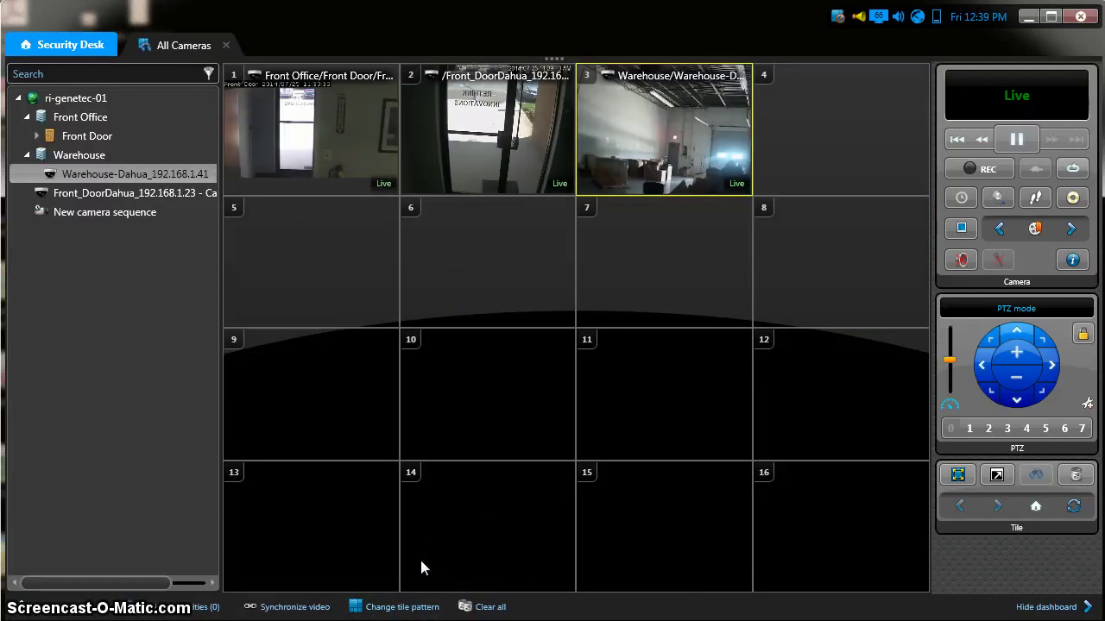
pyautogui.click(421, 606)
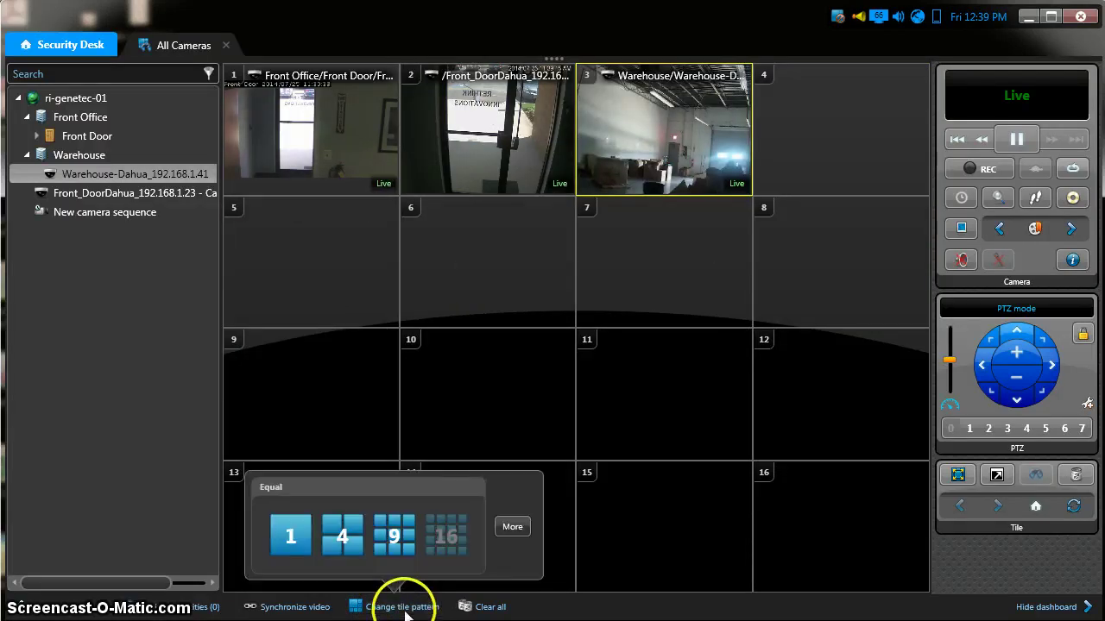
pyautogui.click(511, 529)
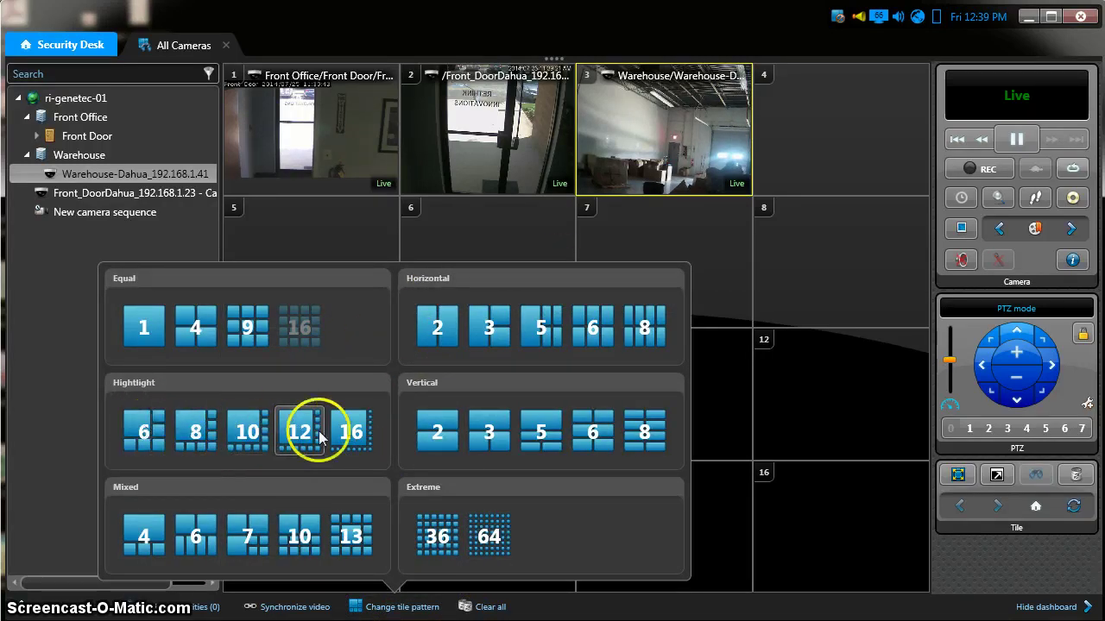
pyautogui.click(157, 432)
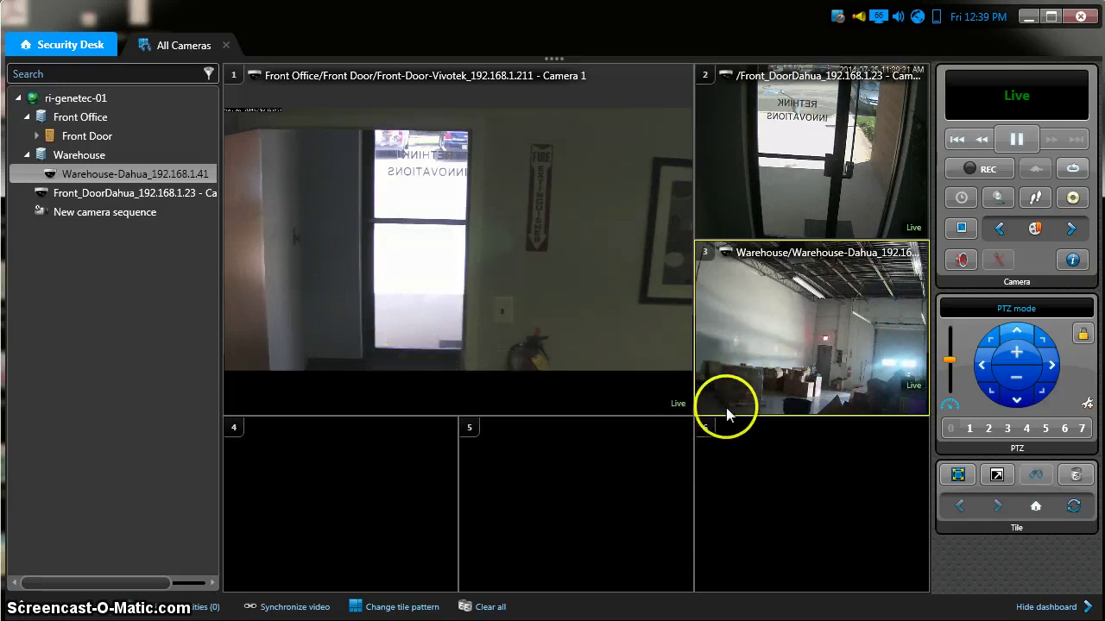
# Drag Warehouse-Dahua_192.168.1.41 from the area tree onto tile 6.
pyautogui.moveTo(103, 174); pyautogui.dragTo(757, 495)
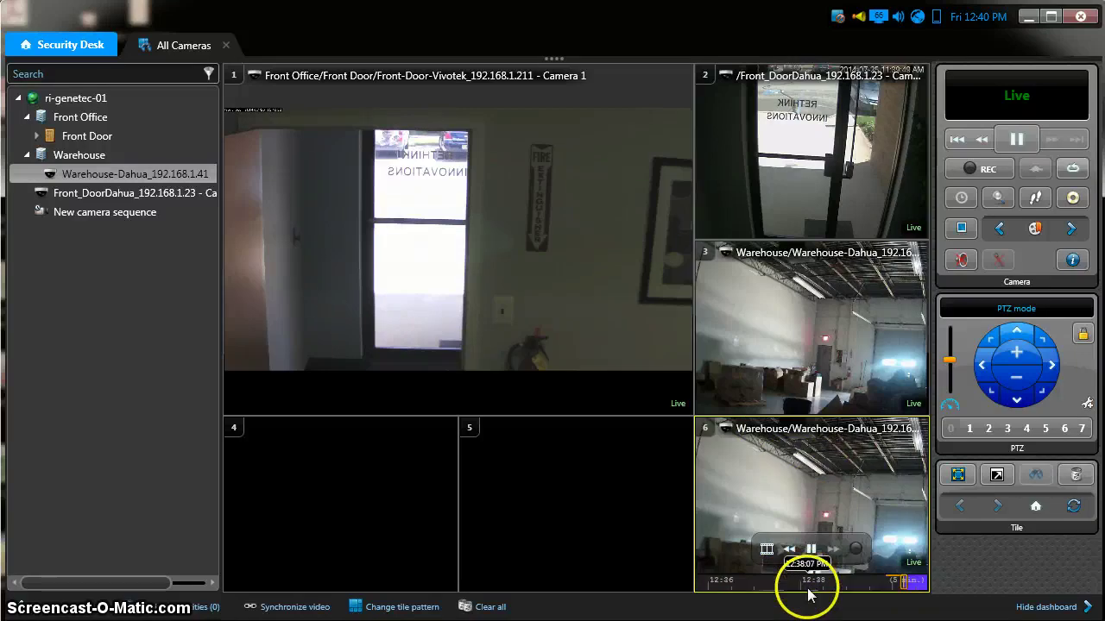
pyautogui.scroll(-2, 810, 580)
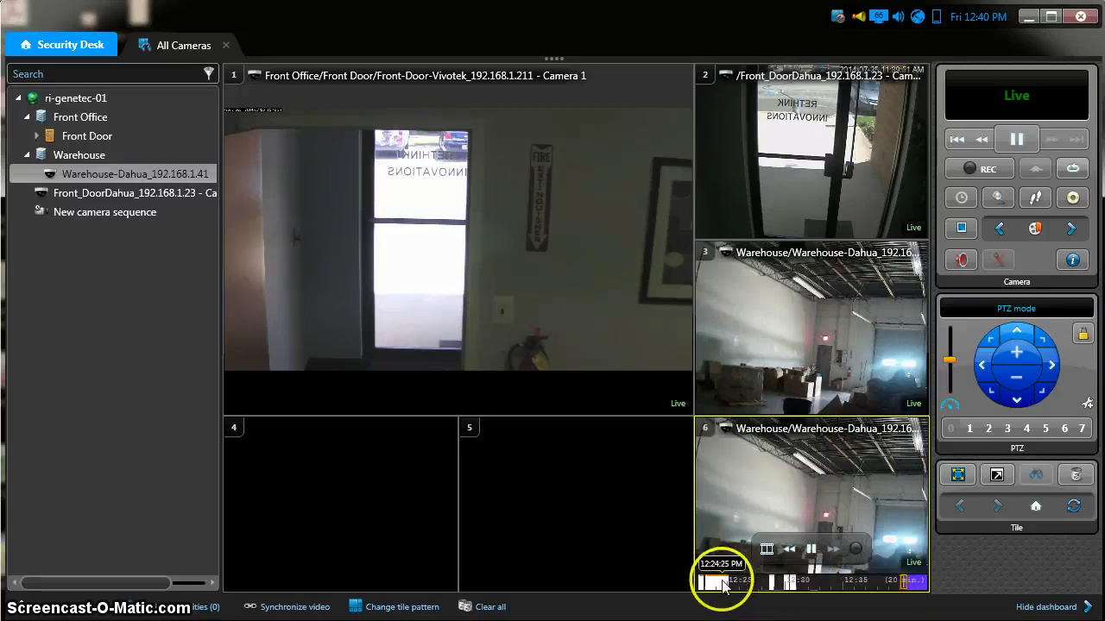
pyautogui.click(724, 583)
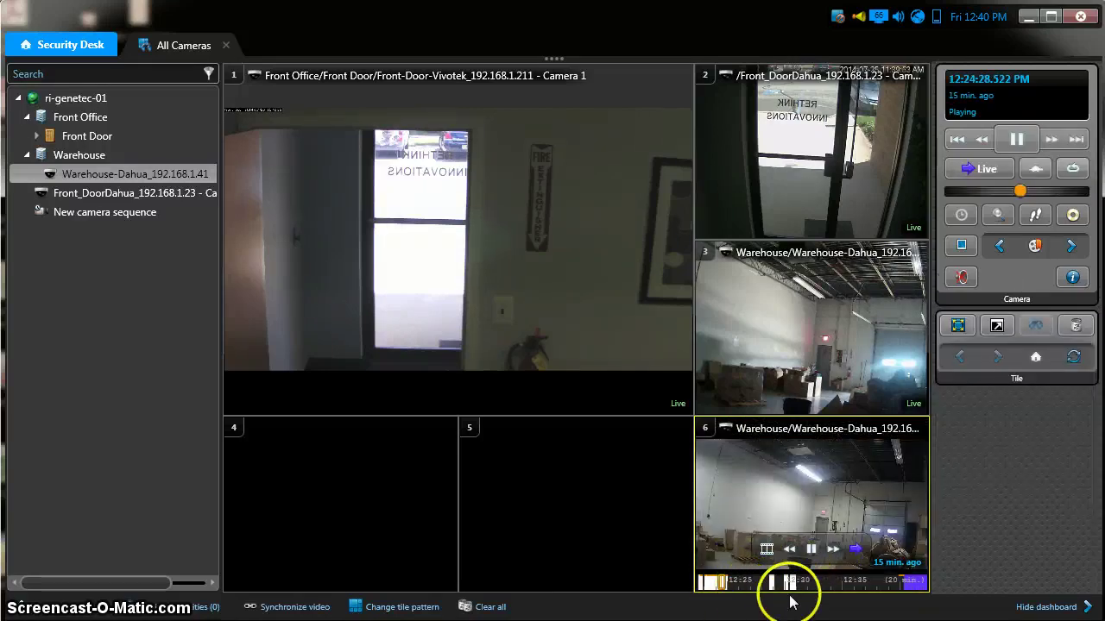
pyautogui.moveTo(742, 578); pyautogui.dragTo(784, 584)
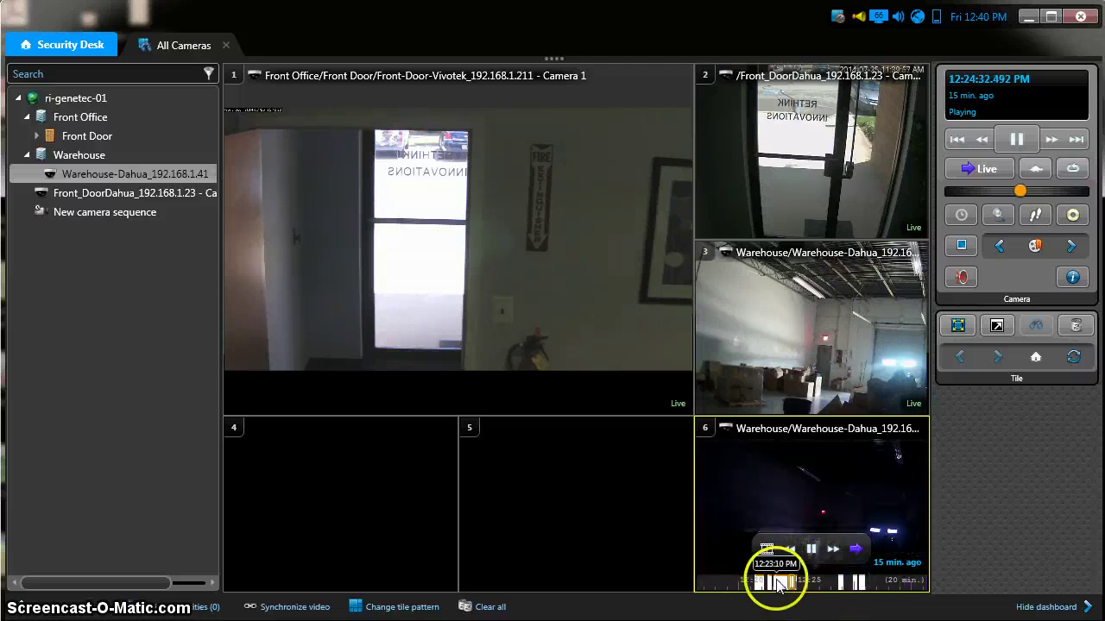
pyautogui.moveTo(788, 331)
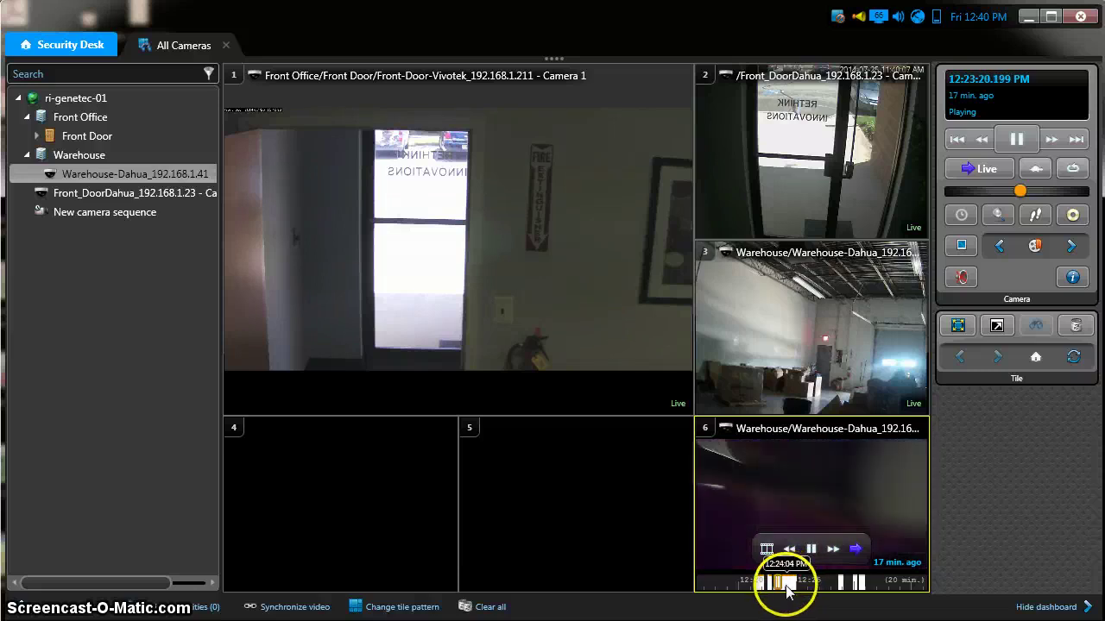
pyautogui.click(854, 550)
pyautogui.click(854, 608)
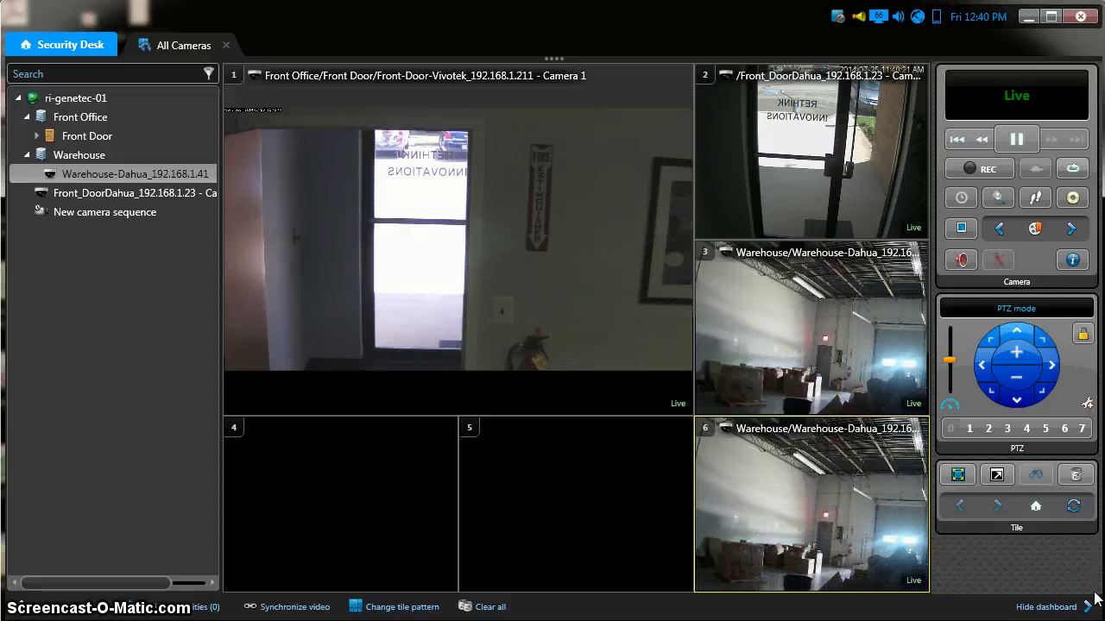
# Delete the Warehouse-Dahua feed from tile 6 and save All Cameras from its tab menu.
pyautogui.press('Delete')
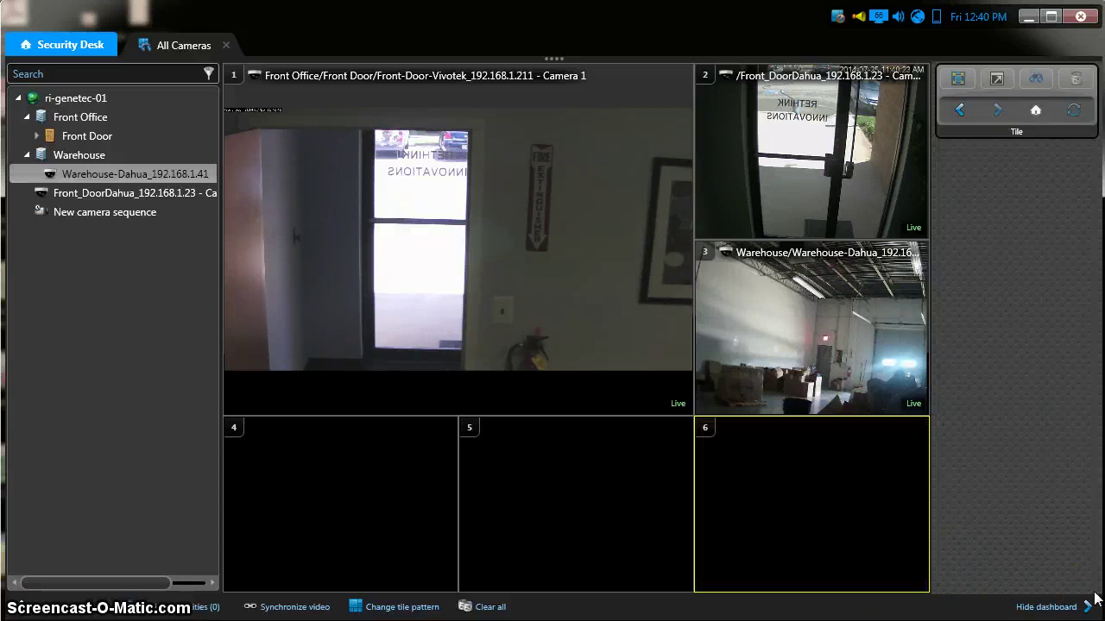
pyautogui.rightClick(183, 52)
pyautogui.click(279, 77)
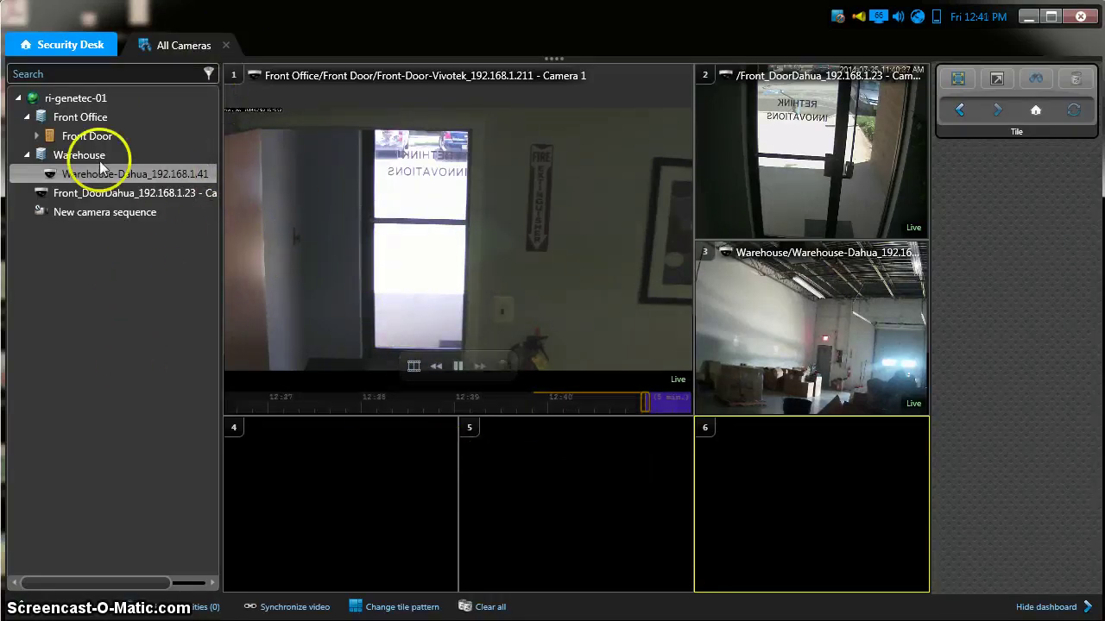
# Load the Warehouse-Dahua camera into tile 4, then select tiles 5 and 6.
pyautogui.moveTo(37, 170); pyautogui.dragTo(338, 505)
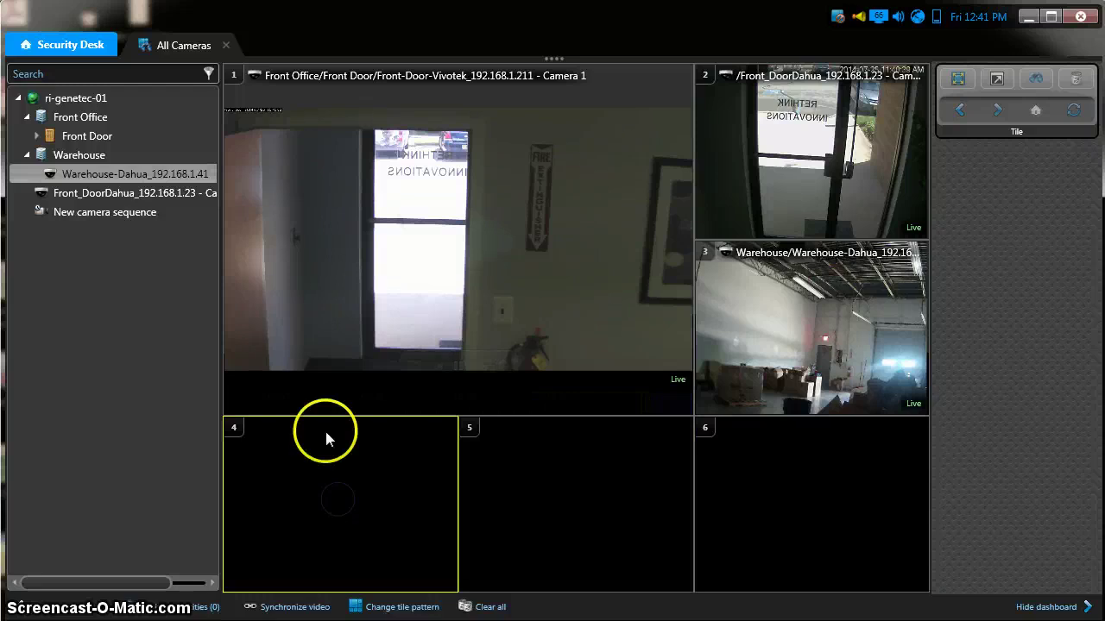
pyautogui.doubleClick(95, 175)
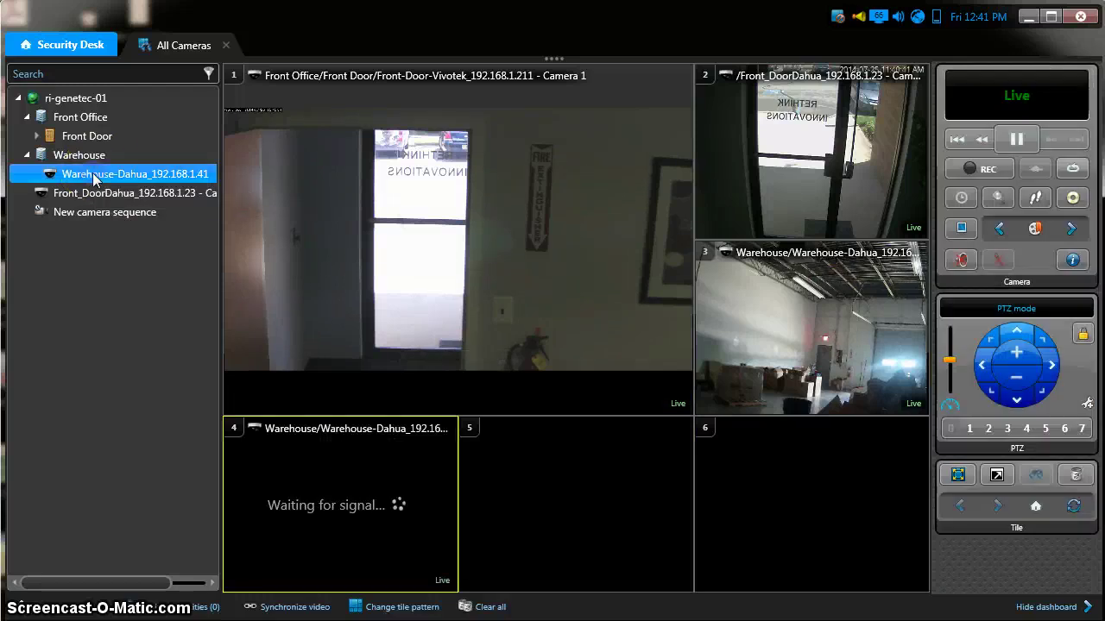
pyautogui.click(325, 511)
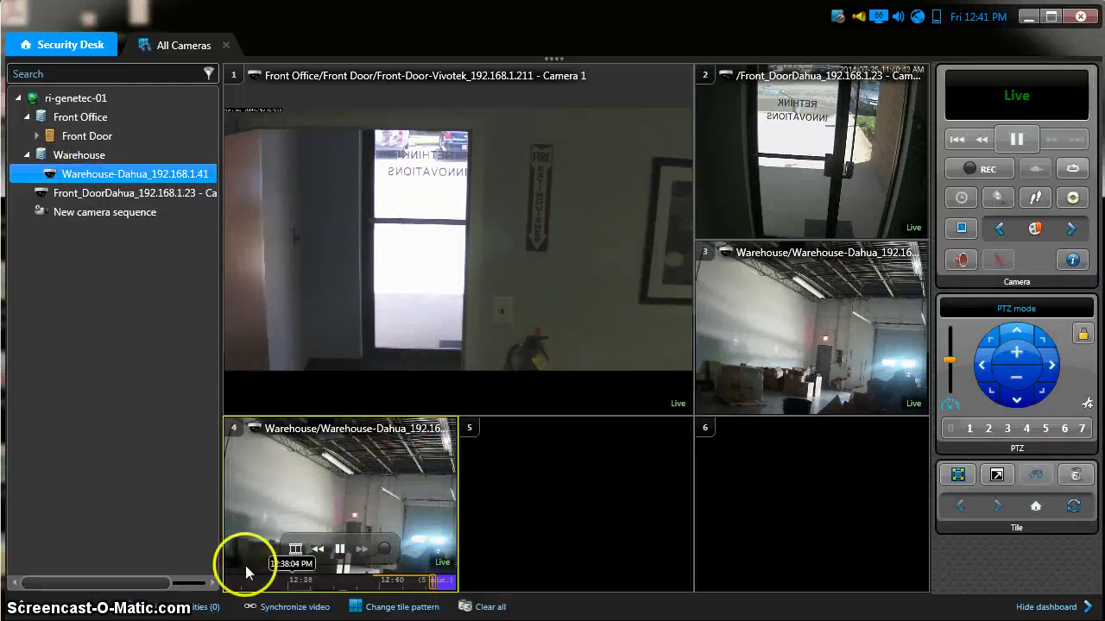
pyautogui.click(592, 506)
pyautogui.click(787, 511)
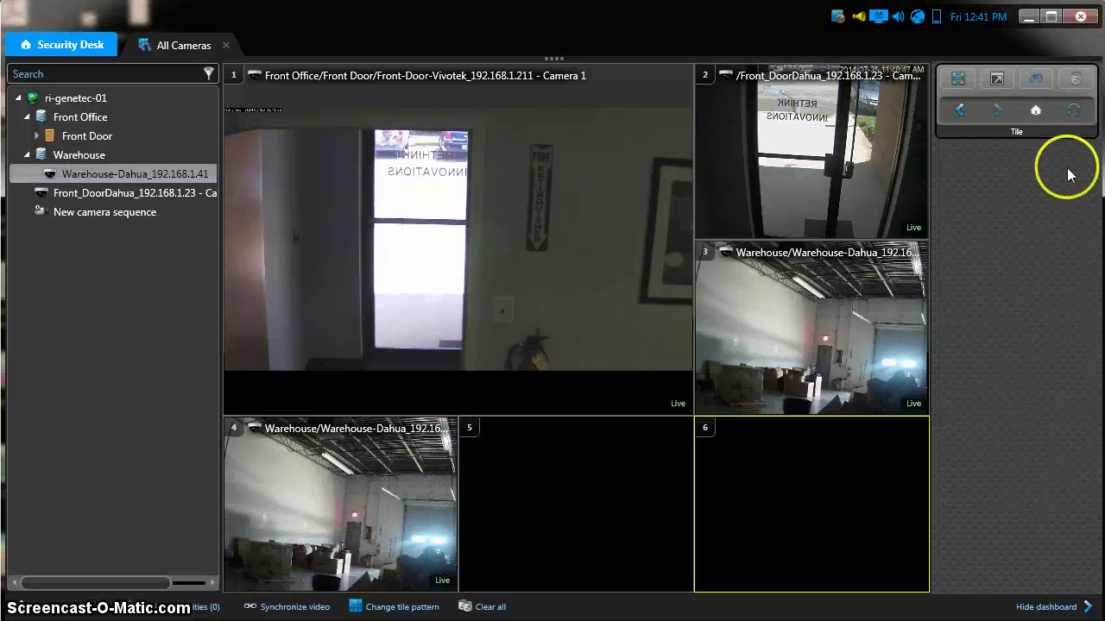
# Lock the warehouse camera's PTZ control and zoom it out.
pyautogui.click(406, 512)
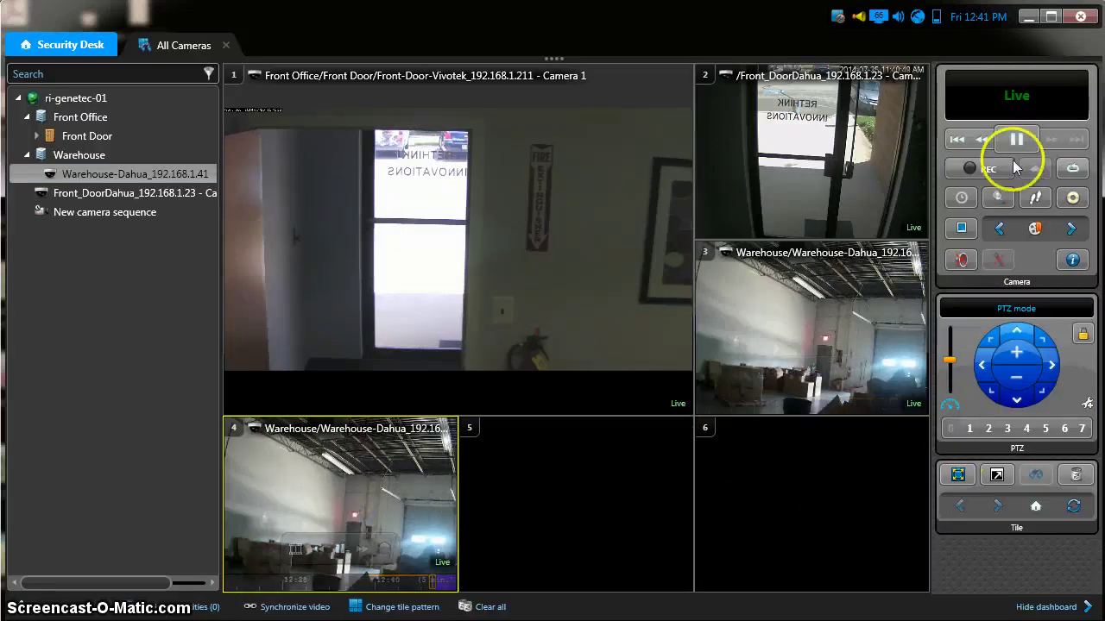
pyautogui.click(1024, 361)
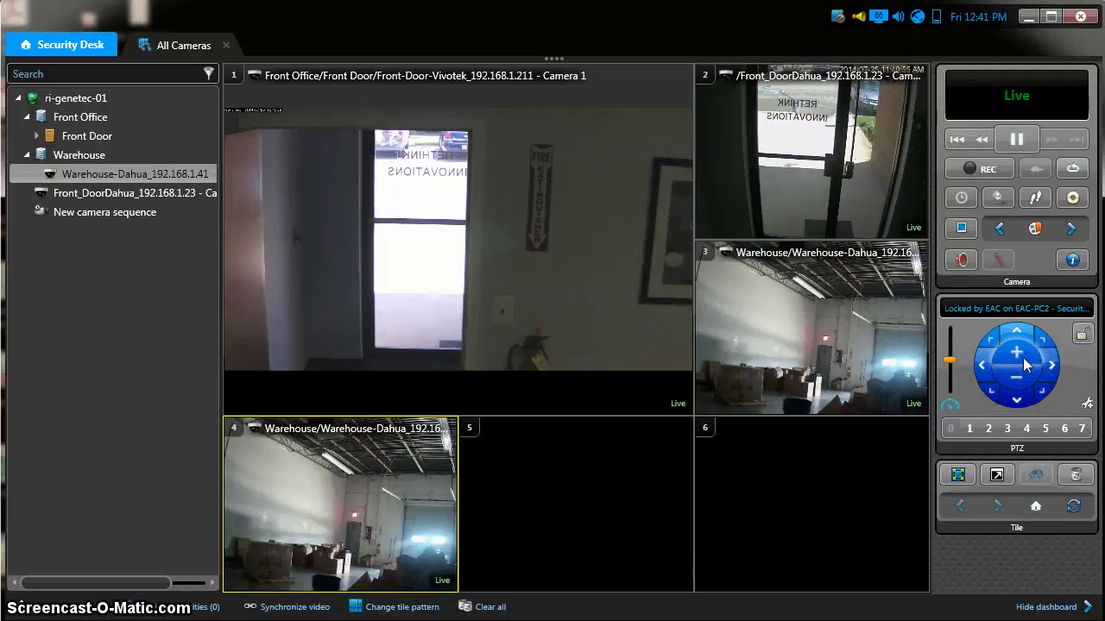
pyautogui.click(1021, 385)
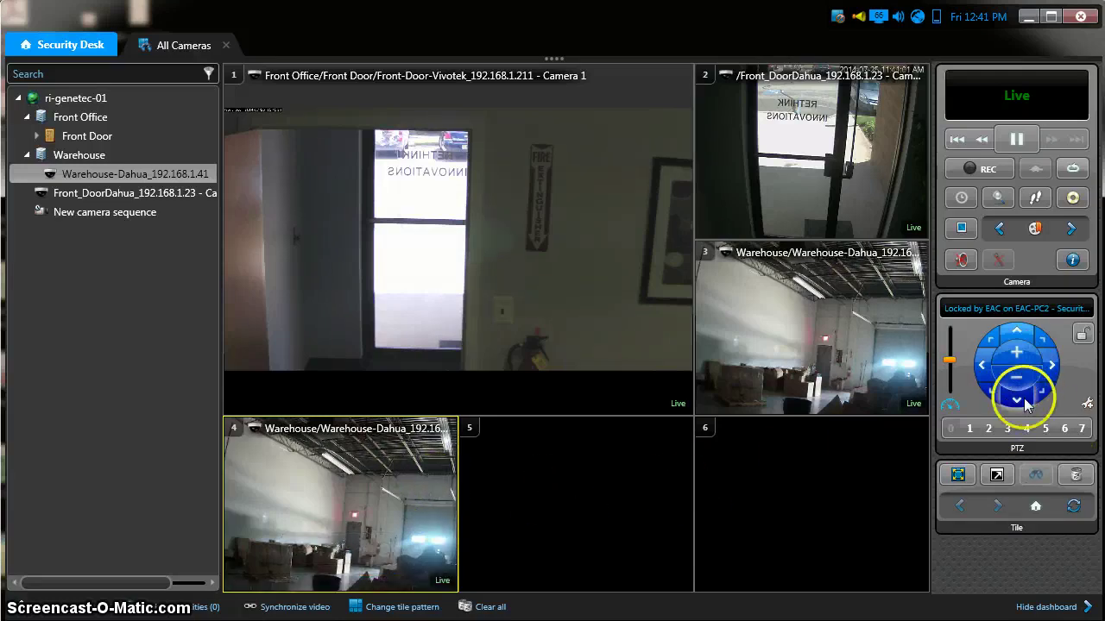
# Remove the camera from tile 4 and select the Warehouse video in tile 3.
pyautogui.moveTo(372, 516)
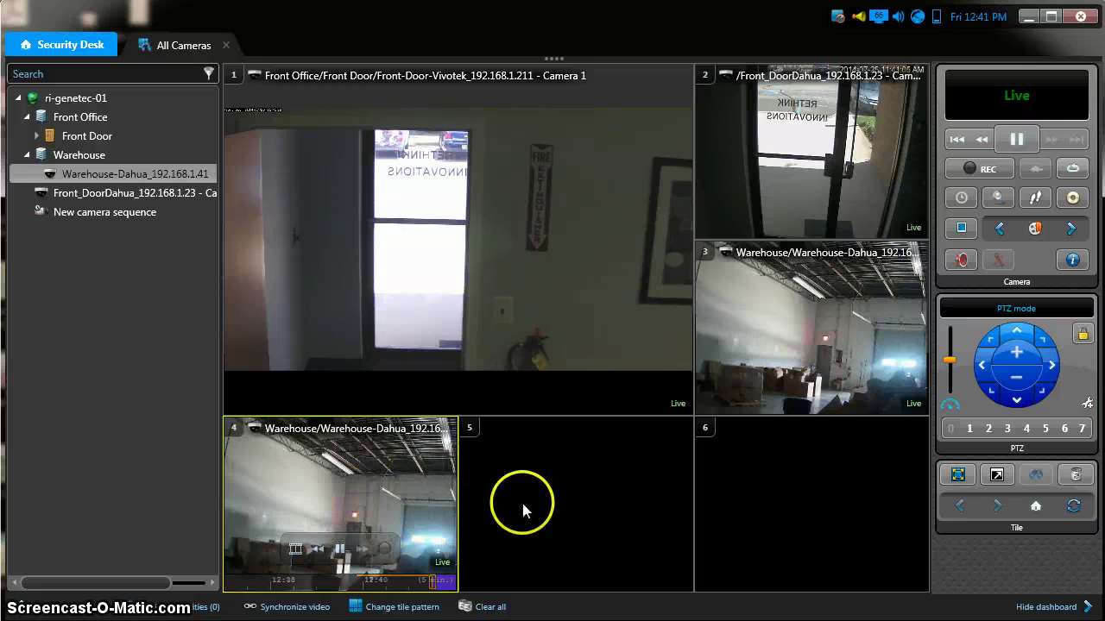
pyautogui.moveTo(857, 327)
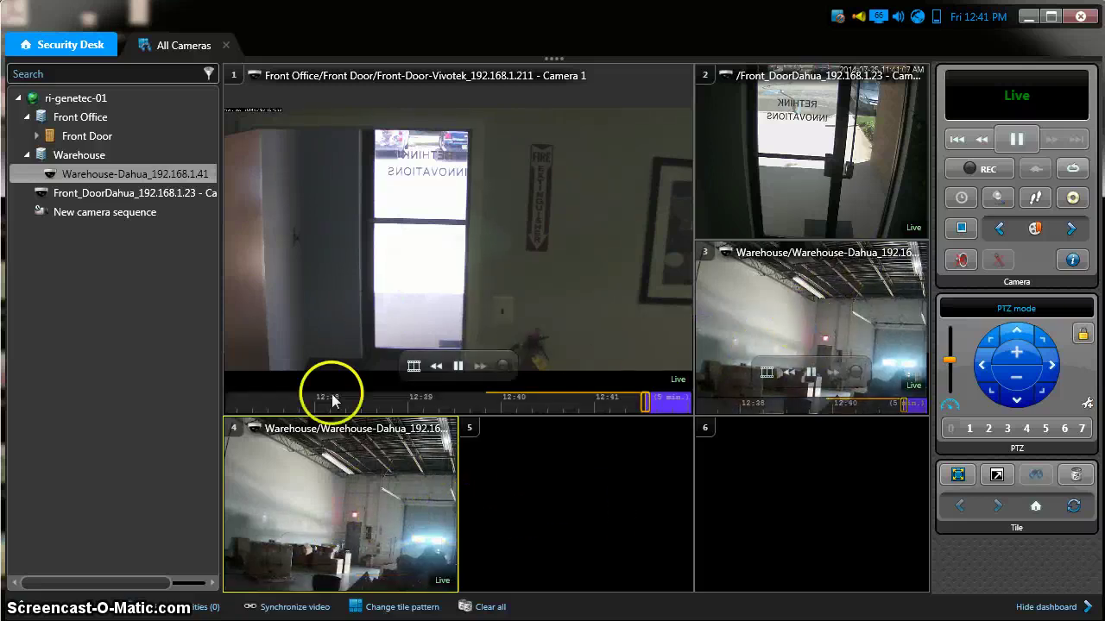
pyautogui.moveTo(357, 478)
pyautogui.press('Delete')
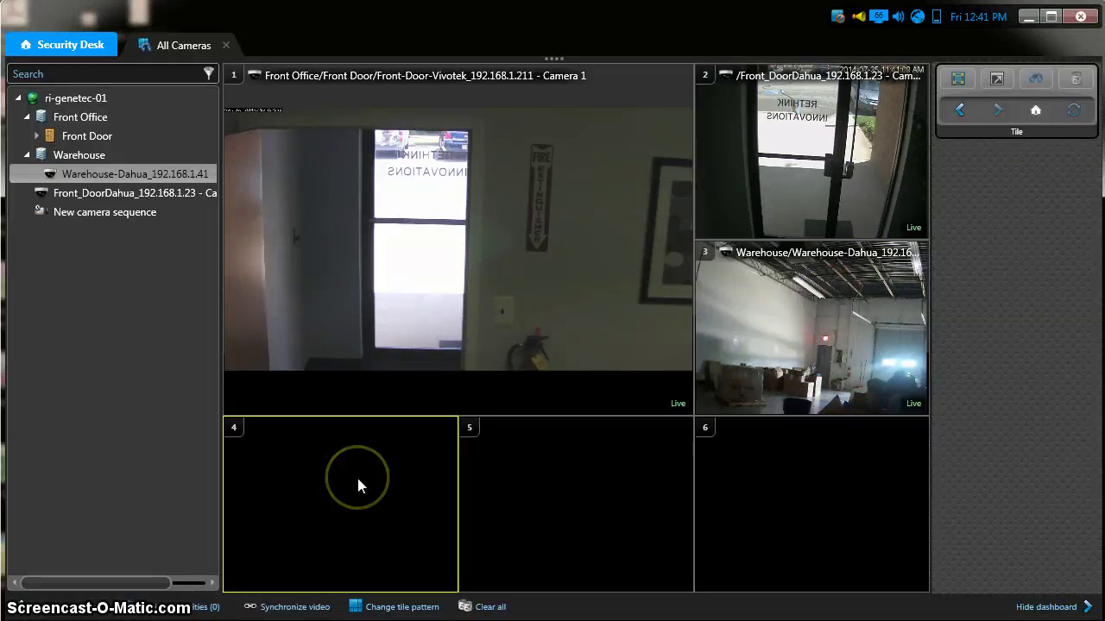
pyautogui.moveTo(800, 317)
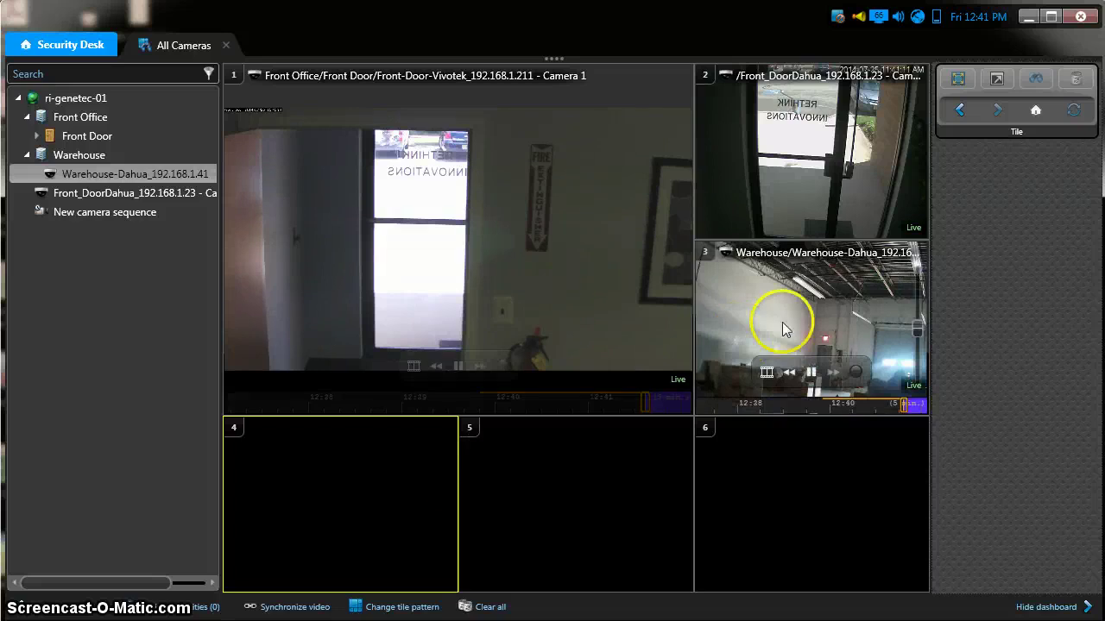
pyautogui.click(826, 307)
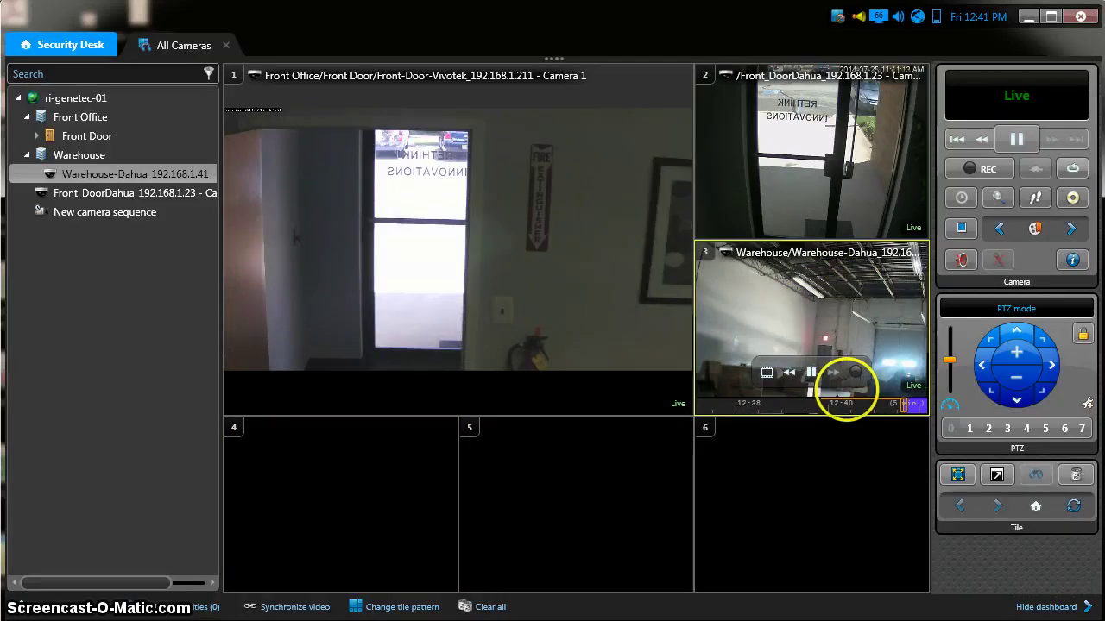
# Expand the Warehouse camera to fill the view and dismiss its actions menu.
pyautogui.doubleClick(809, 327)
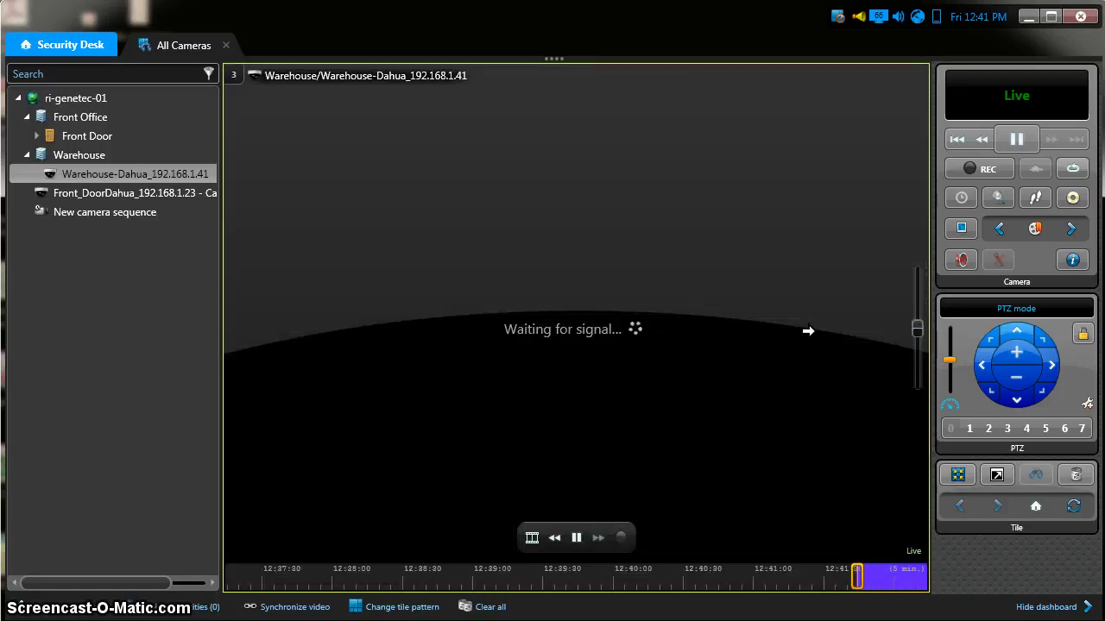
pyautogui.moveTo(820, 371); pyautogui.dragTo(505, 291)
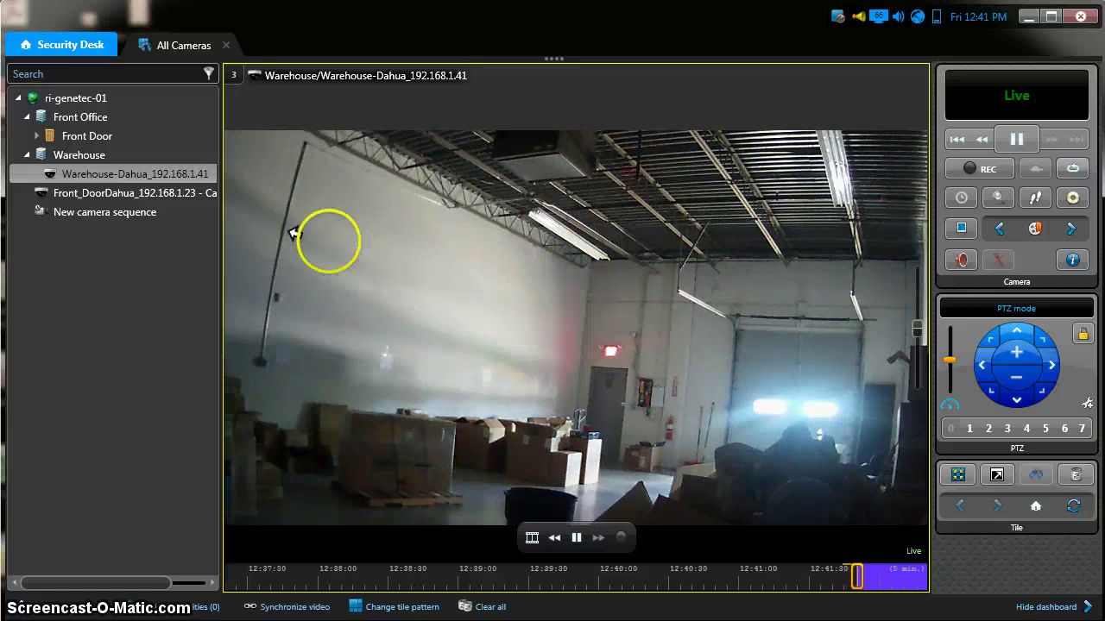
pyautogui.rightClick(679, 288)
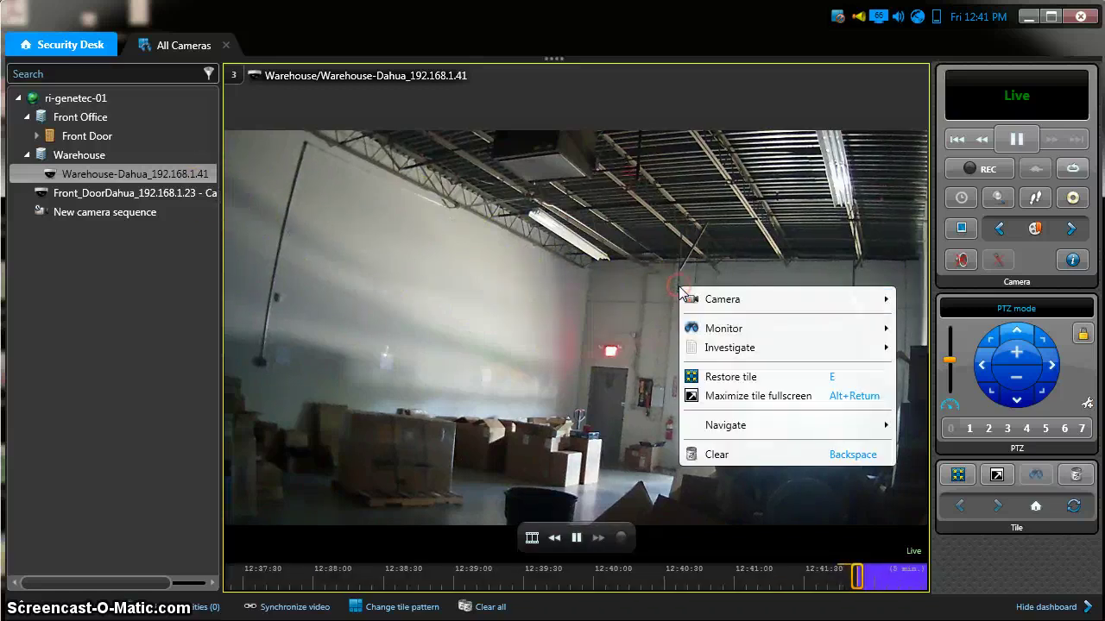
pyautogui.click(475, 286)
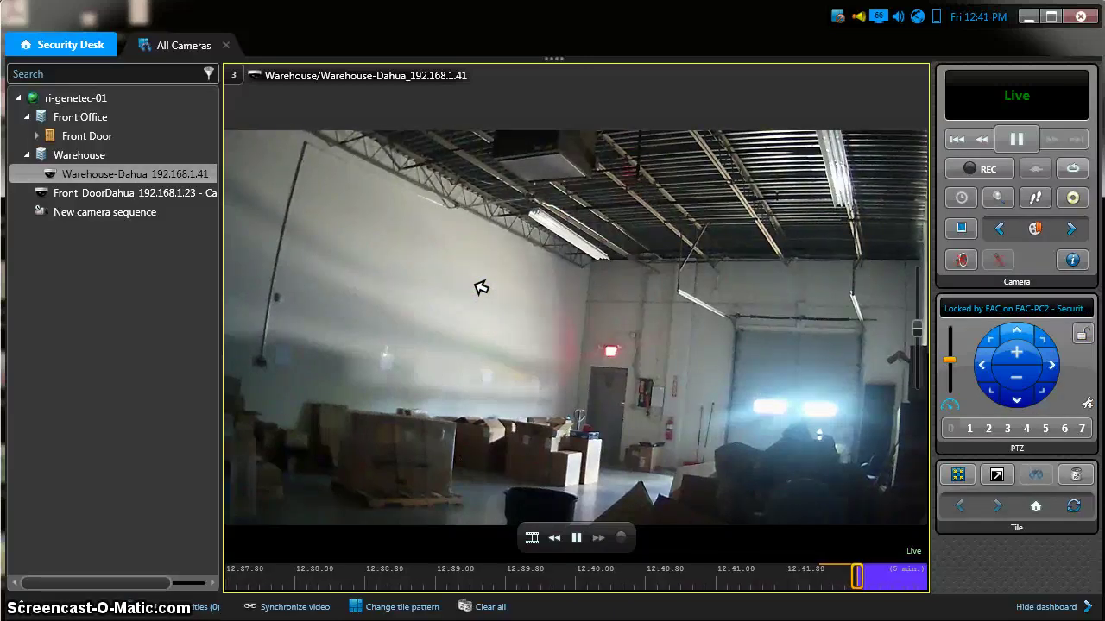
# Pan the PTZ camera across the warehouse by dragging on the video.
pyautogui.moveTo(390, 310); pyautogui.dragTo(524, 297)
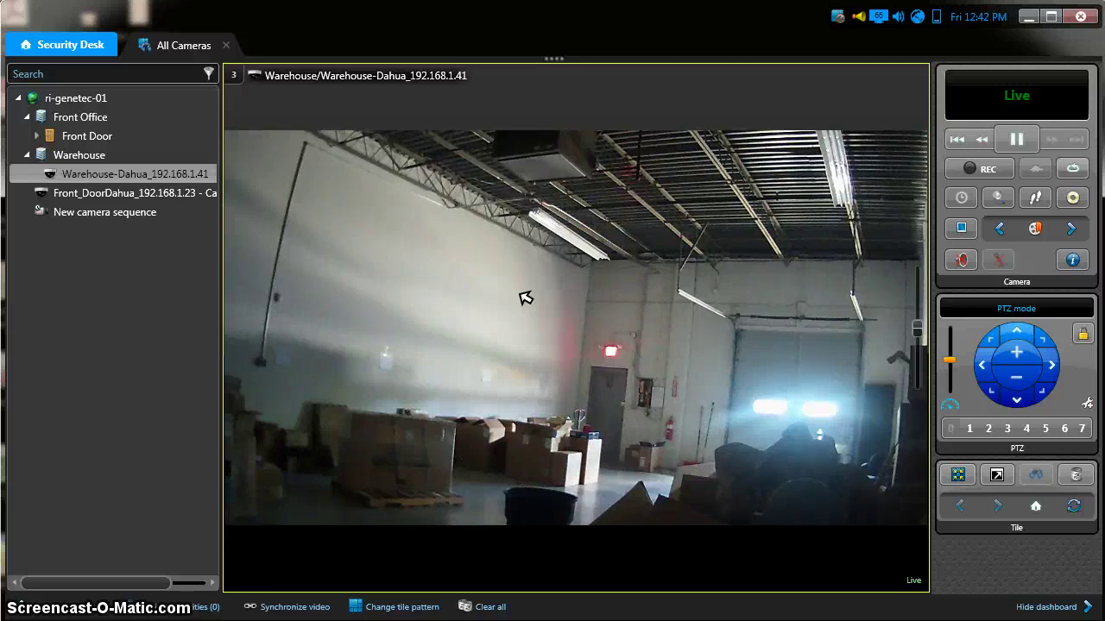
pyautogui.moveTo(503, 276)
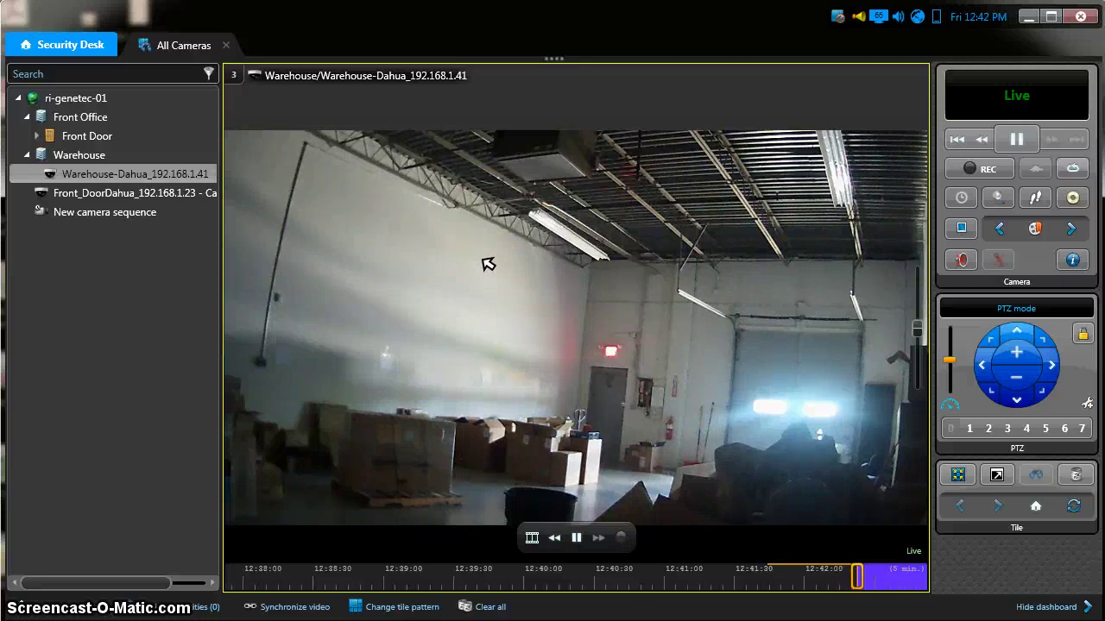
pyautogui.click(504, 273)
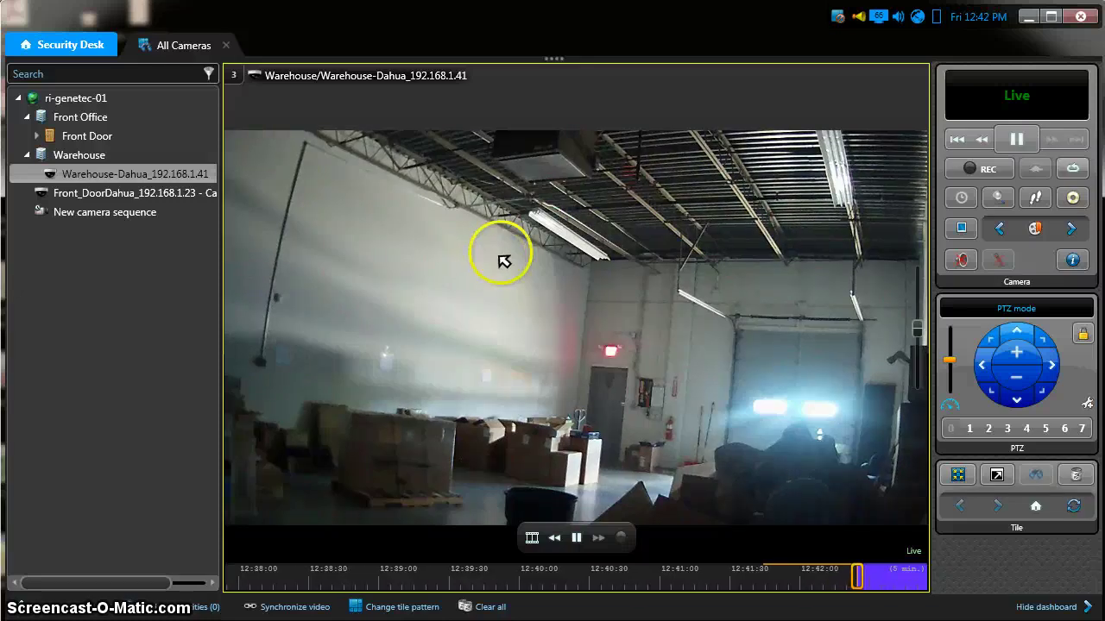
# Switch the Warehouse camera to its Low resolution stream.
pyautogui.rightClick(503, 254)
pyautogui.moveTo(533, 268)
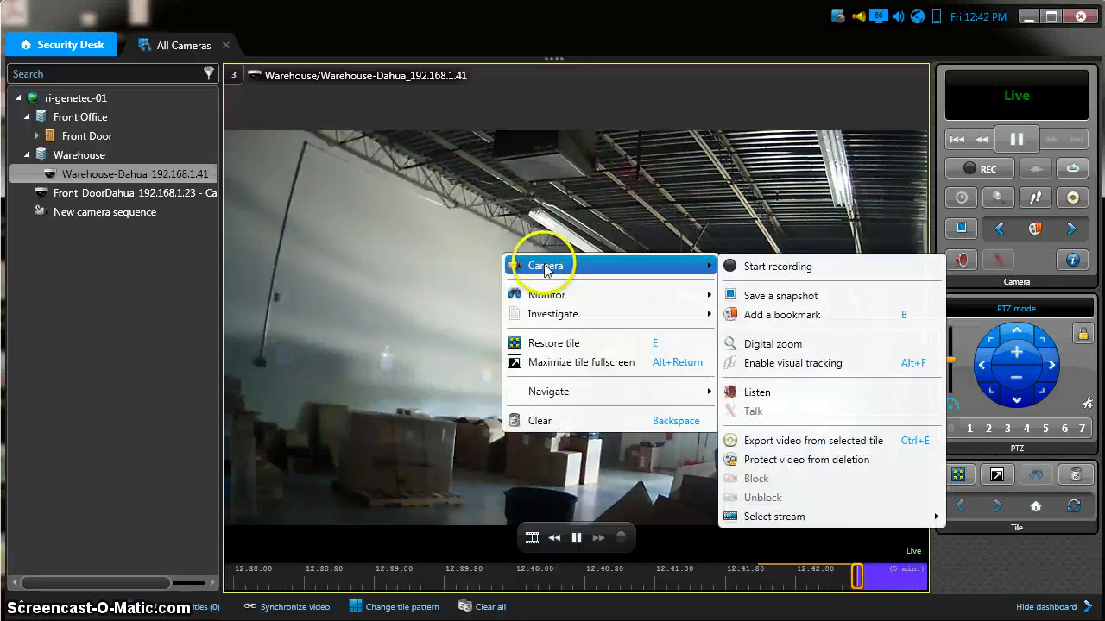
pyautogui.moveTo(838, 521)
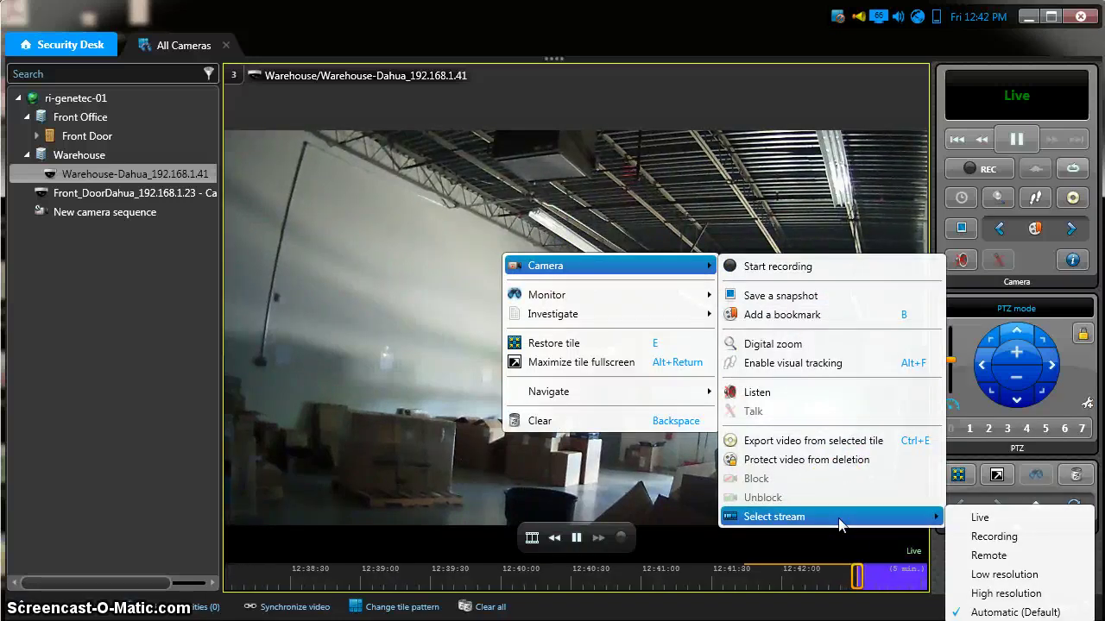
pyautogui.click(1023, 576)
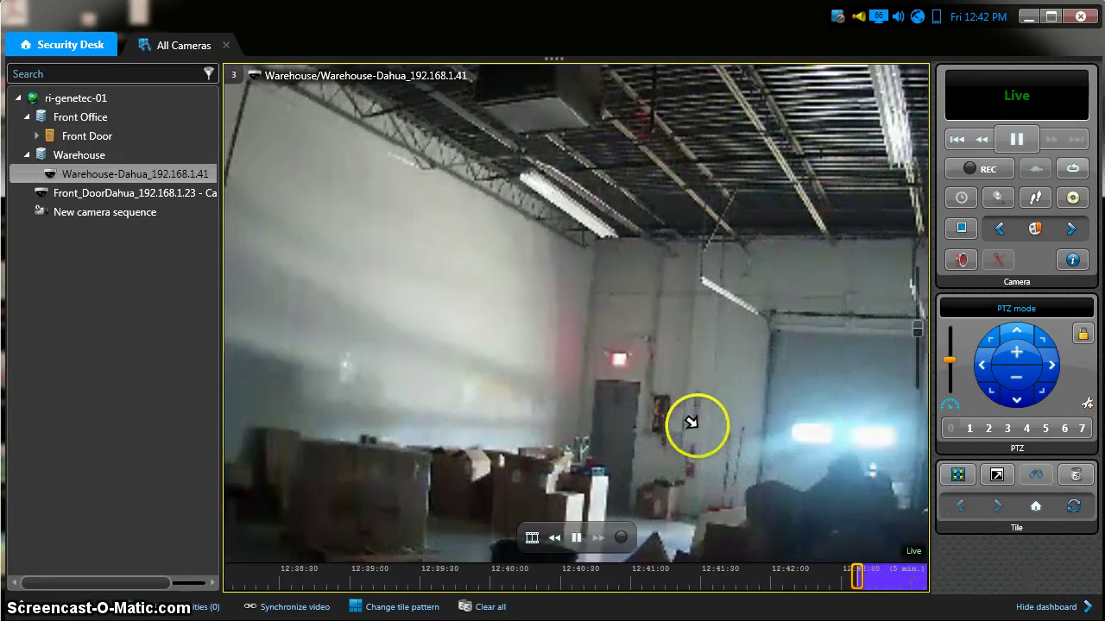
# Pick a different stream for the Warehouse camera under Camera > Select stream.
pyautogui.rightClick(584, 295)
pyautogui.moveTo(682, 301)
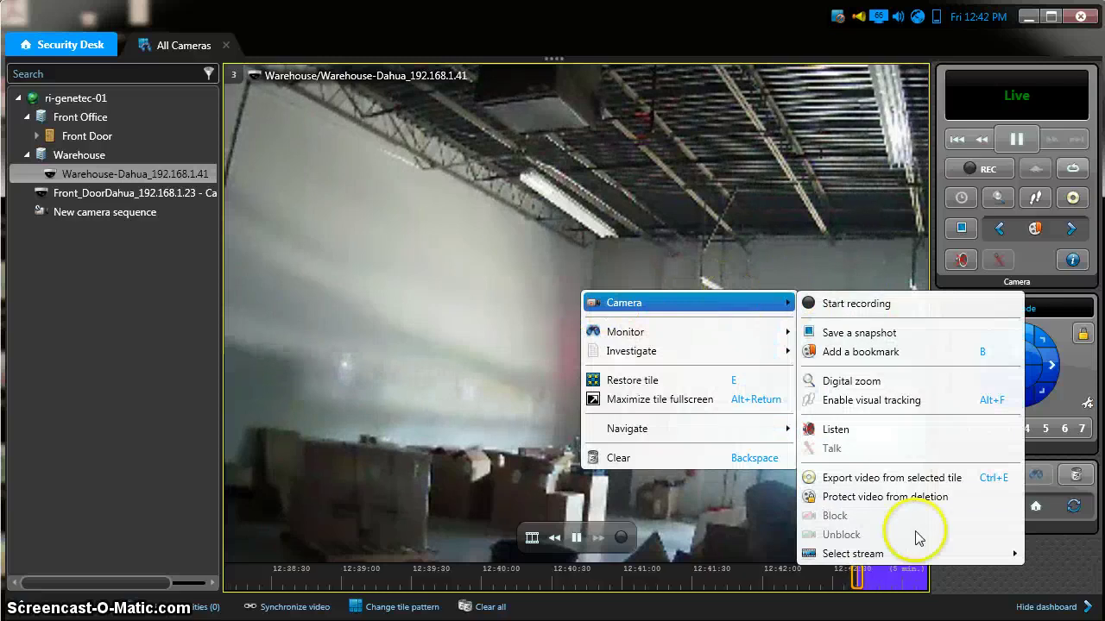
pyautogui.moveTo(923, 553)
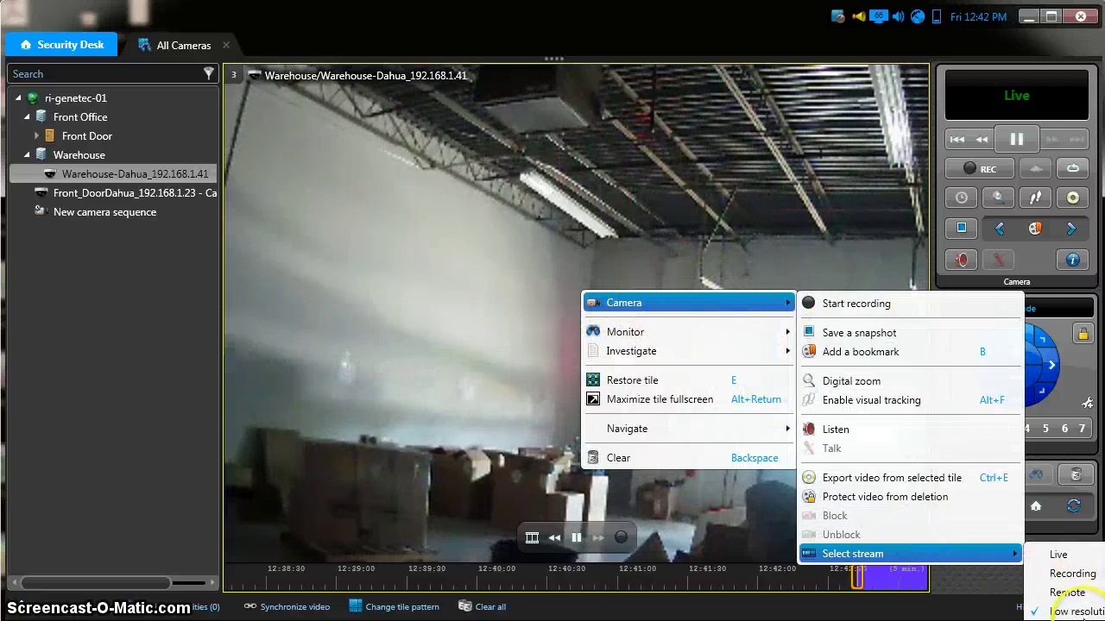
pyautogui.click(1057, 592)
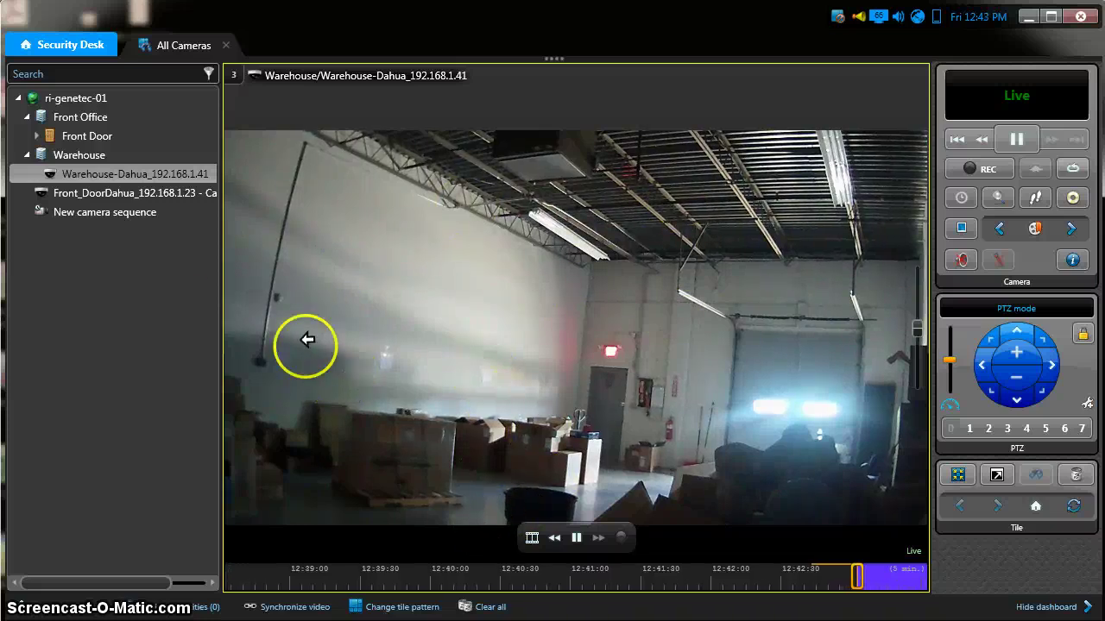
# Restore the six-tile layout with the Warehouse-Dahua feed back in tile 3.
pyautogui.doubleClick(447, 205)
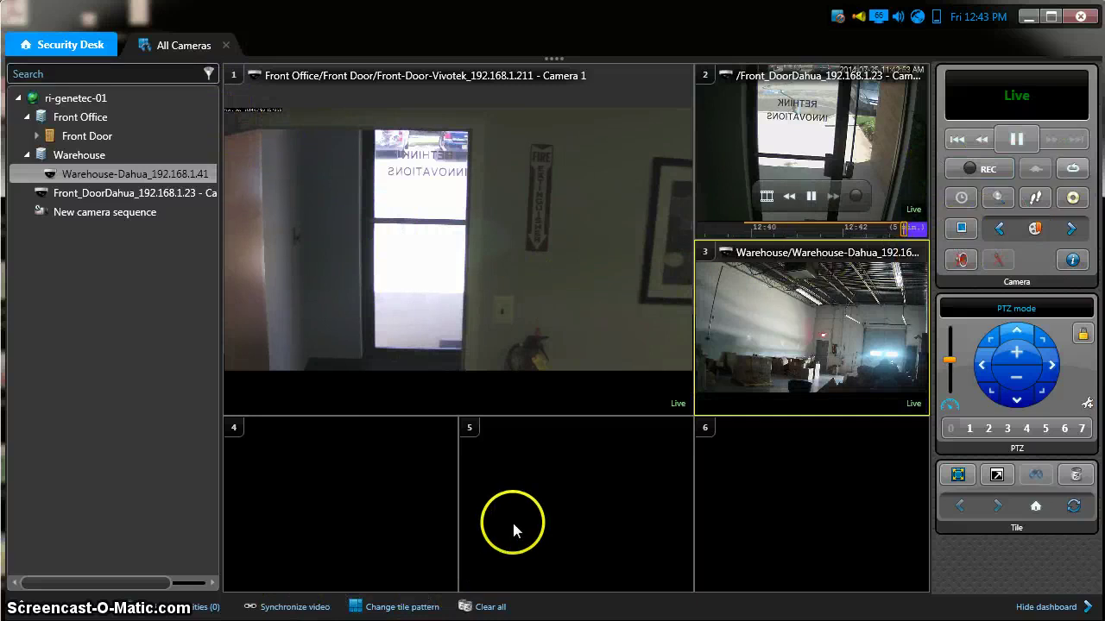
# Enlarge the Warehouse camera and replay its recording from about 12:42:54 to 12:42:57.
pyautogui.press('Return')
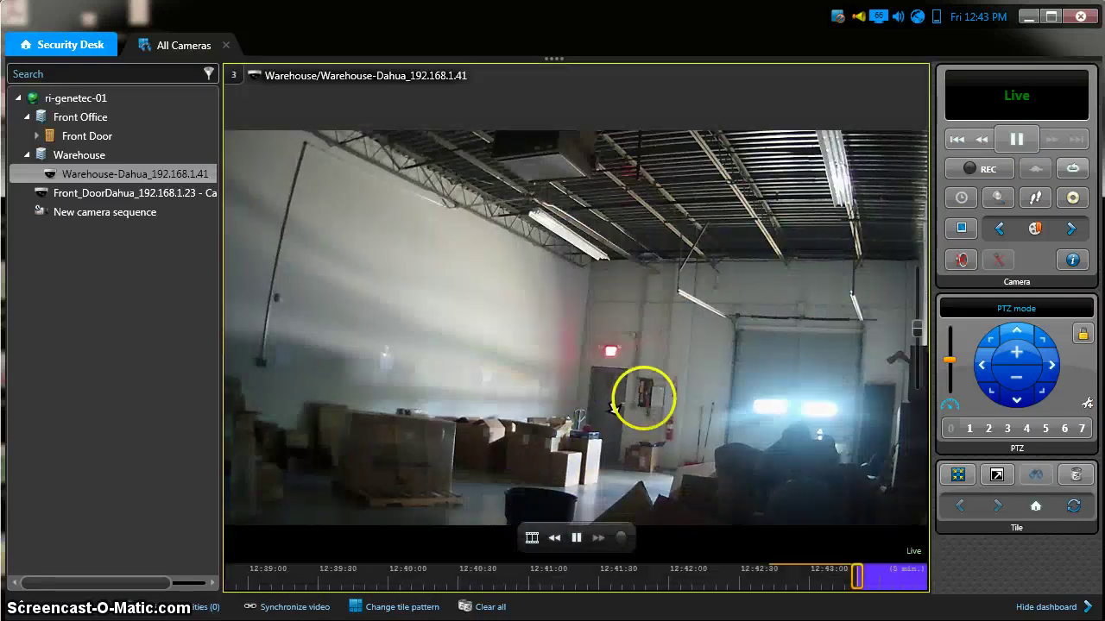
pyautogui.click(620, 544)
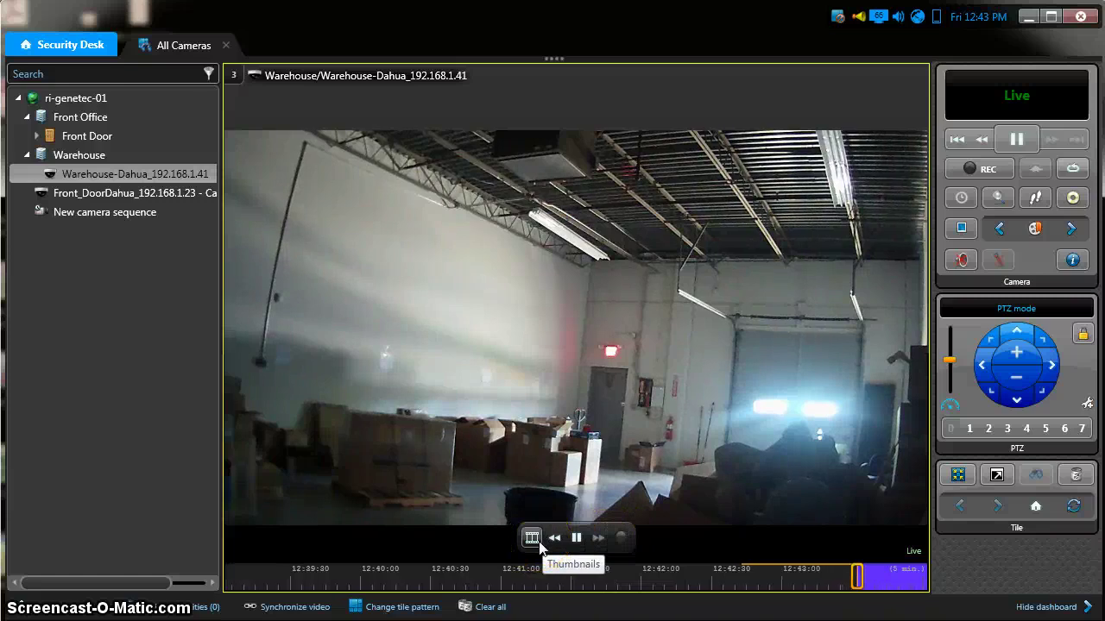
pyautogui.click(658, 546)
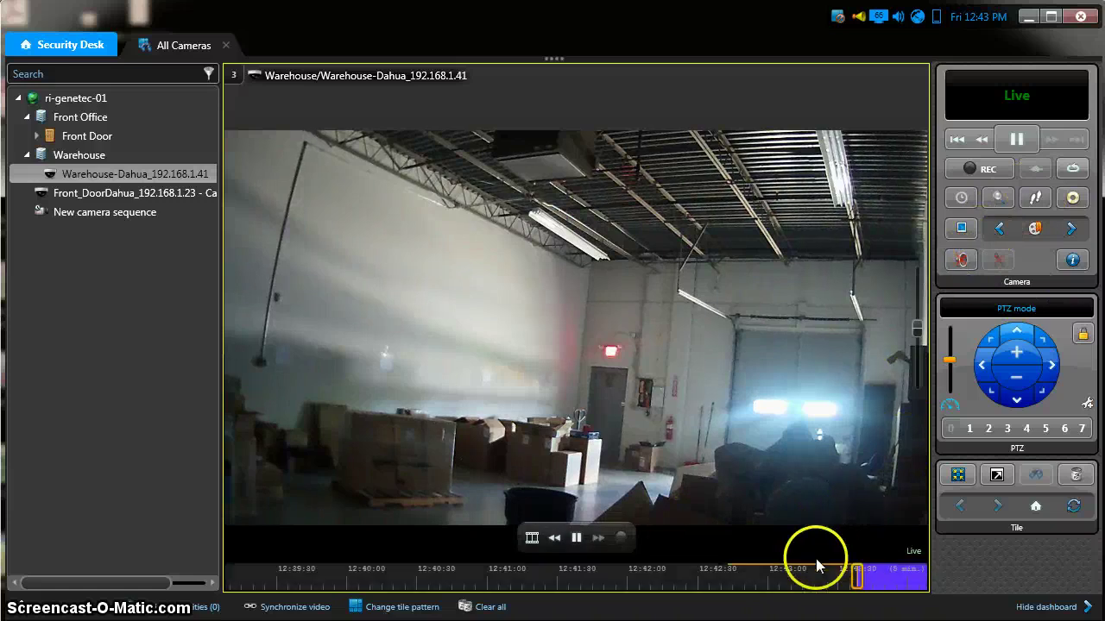
pyautogui.click(753, 577)
pyautogui.click(760, 580)
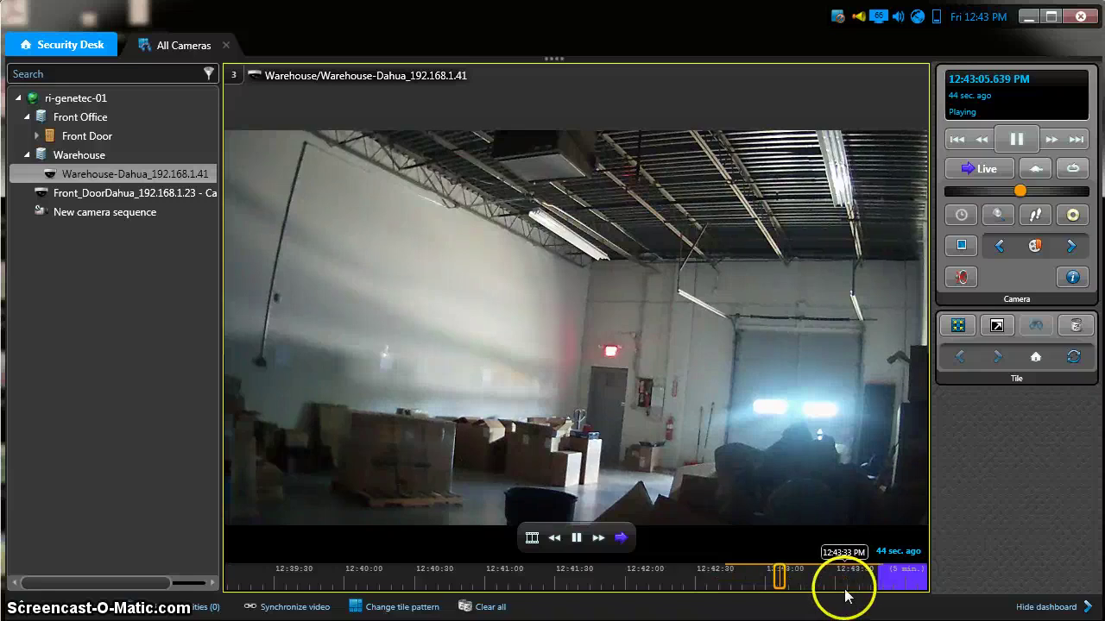
# Skip Warehouse playback ahead to about 12:43:21, then return to live video.
pyautogui.click(813, 580)
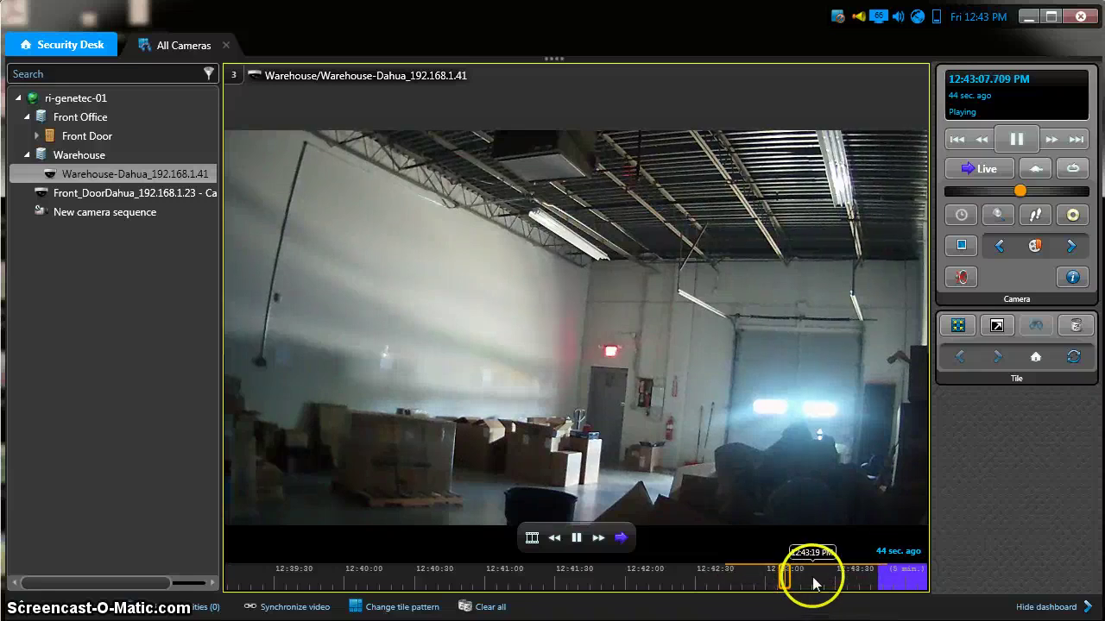
pyautogui.click(621, 539)
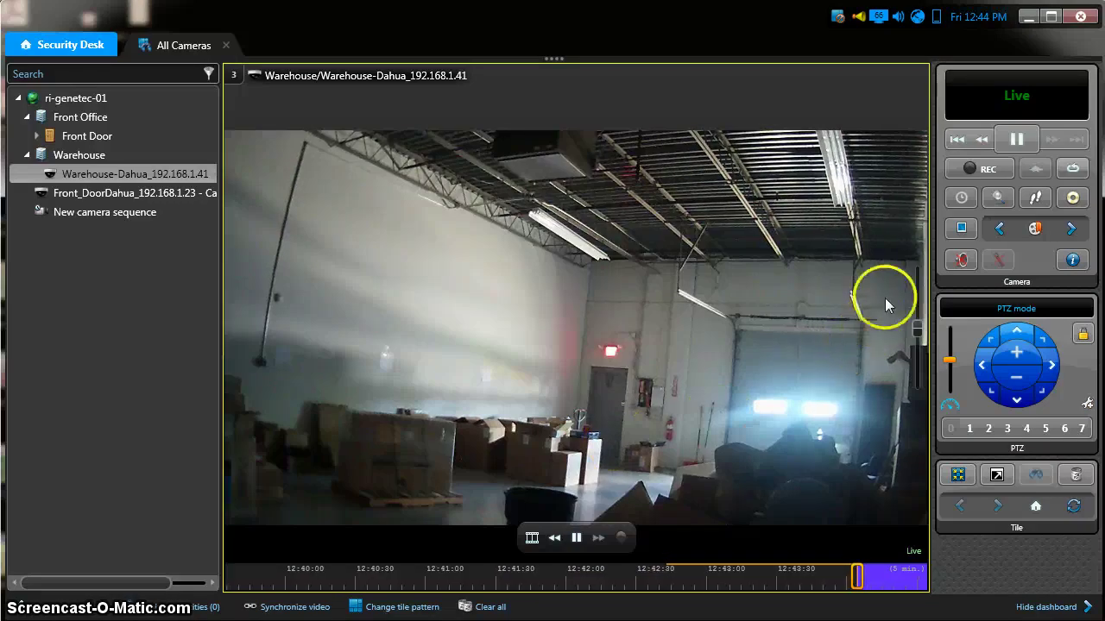
# Play the Warehouse archive from 25 July 2014, starting in the 12:00 PM hour.
pyautogui.click(964, 201)
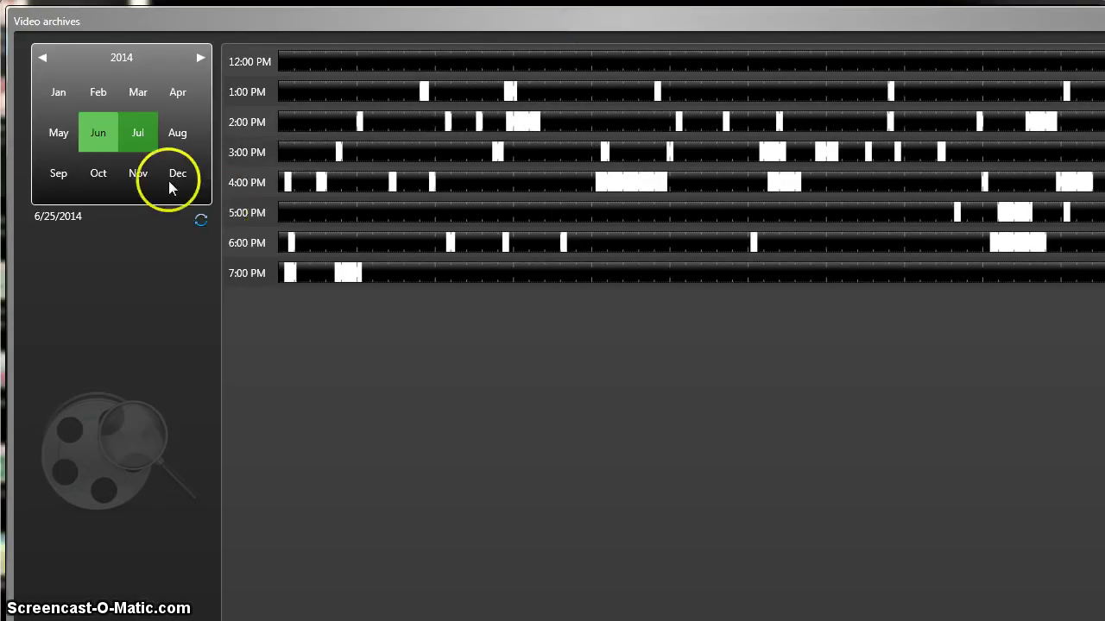
pyautogui.click(145, 133)
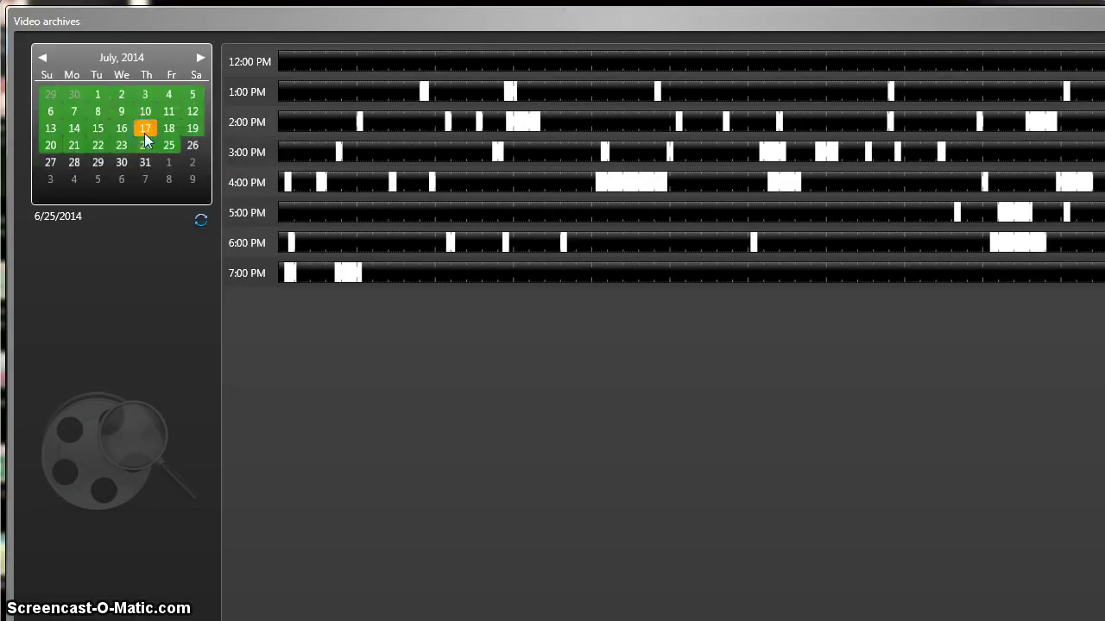
pyautogui.click(169, 149)
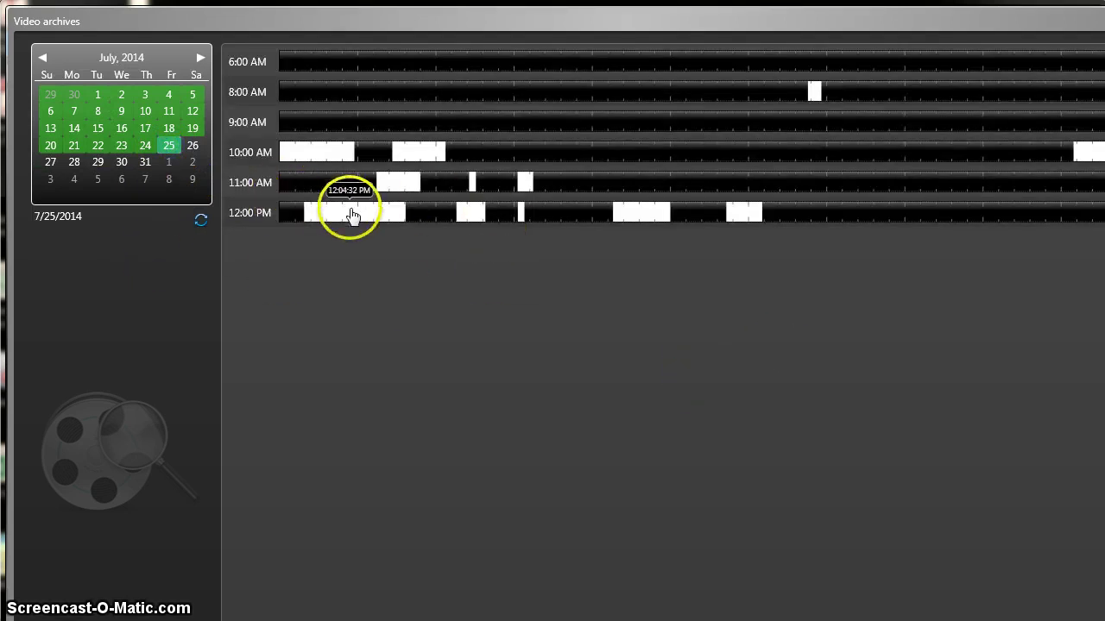
pyautogui.doubleClick(320, 215)
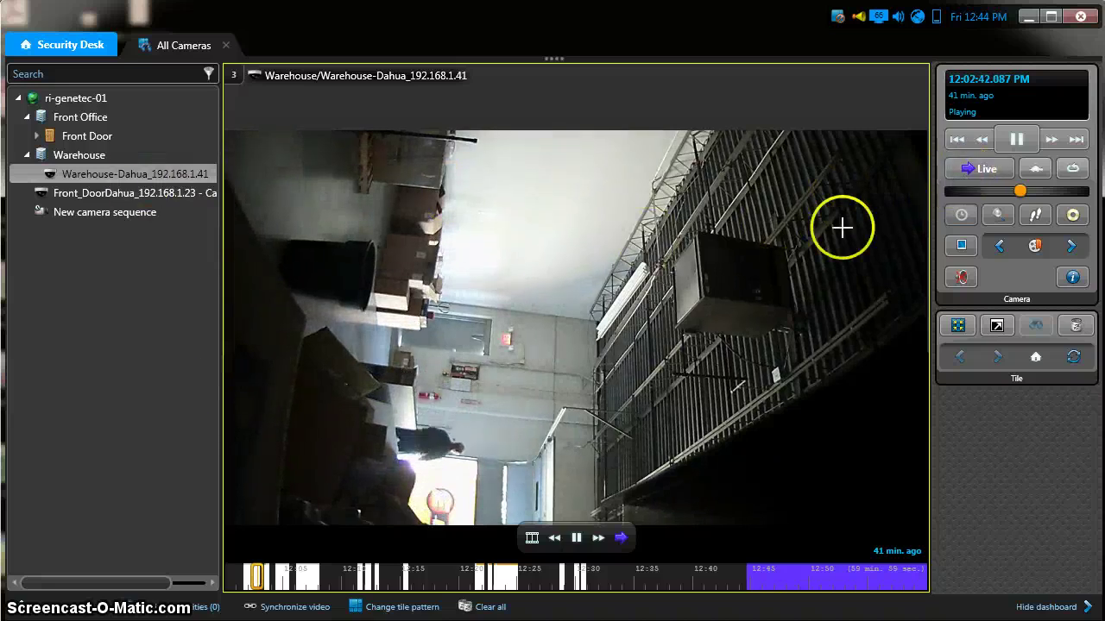
# Pause playback and play a Warehouse recording from the 7:00 PM row of the Video archives.
pyautogui.click(1036, 139)
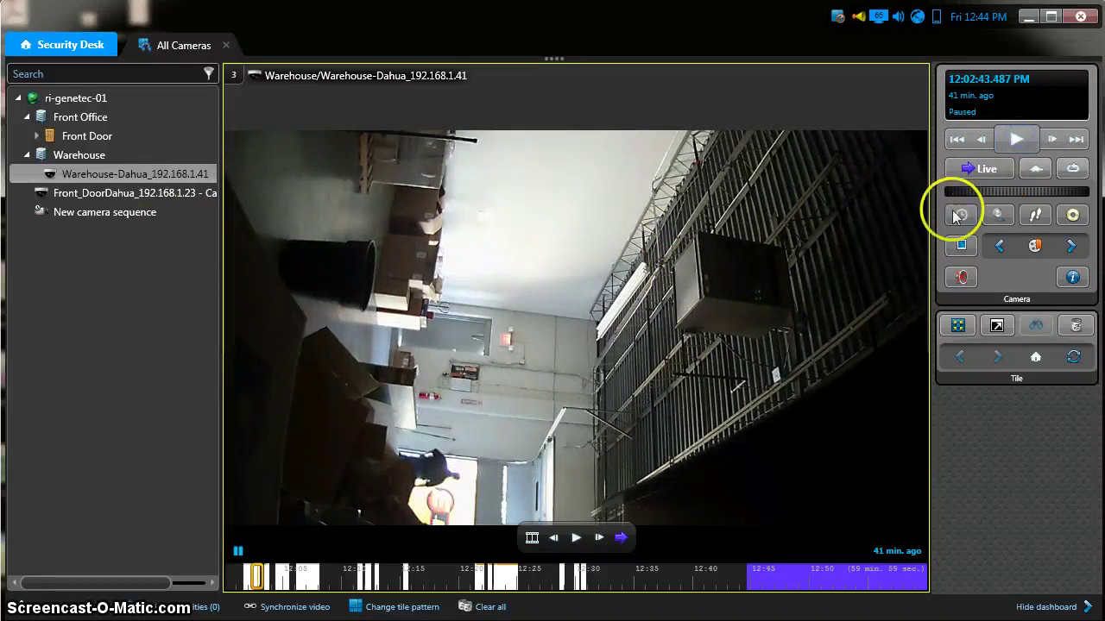
pyautogui.click(959, 216)
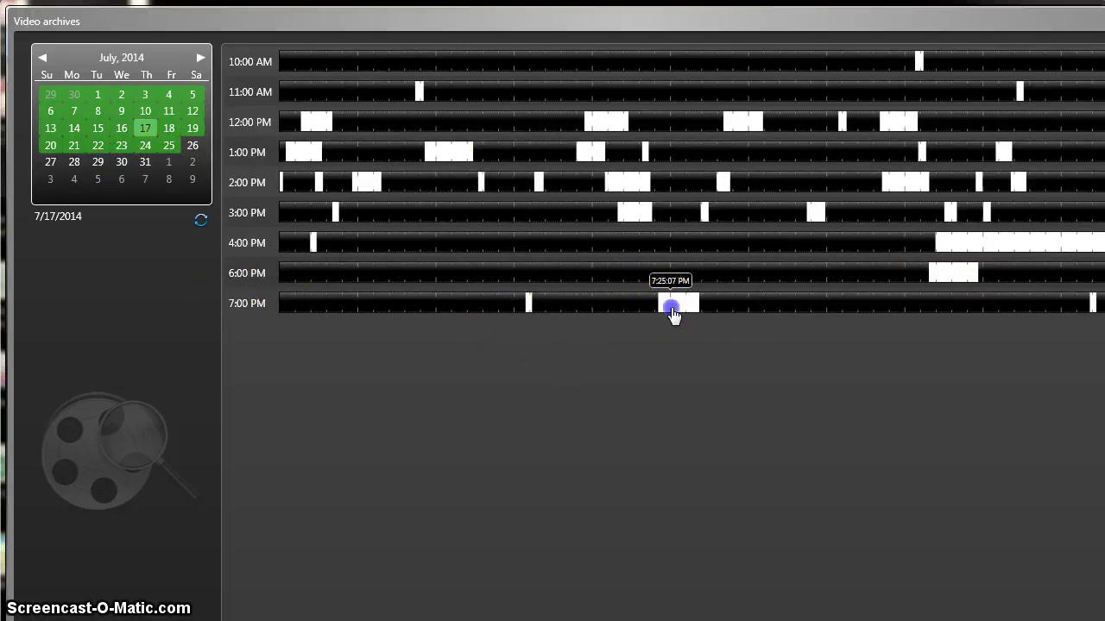
pyautogui.doubleClick(668, 304)
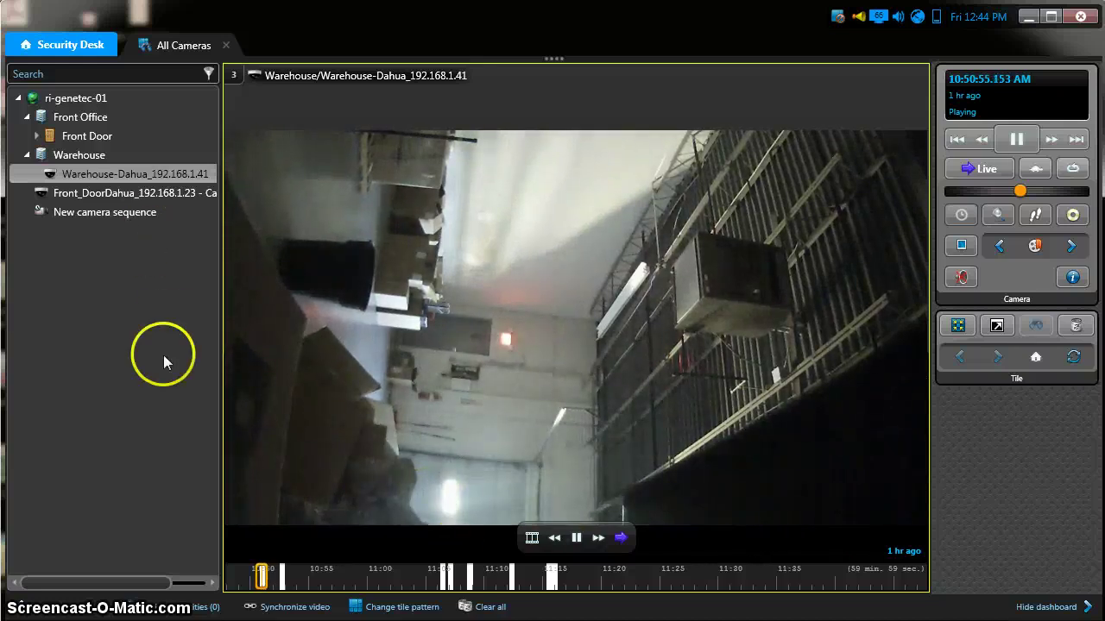
# Return to live video, bookmark the current Warehouse footage, and show the video export choices.
pyautogui.click(984, 169)
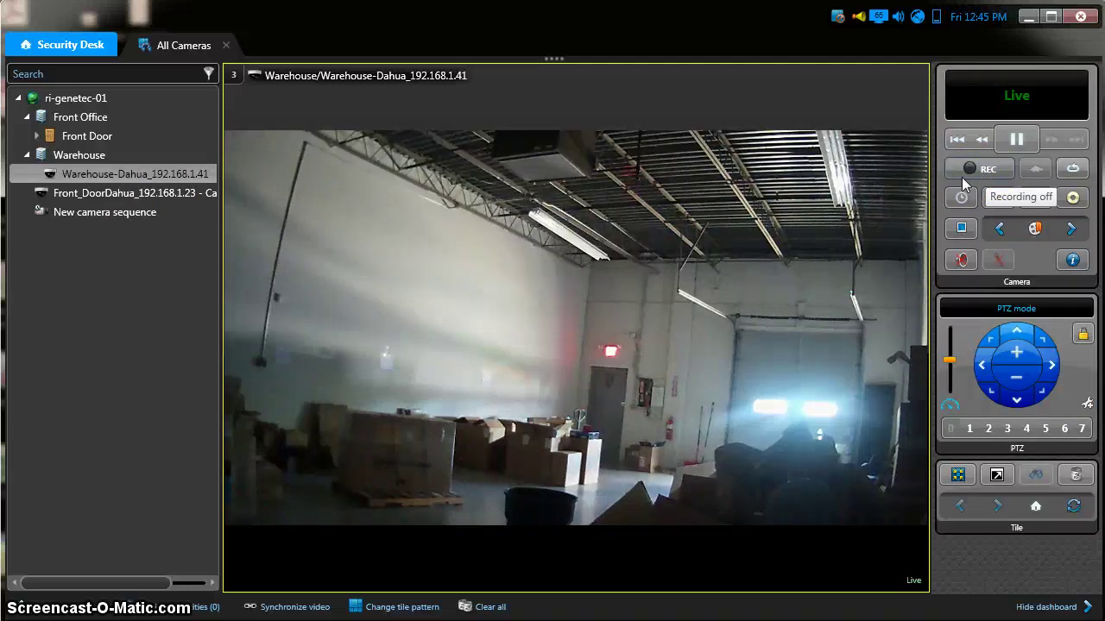
pyautogui.click(1034, 229)
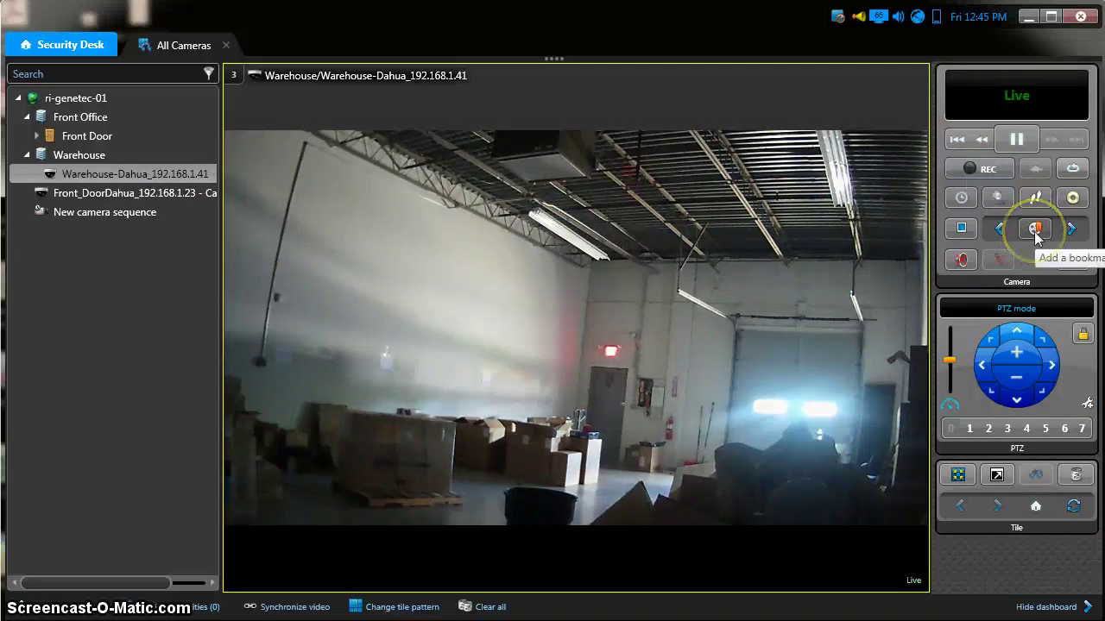
pyautogui.click(1073, 170)
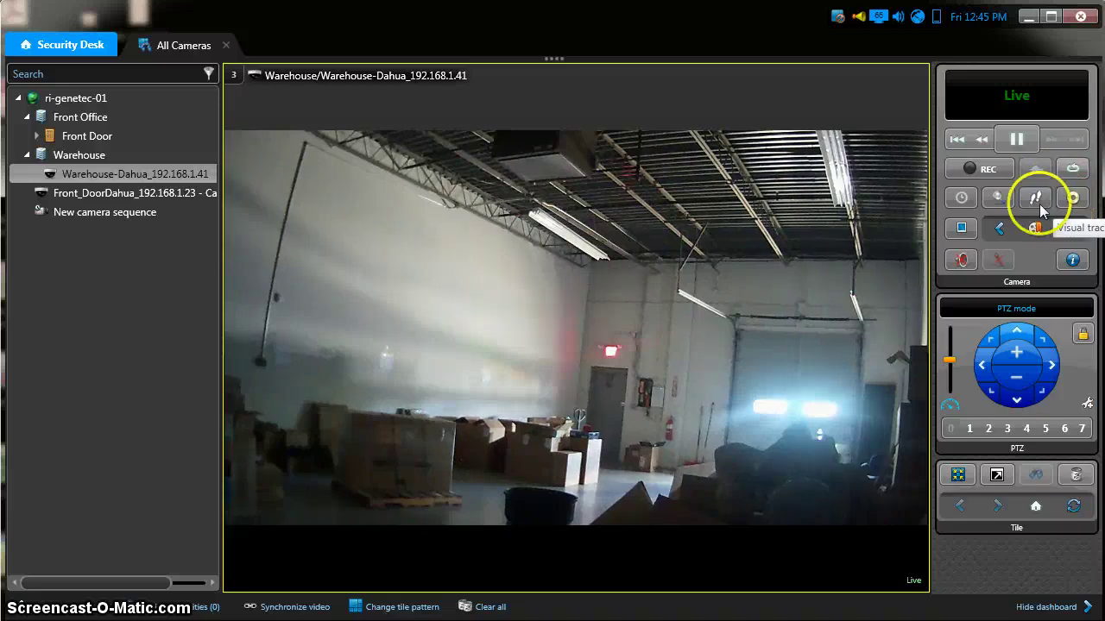
pyautogui.click(1072, 199)
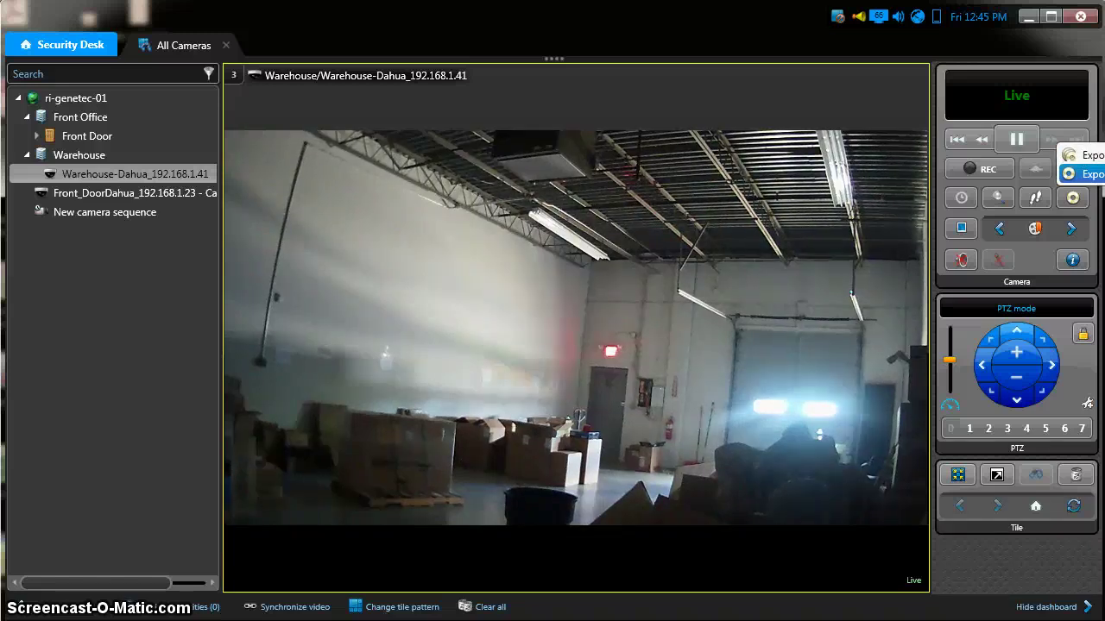
# Open Warehouse-Dahua export settings and review the 07/25/2014 11:51:01 AM start time in the picker.
pyautogui.click(1083, 173)
pyautogui.click(796, 349)
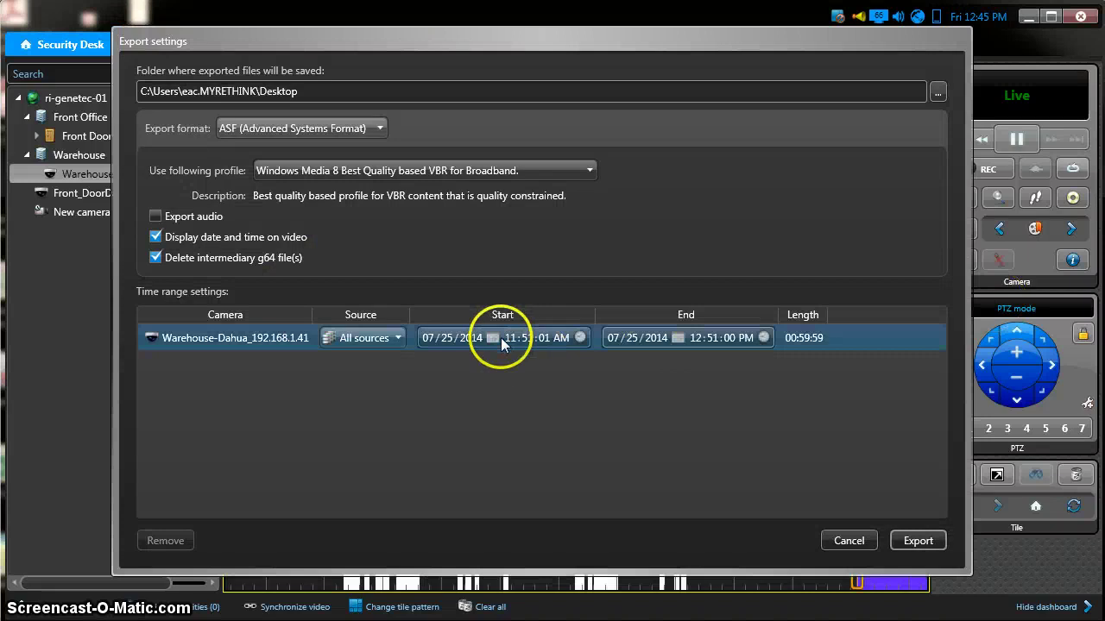
pyautogui.click(544, 337)
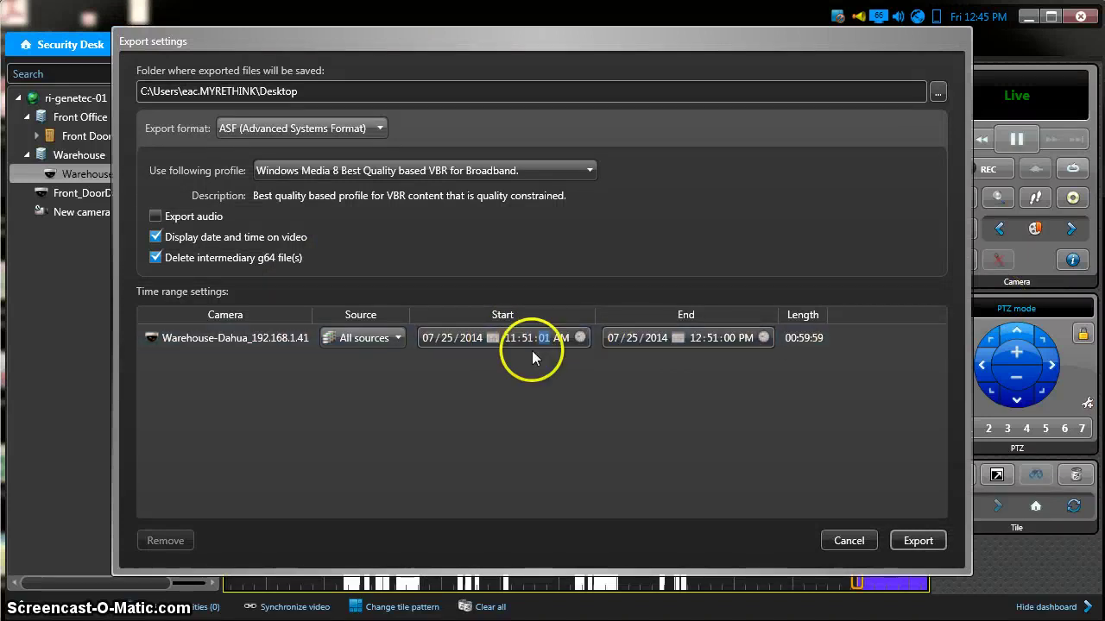
pyautogui.click(494, 337)
pyautogui.click(493, 342)
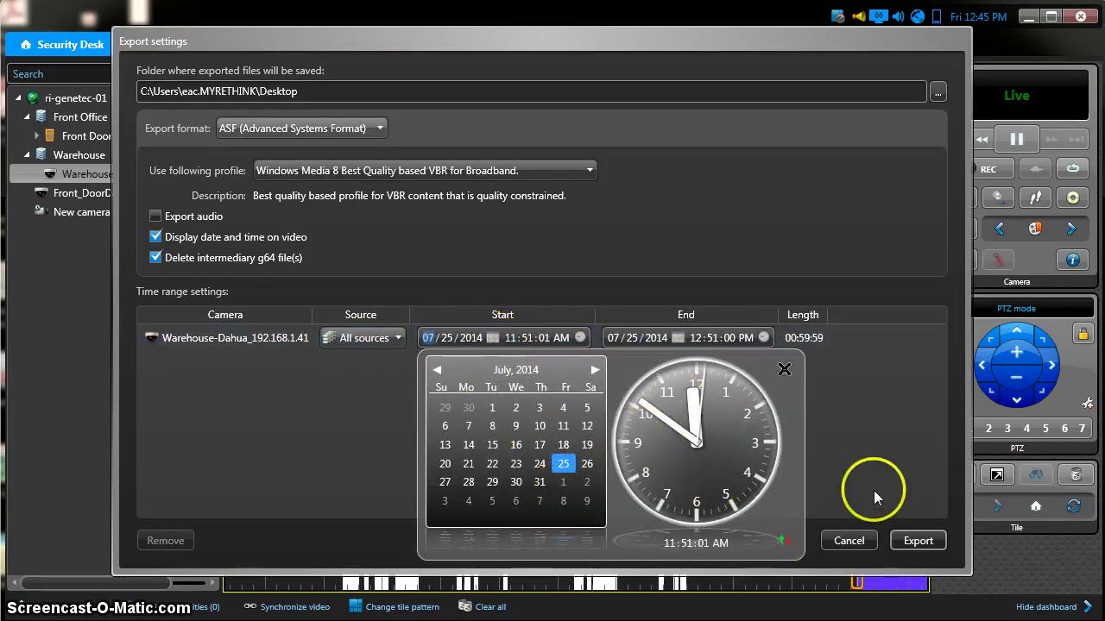
pyautogui.click(845, 503)
pyautogui.click(798, 338)
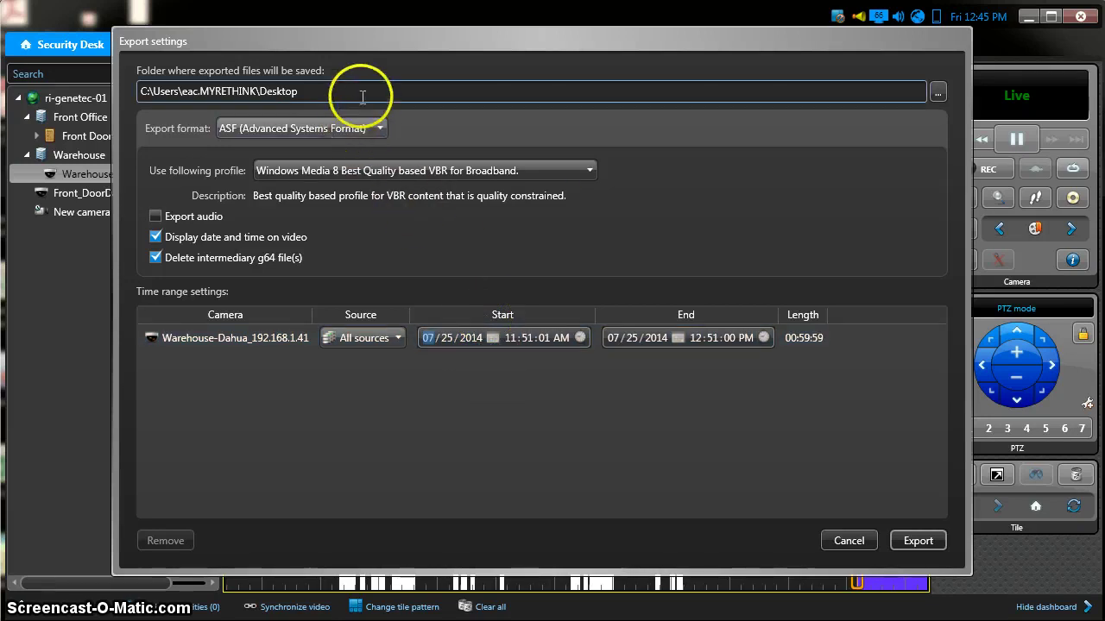
# Compare the ASF and g64 export formats, leaving g64 selected, then cancel the export.
pyautogui.click(341, 82)
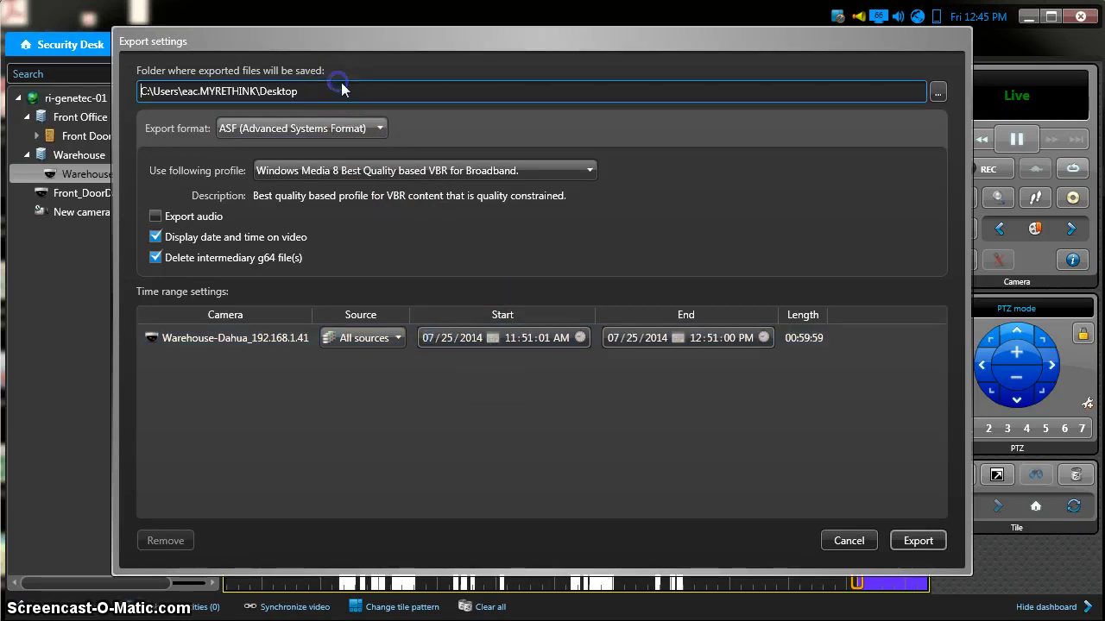
pyautogui.click(348, 127)
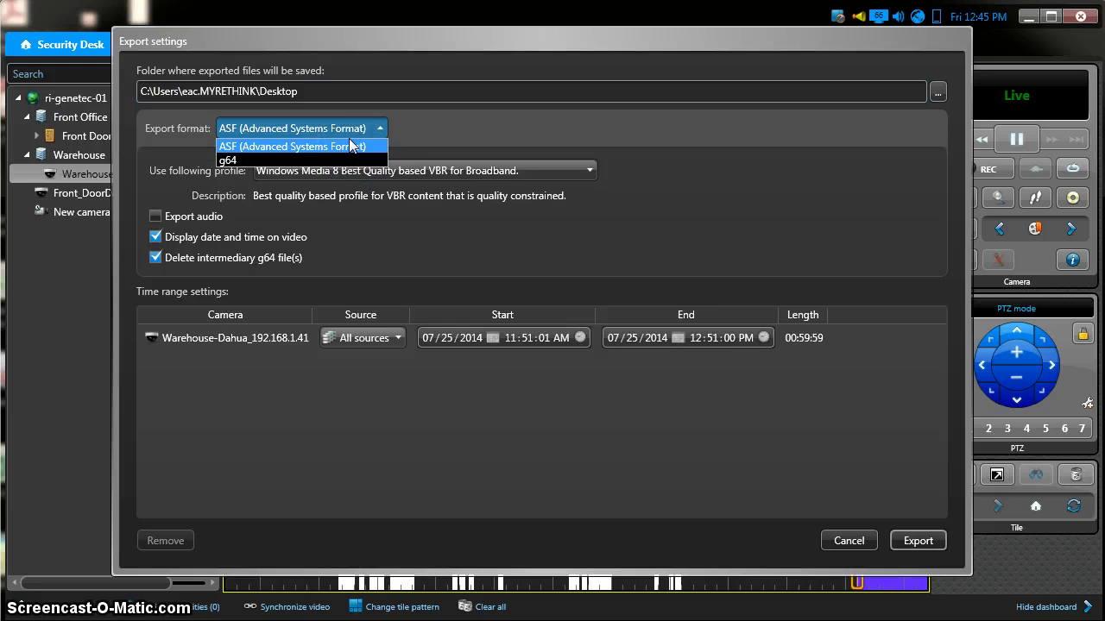
pyautogui.click(459, 136)
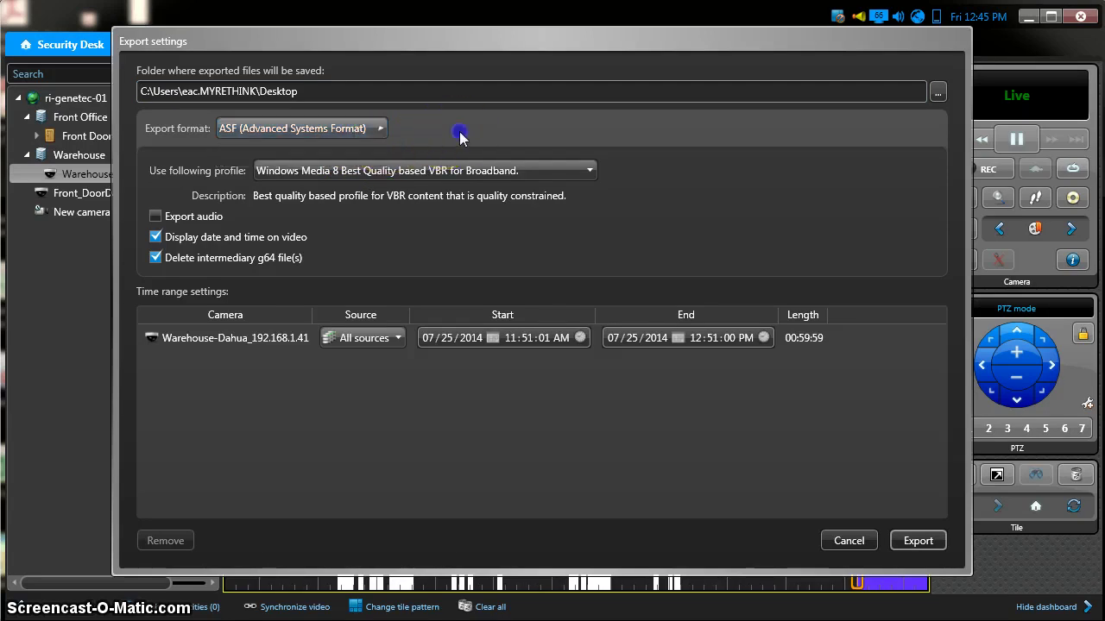
pyautogui.click(350, 127)
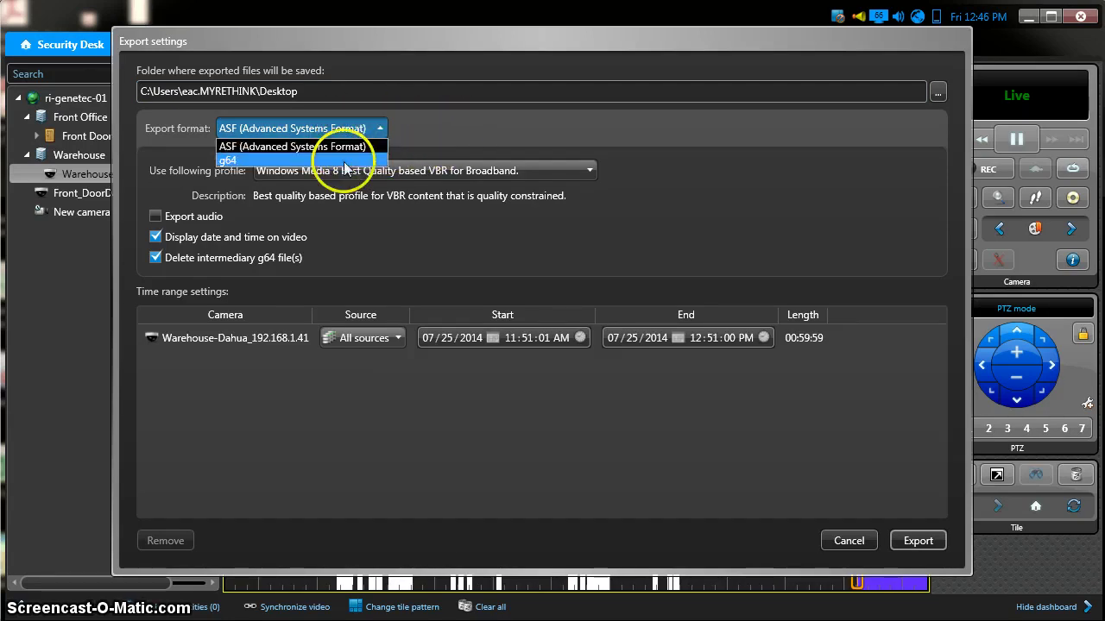
pyautogui.click(343, 160)
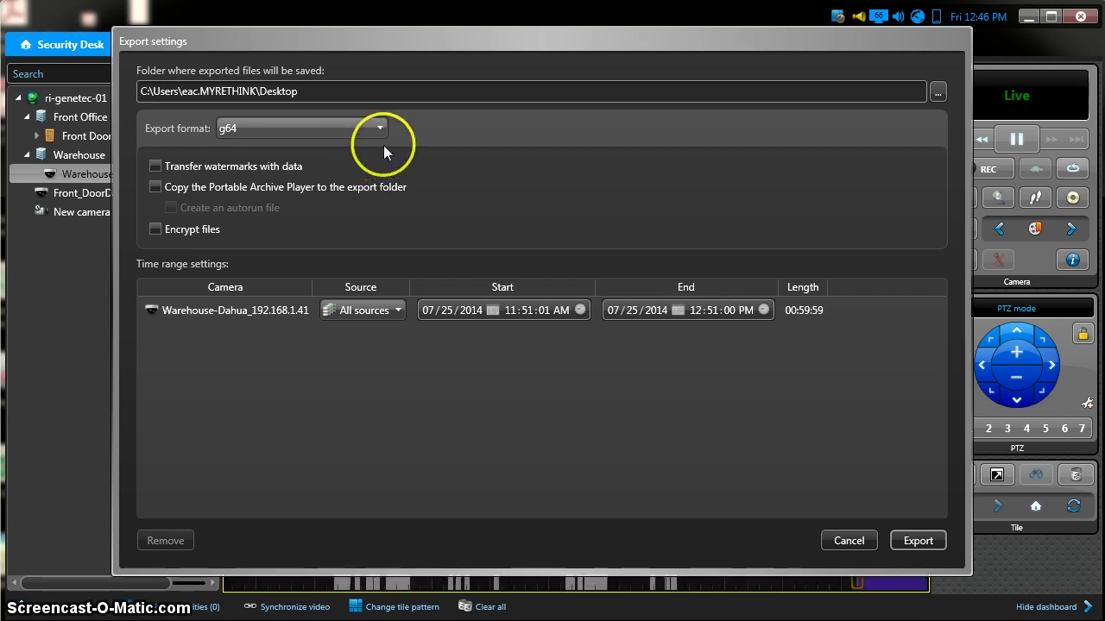
pyautogui.click(380, 128)
pyautogui.click(369, 147)
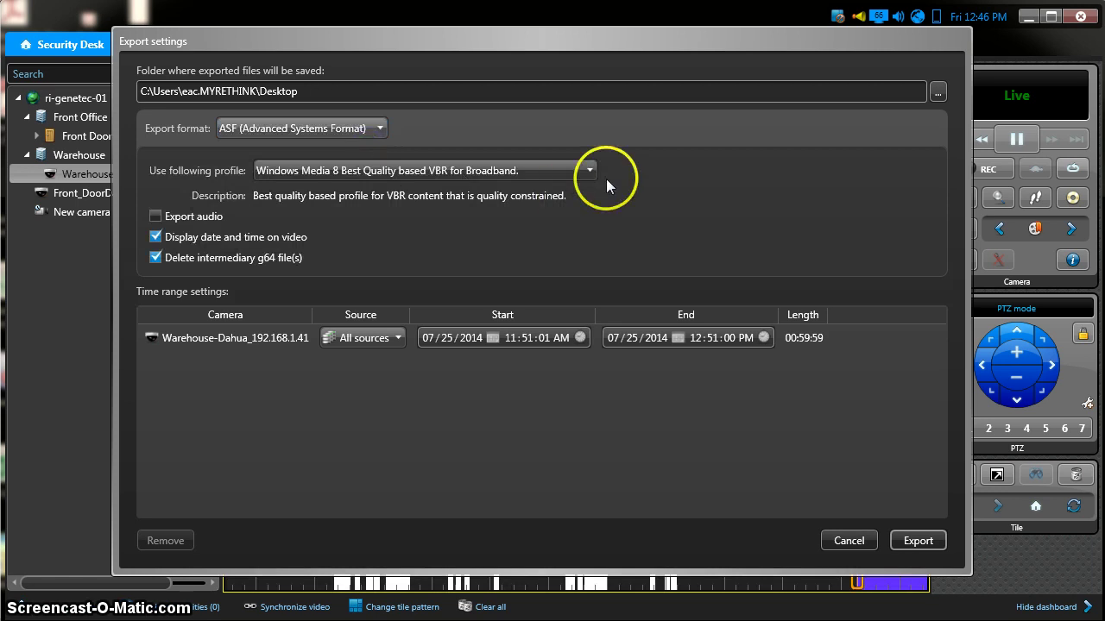
pyautogui.click(349, 128)
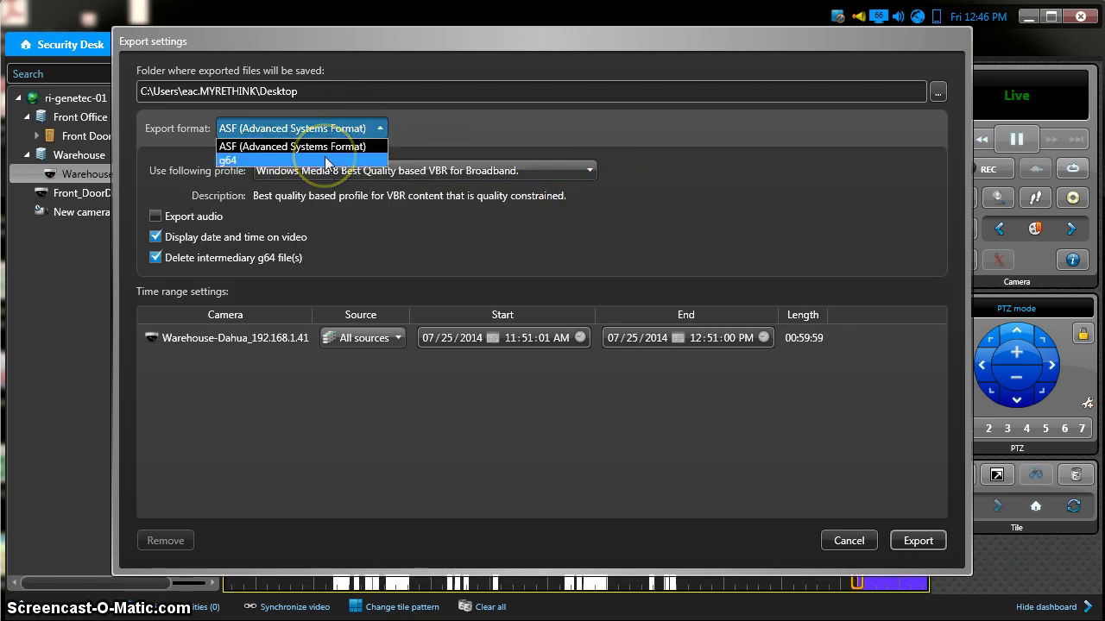
pyautogui.click(324, 160)
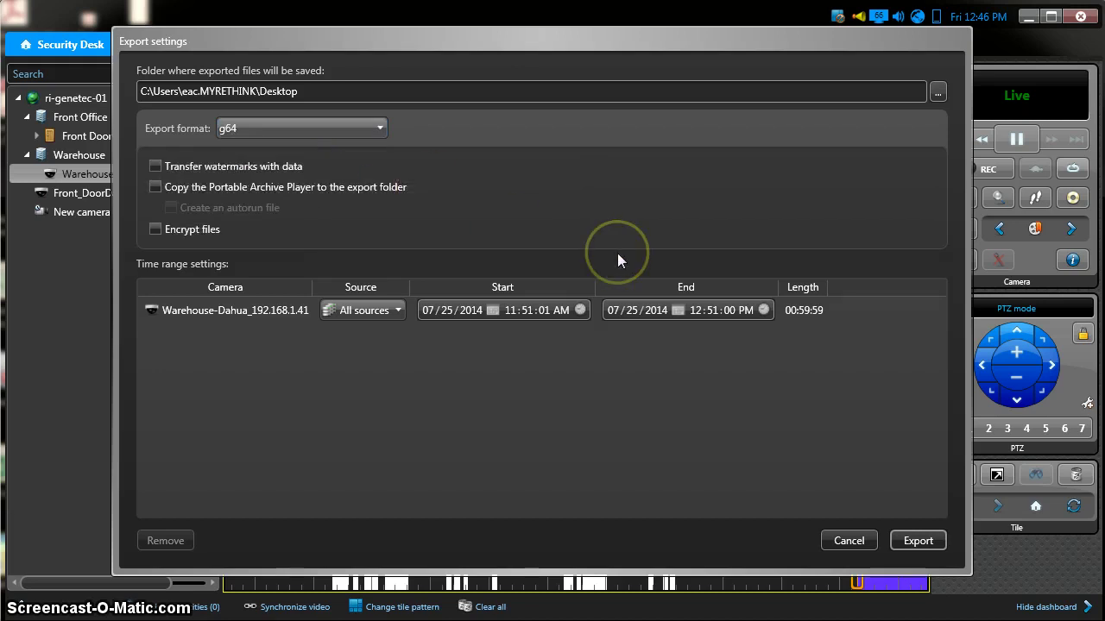
pyautogui.click(846, 549)
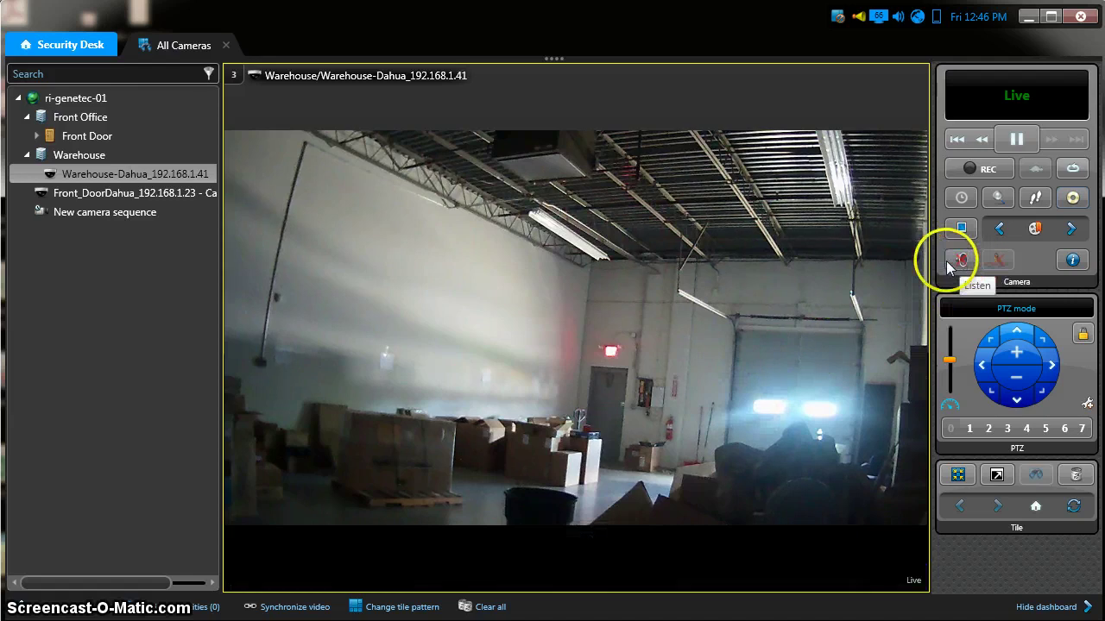
# Pause the warehouse feed and move playback back to about 12:23 PM, stepping back frame by frame.
pyautogui.moveTo(747, 342)
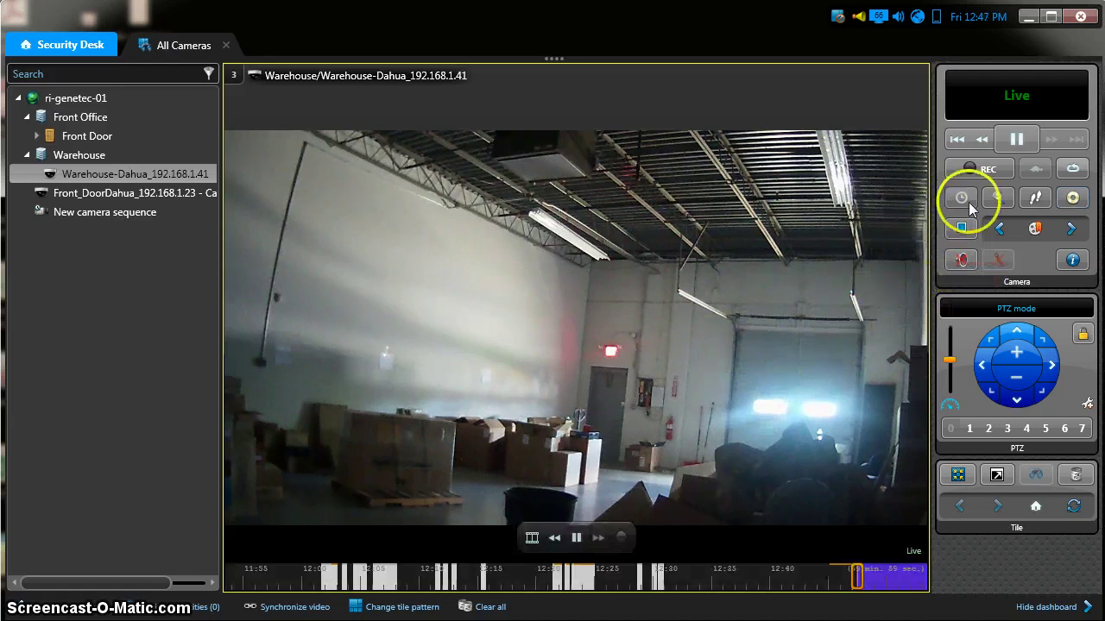
pyautogui.click(1016, 141)
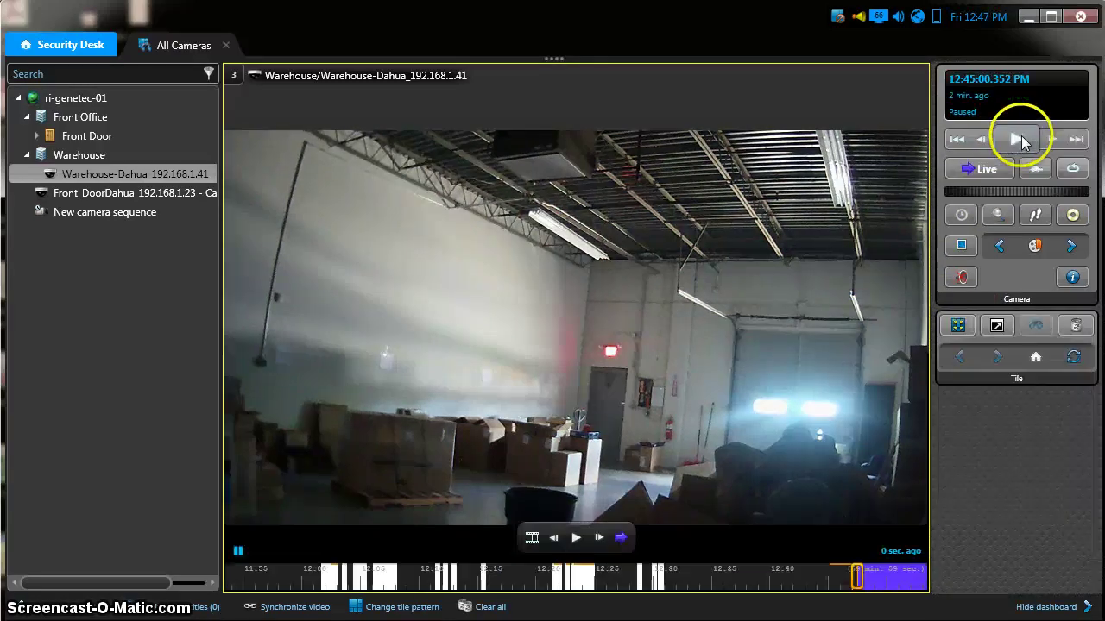
pyautogui.click(984, 143)
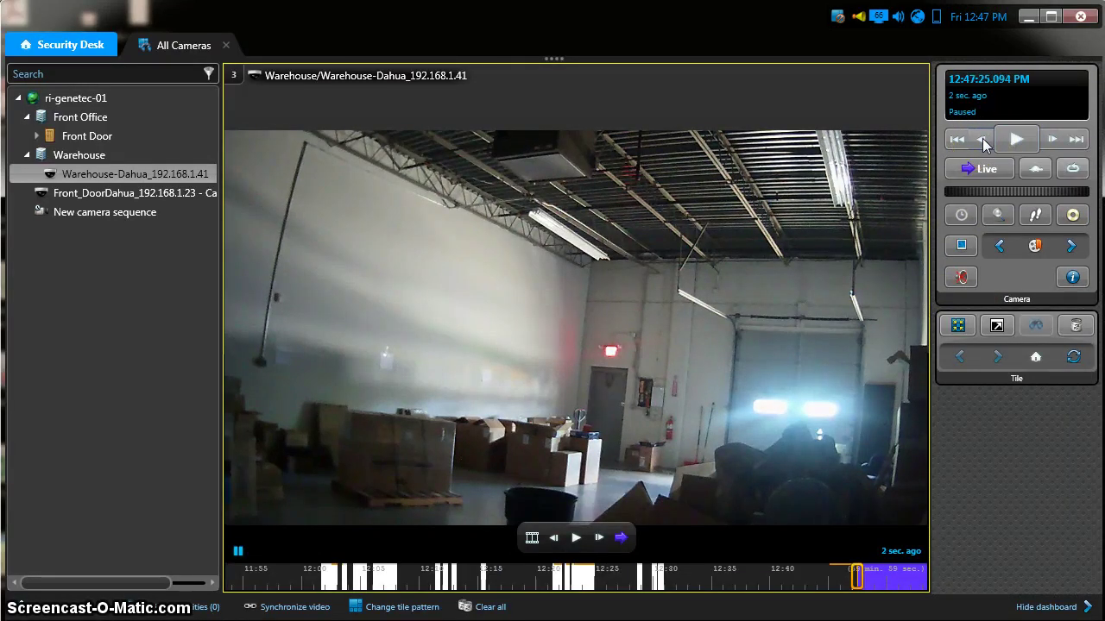
pyautogui.moveTo(476, 574); pyautogui.dragTo(576, 584)
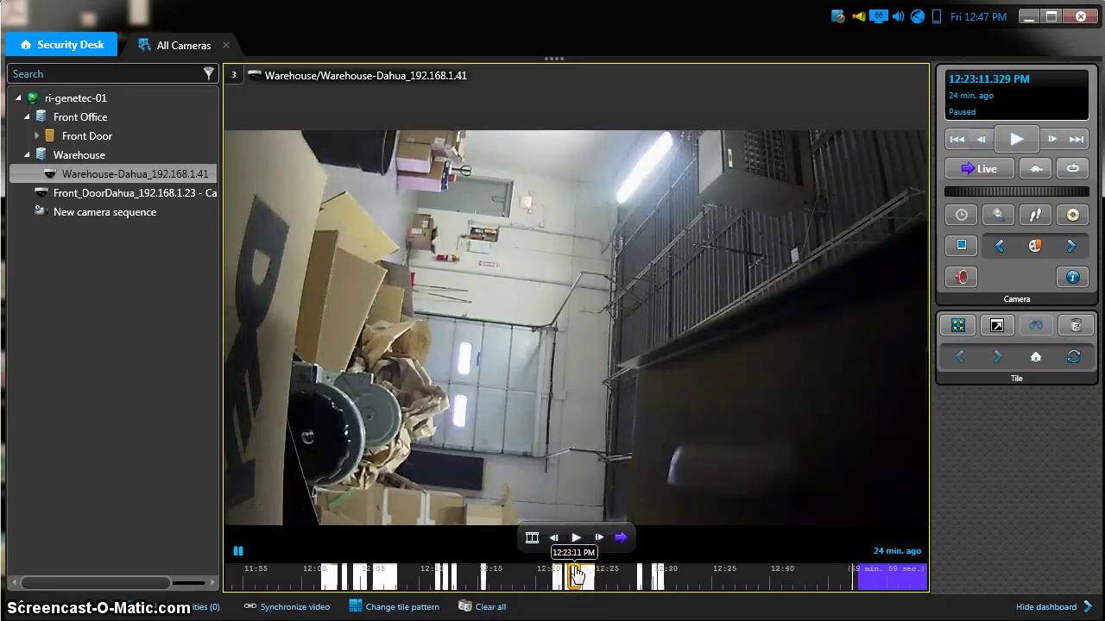
pyautogui.click(967, 177)
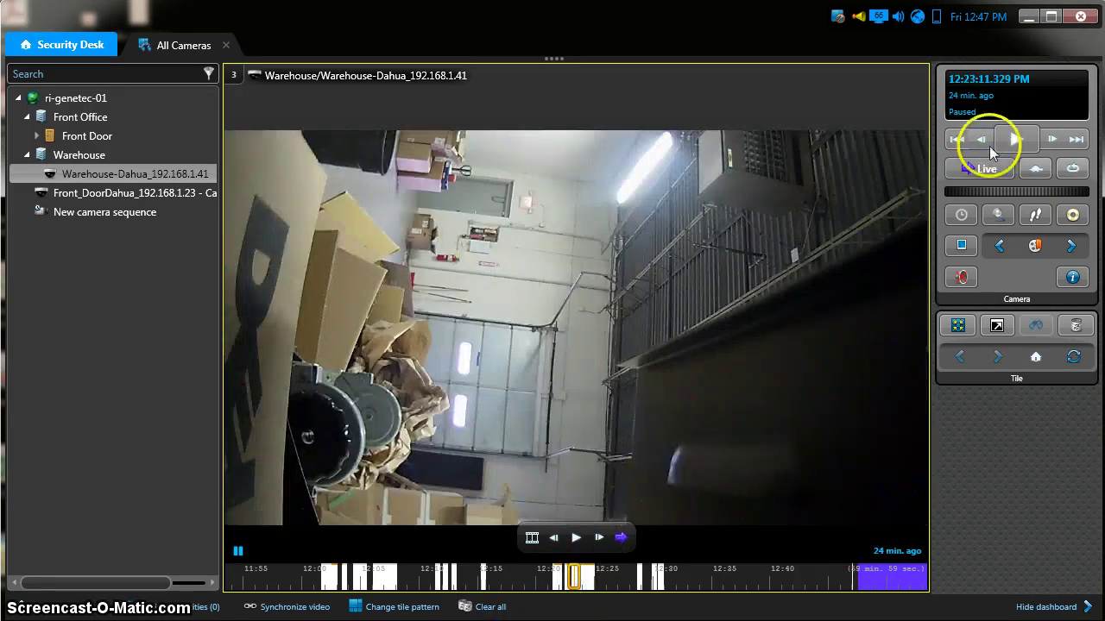
pyautogui.click(981, 141)
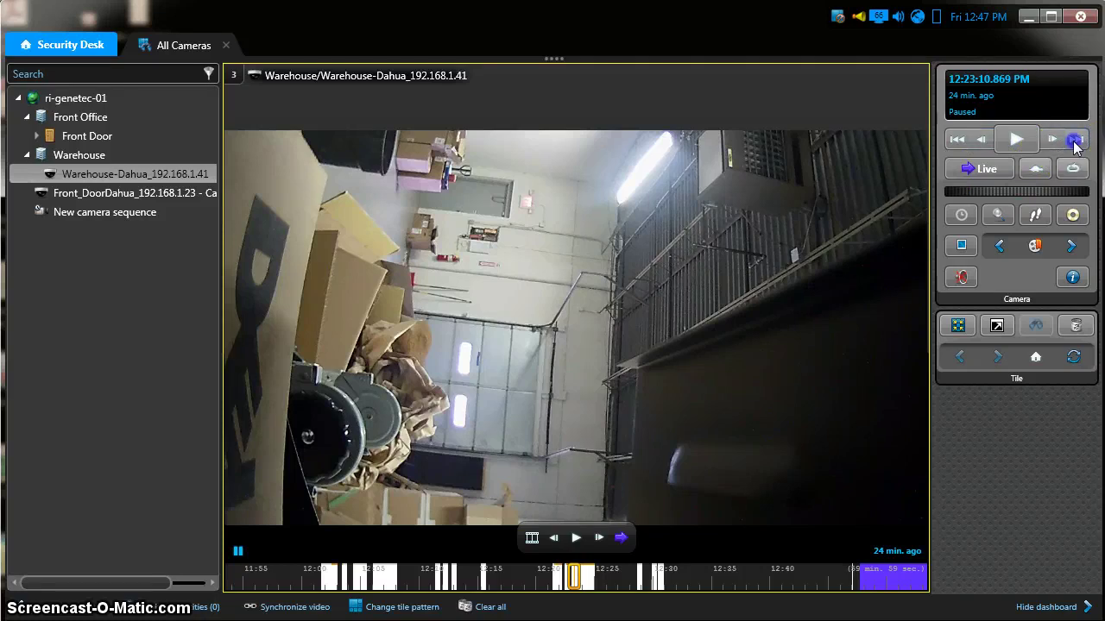
# Skip the recording forward 15 seconds six times, then jump to the next recorded segment.
pyautogui.click(1074, 141)
pyautogui.click(1074, 141)
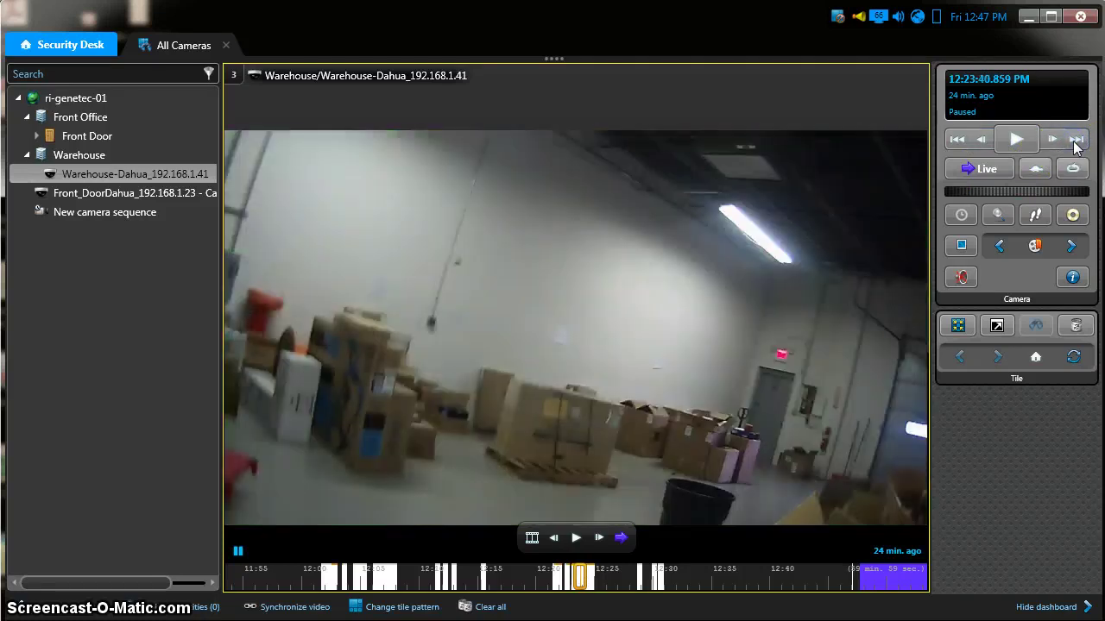
pyautogui.click(1075, 141)
pyautogui.click(1074, 141)
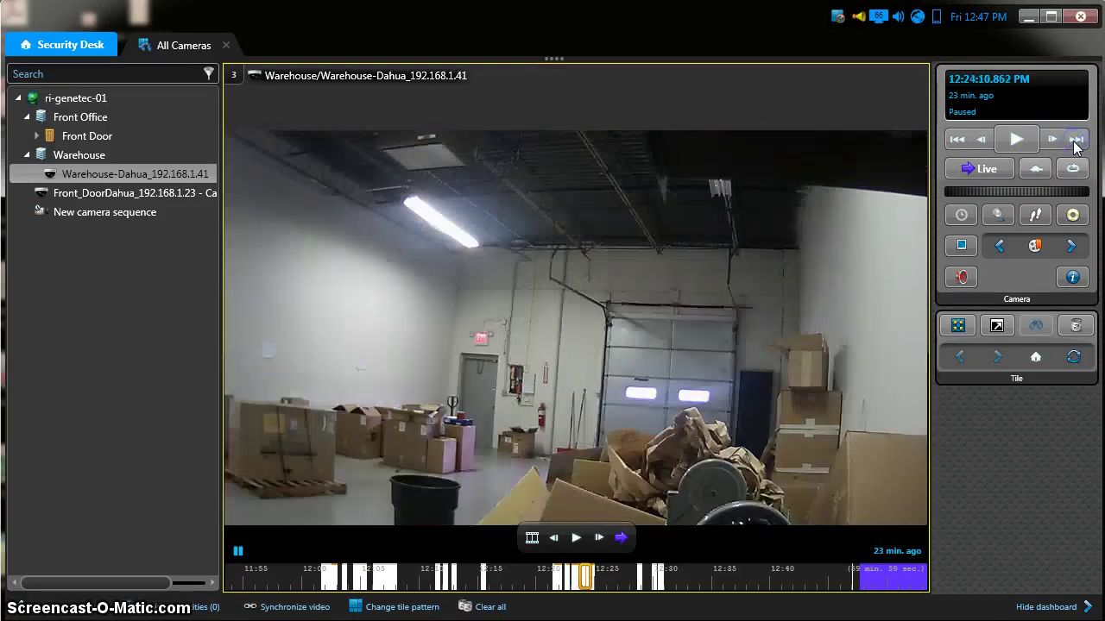
pyautogui.click(1075, 141)
pyautogui.click(1075, 141)
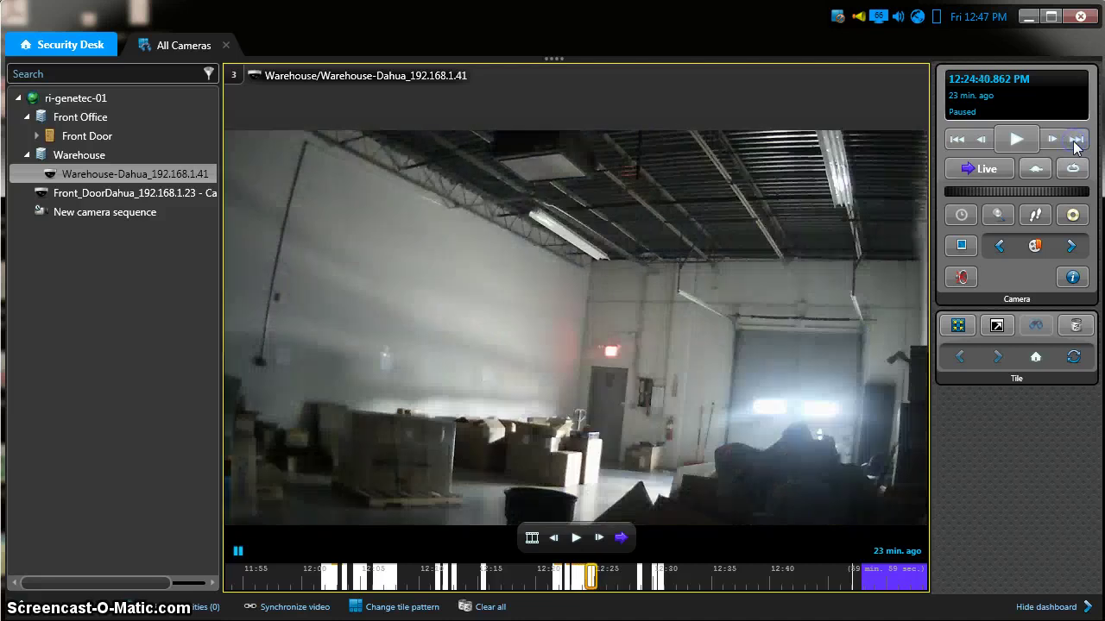
pyautogui.click(1074, 141)
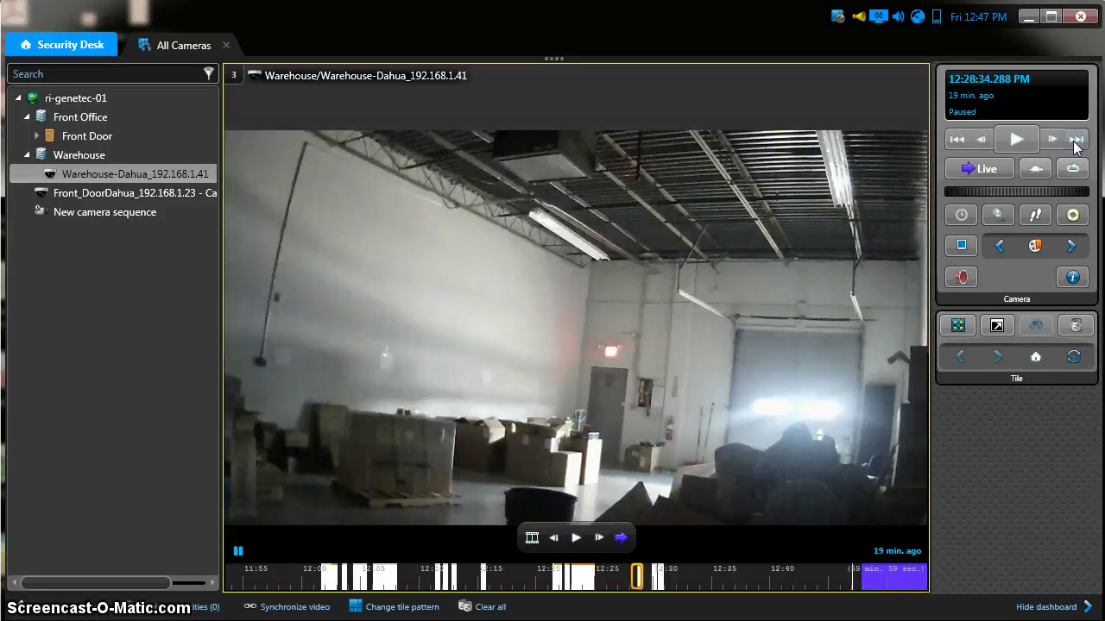
# Replay the footage in slow motion, turn slow motion off, and return to live video.
pyautogui.click(1035, 173)
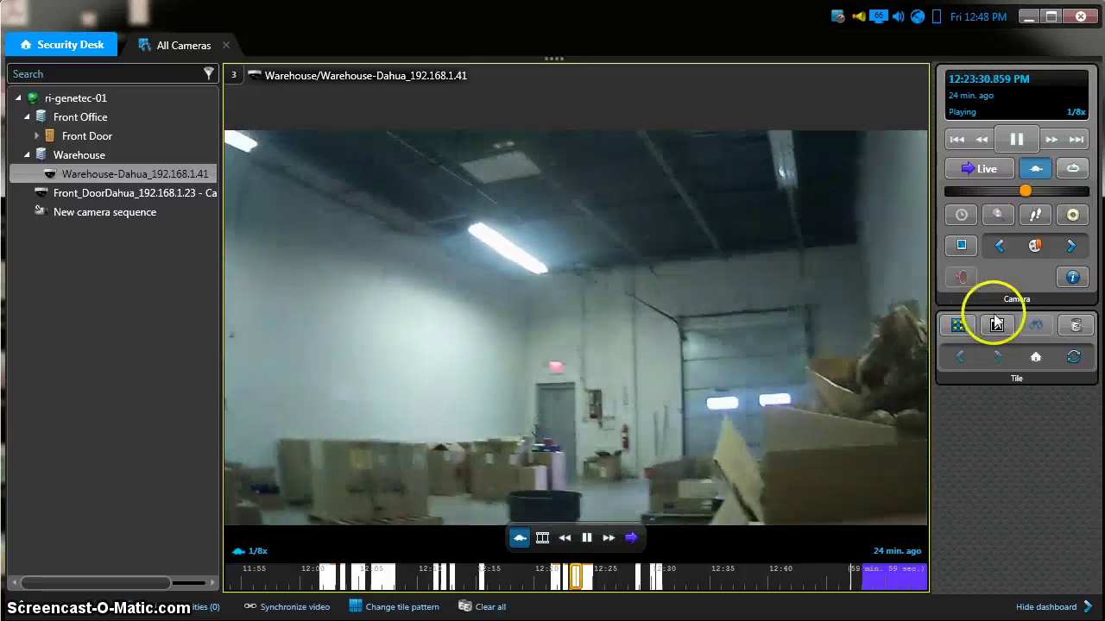
pyautogui.click(1036, 168)
pyautogui.click(1037, 170)
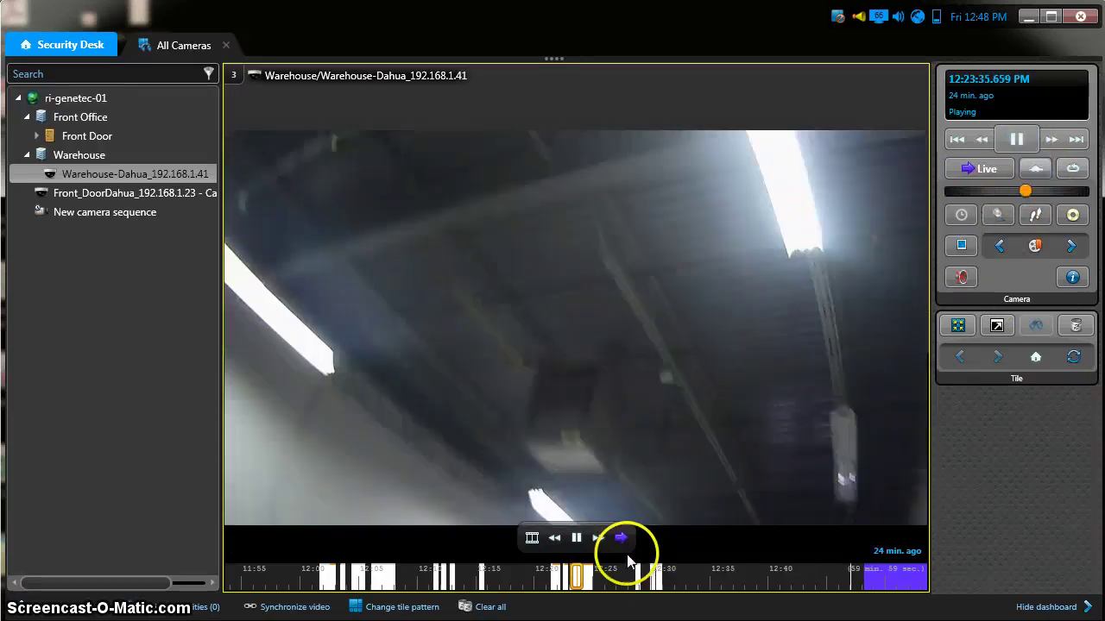
pyautogui.click(621, 537)
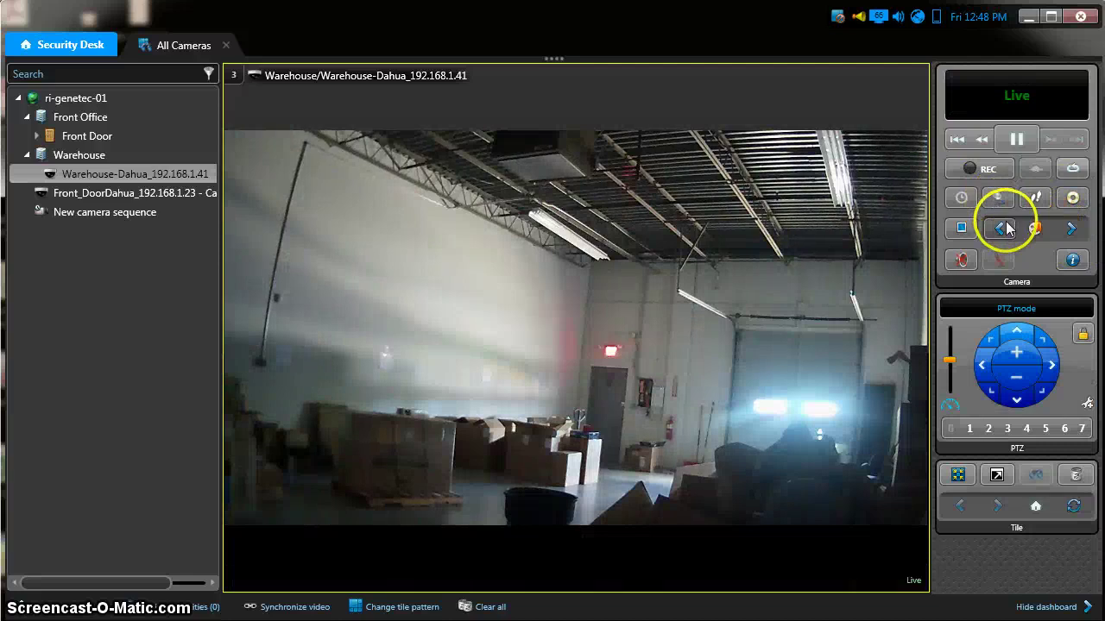
# Abandon the live bookmark and pause the recording at 12:23:06 PM.
pyautogui.click(1037, 230)
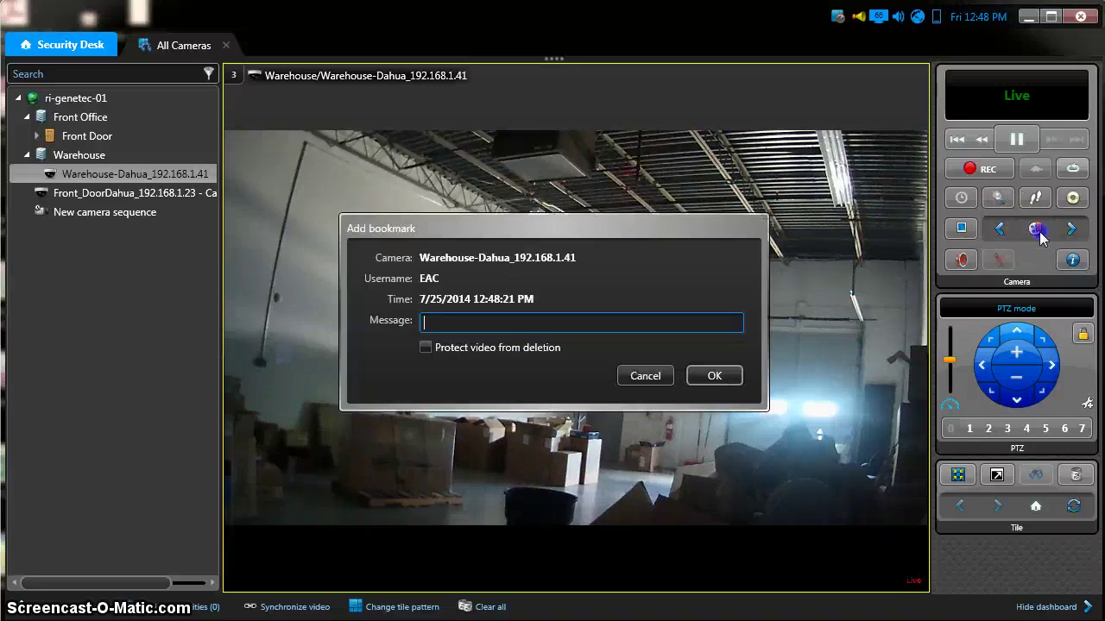
pyautogui.click(649, 376)
pyautogui.click(562, 584)
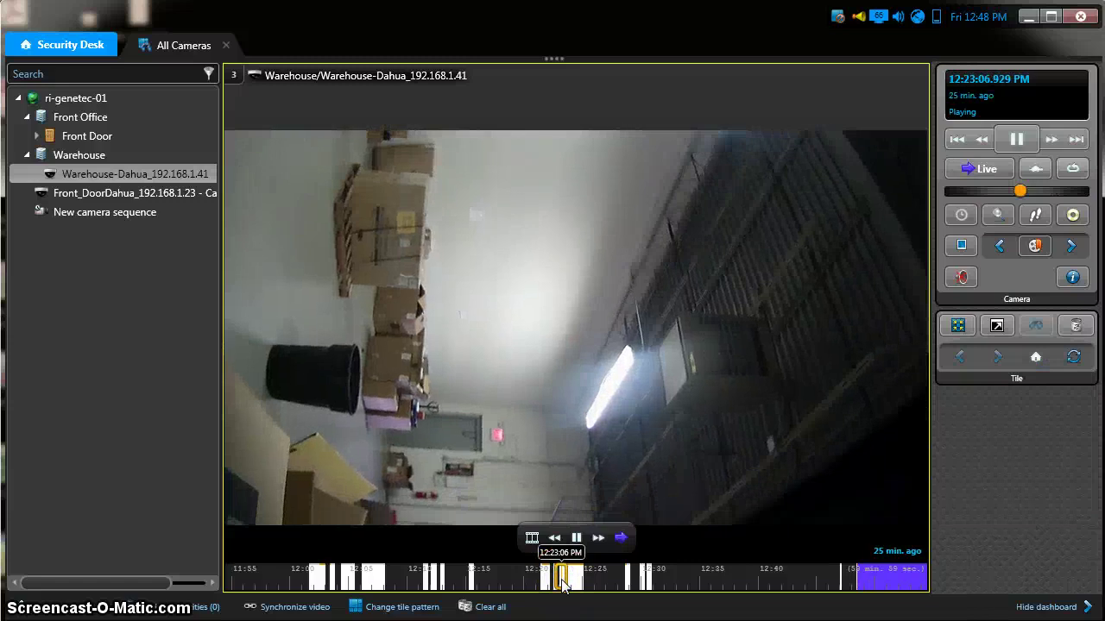
pyautogui.click(583, 536)
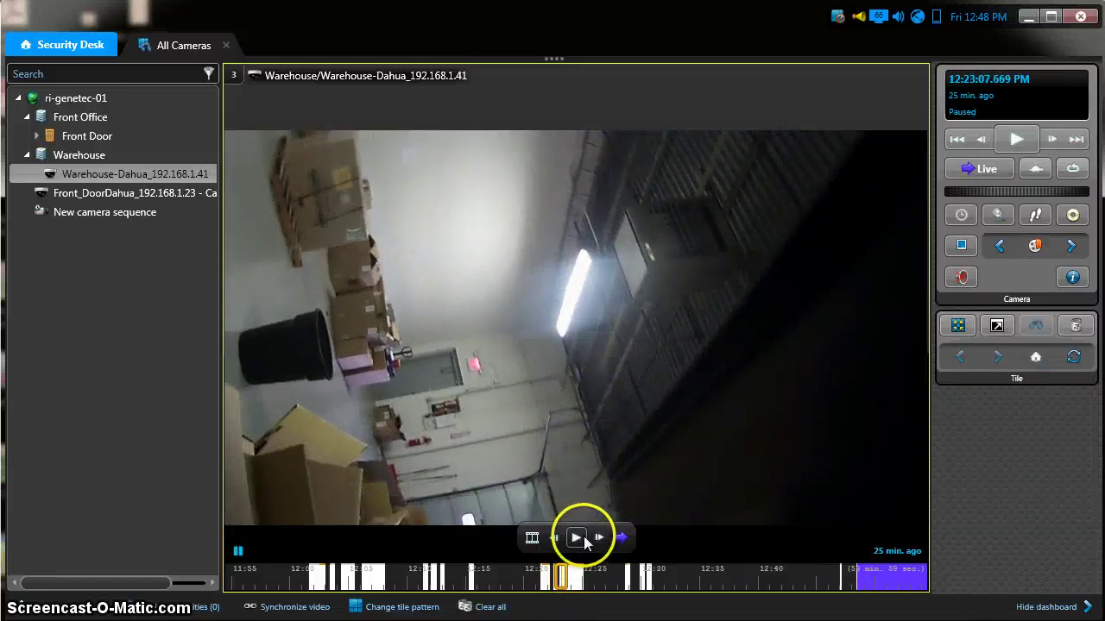
# Save a bookmark at the paused moment and protect its archived footage for 5 days.
pyautogui.click(1034, 248)
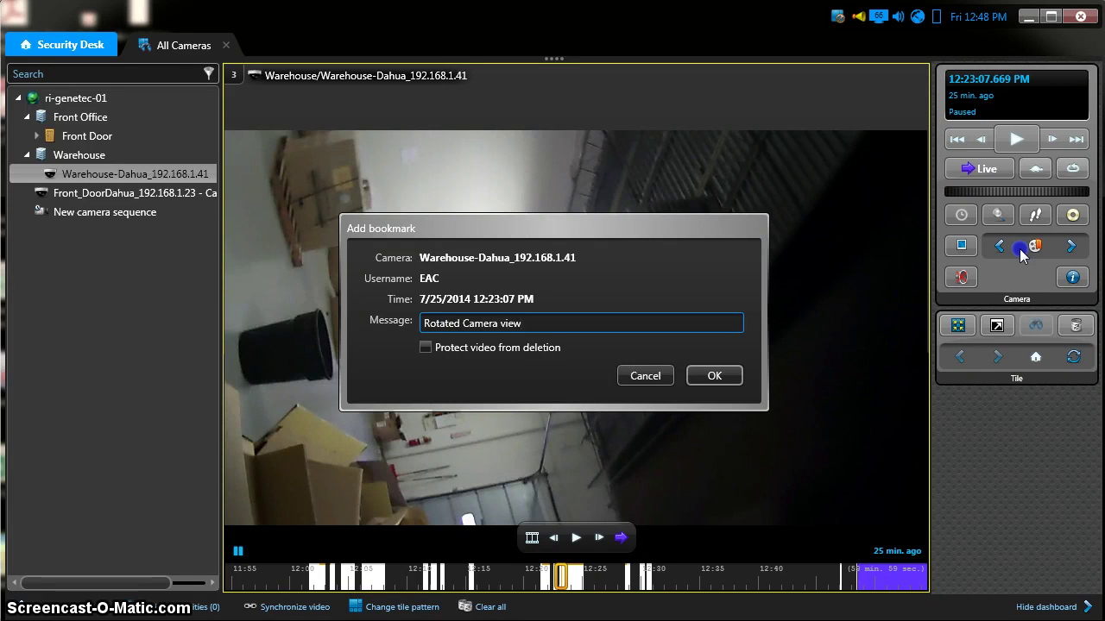
pyautogui.click(512, 357)
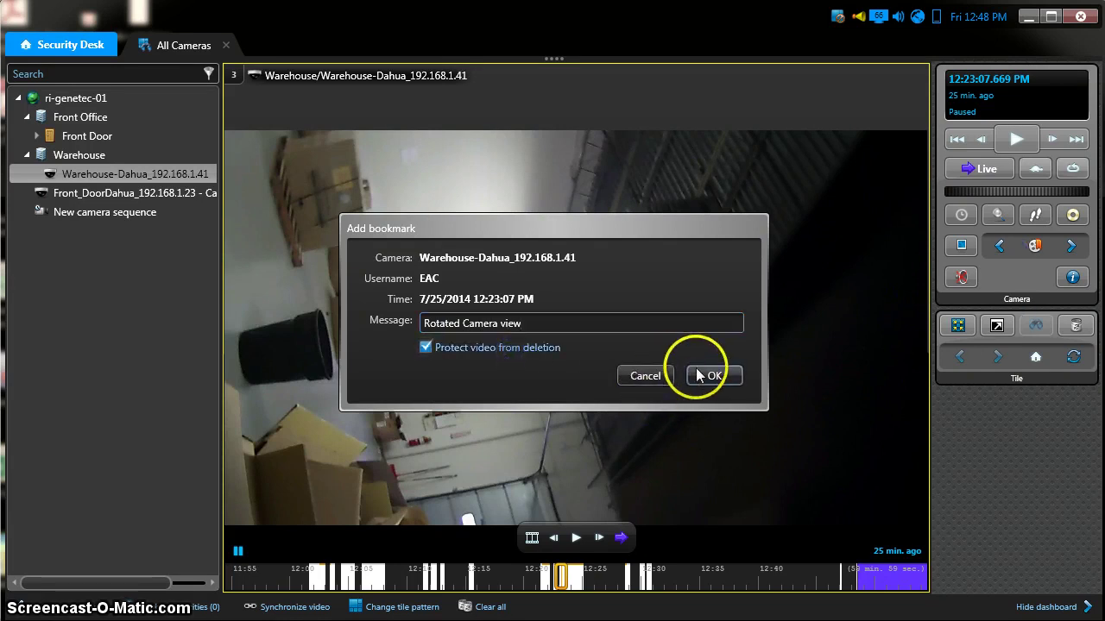
pyautogui.click(706, 375)
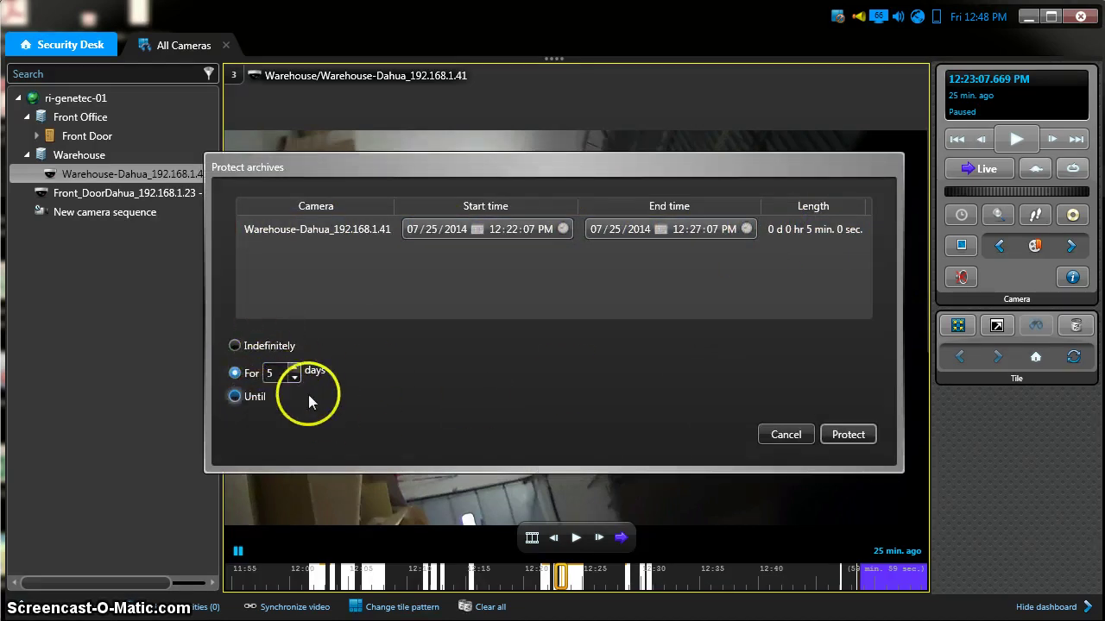
pyautogui.click(847, 436)
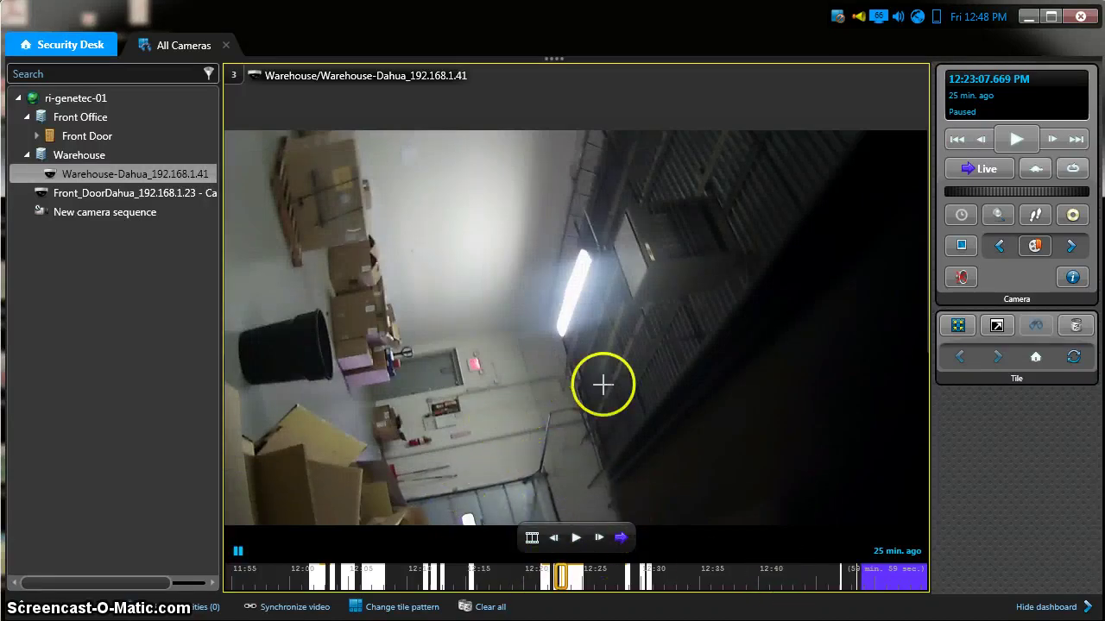
# Jump between bookmarks, then step through thumbnails 12:05:26, 12:13:06, 12:21:23 and 12:28:58, closing the filmstrip.
pyautogui.click(1068, 247)
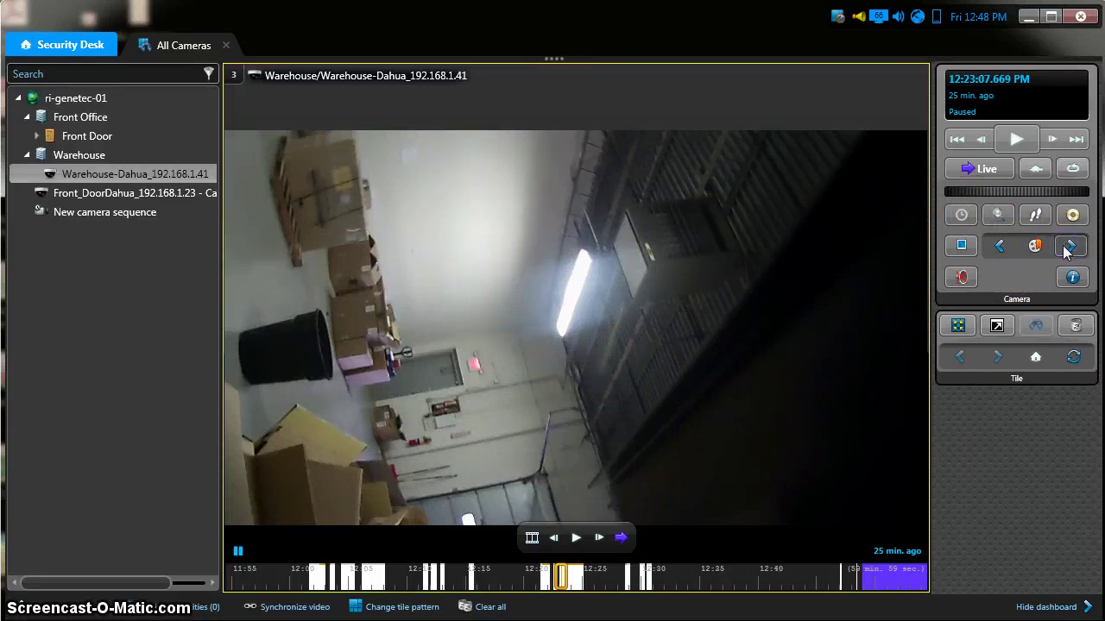
pyautogui.click(999, 248)
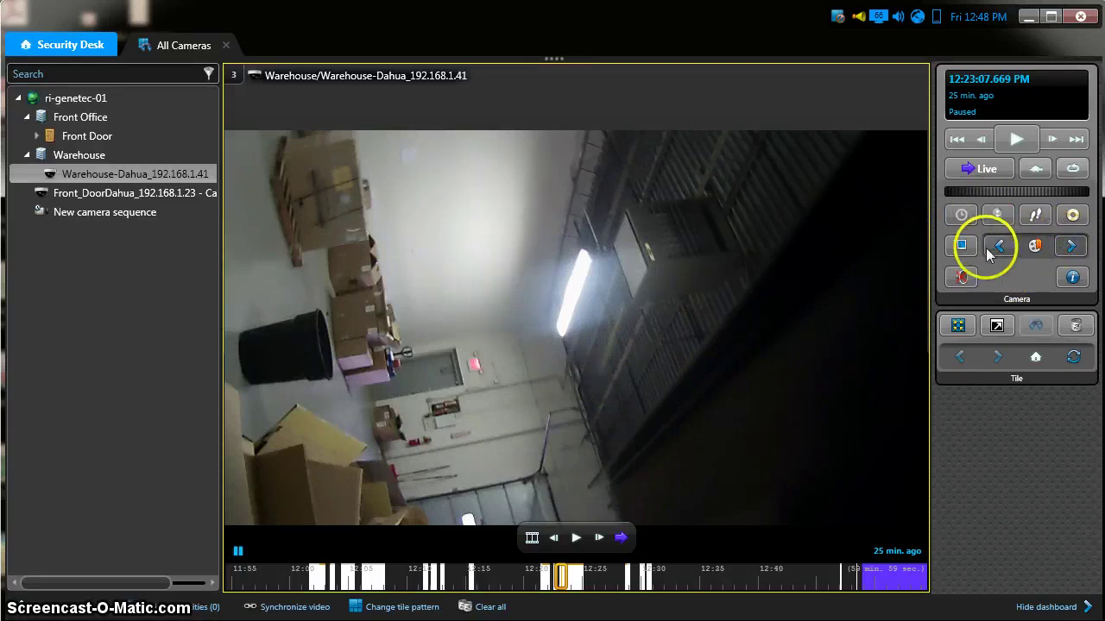
pyautogui.click(531, 538)
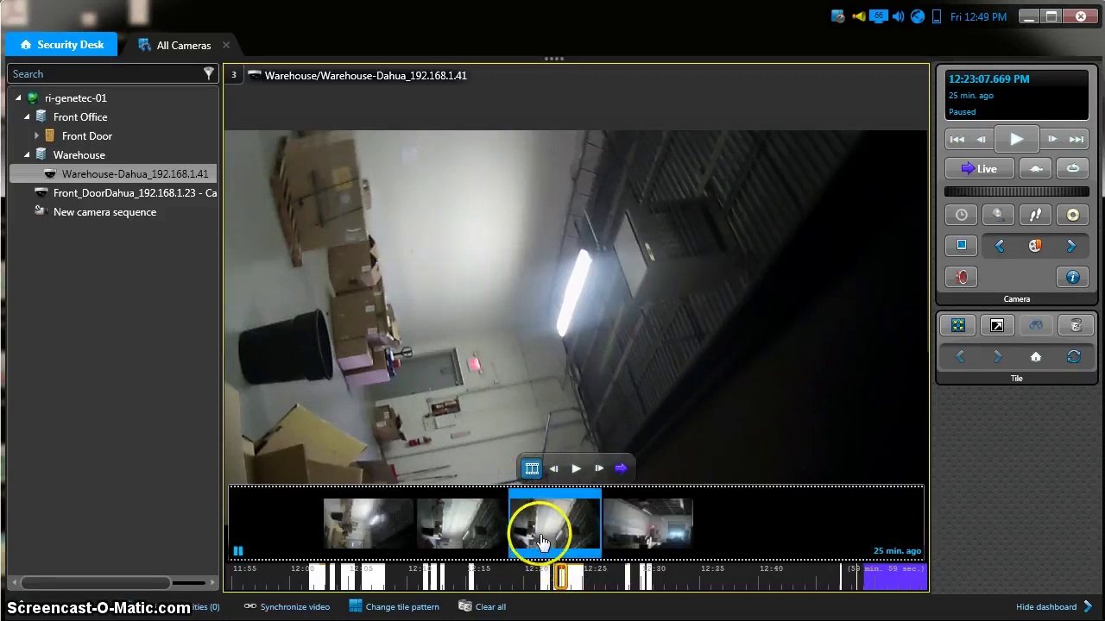
pyautogui.click(370, 533)
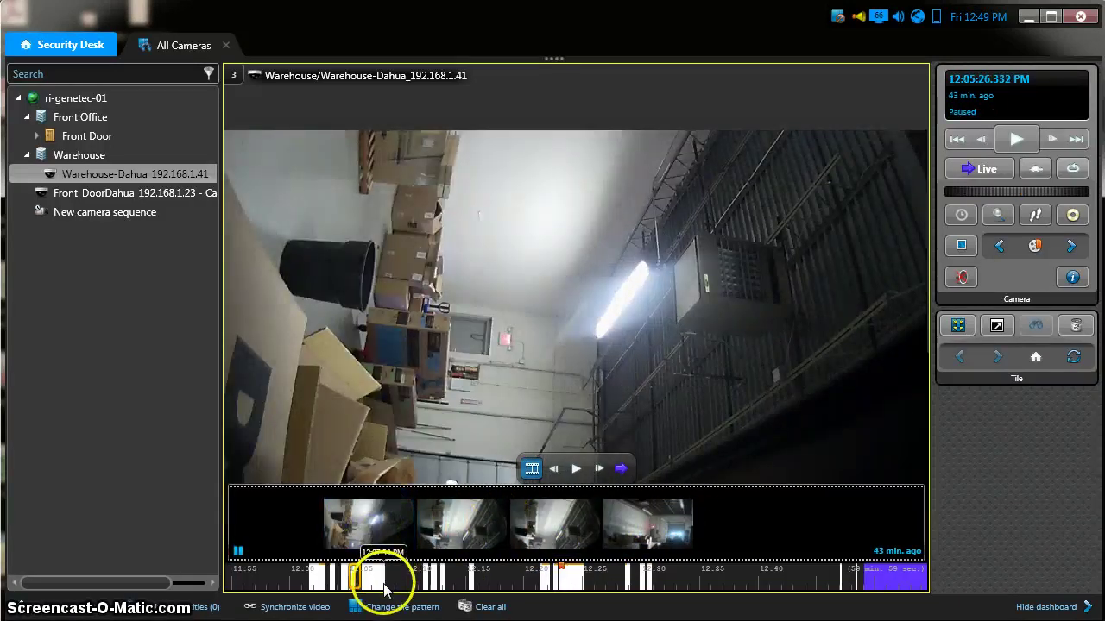
pyautogui.click(458, 523)
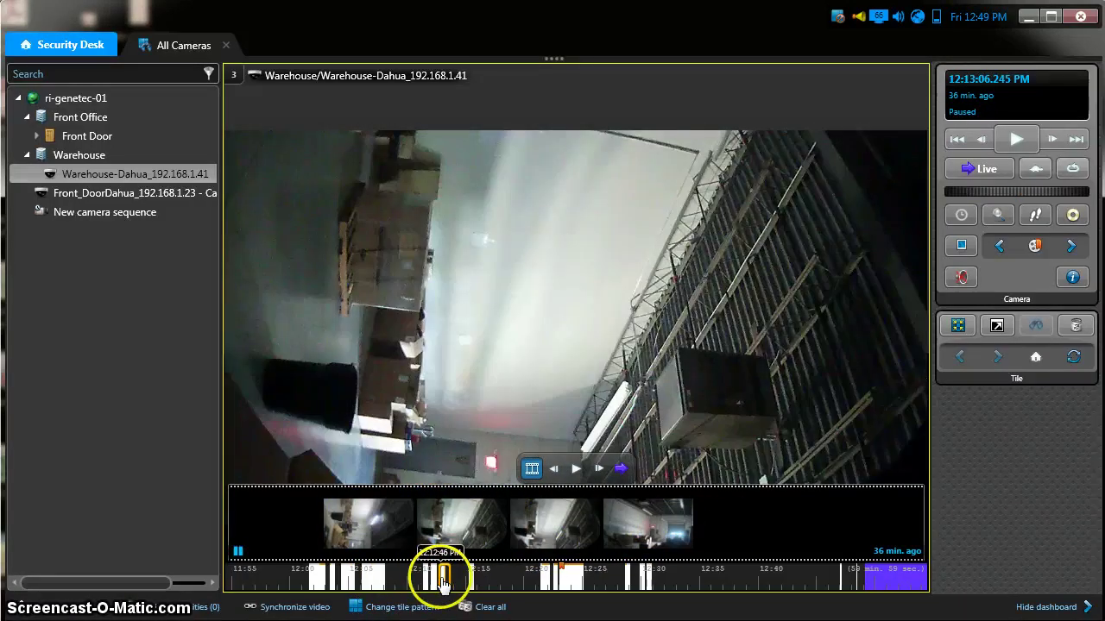
pyautogui.click(542, 523)
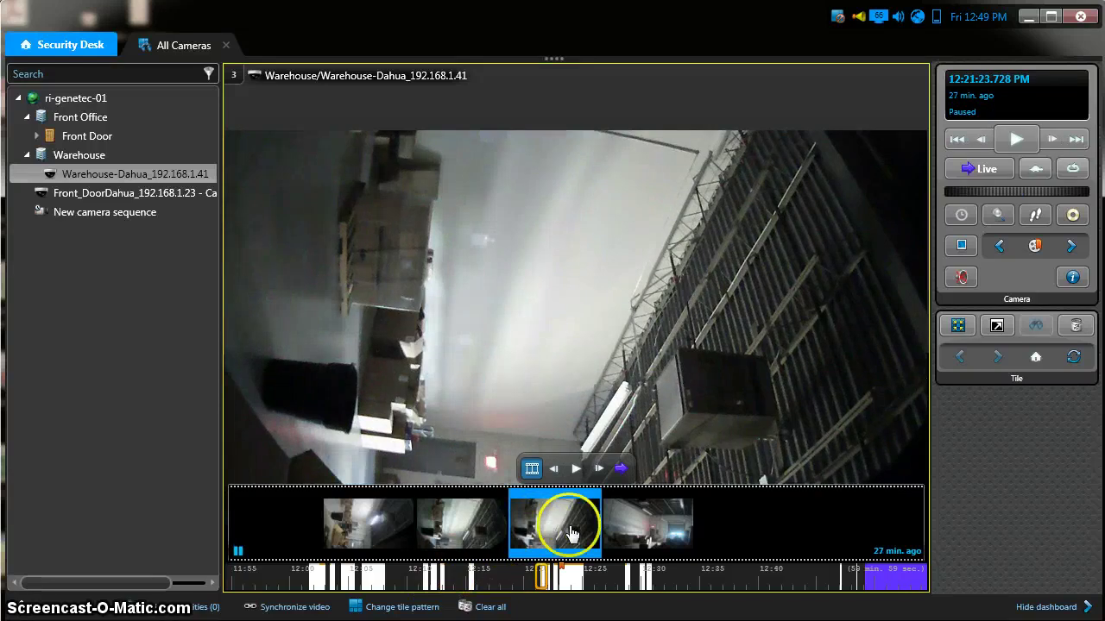
pyautogui.click(631, 540)
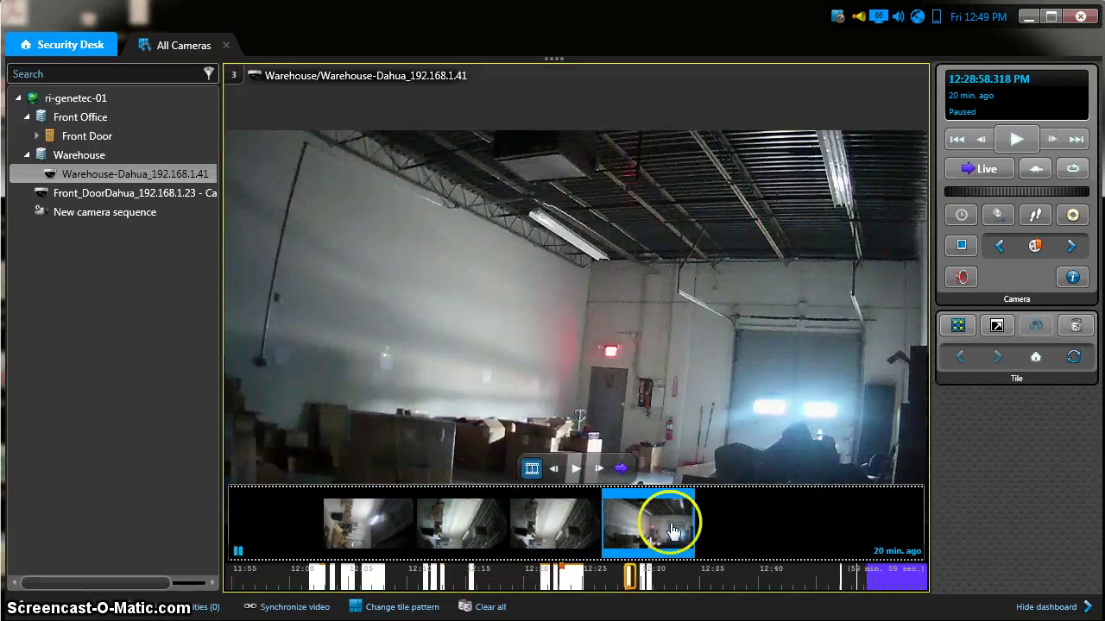
pyautogui.click(532, 468)
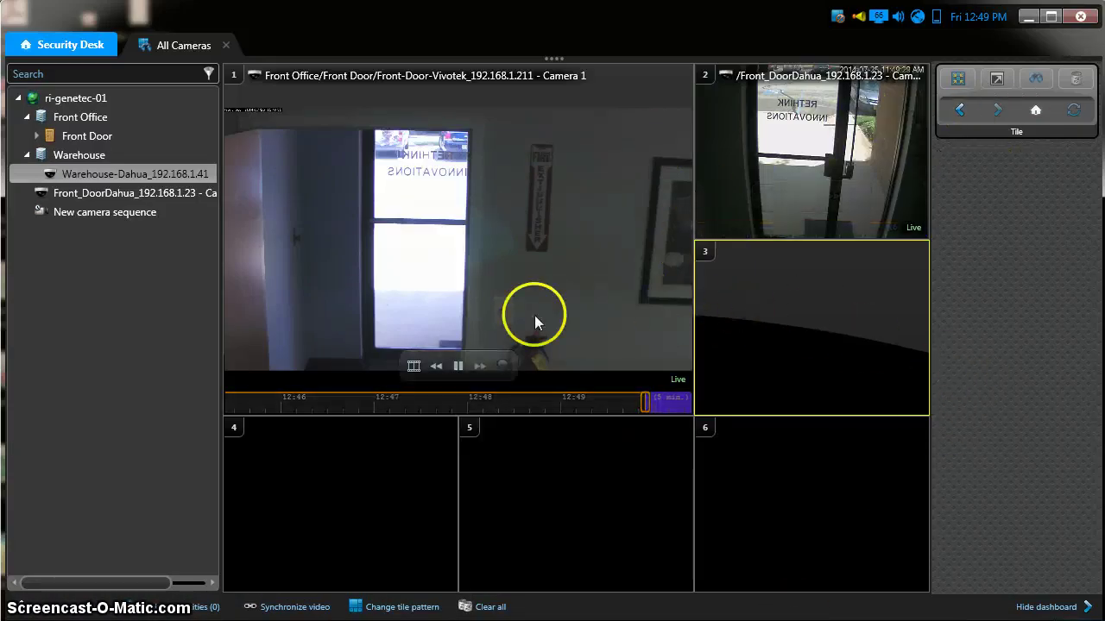
pyautogui.click(225, 44)
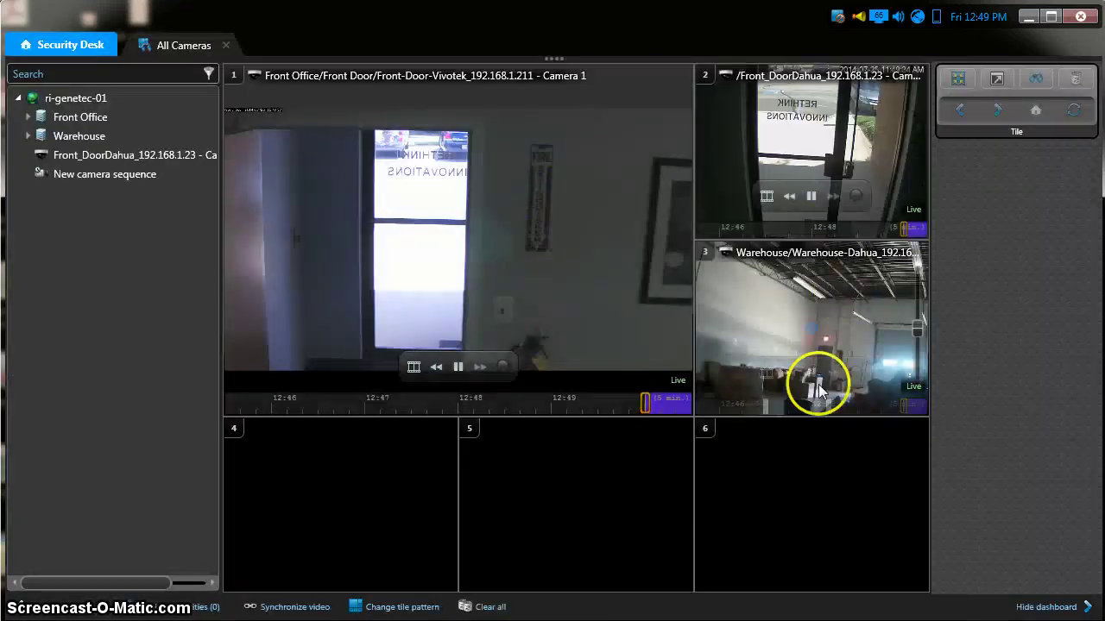
pyautogui.rightClick(197, 48)
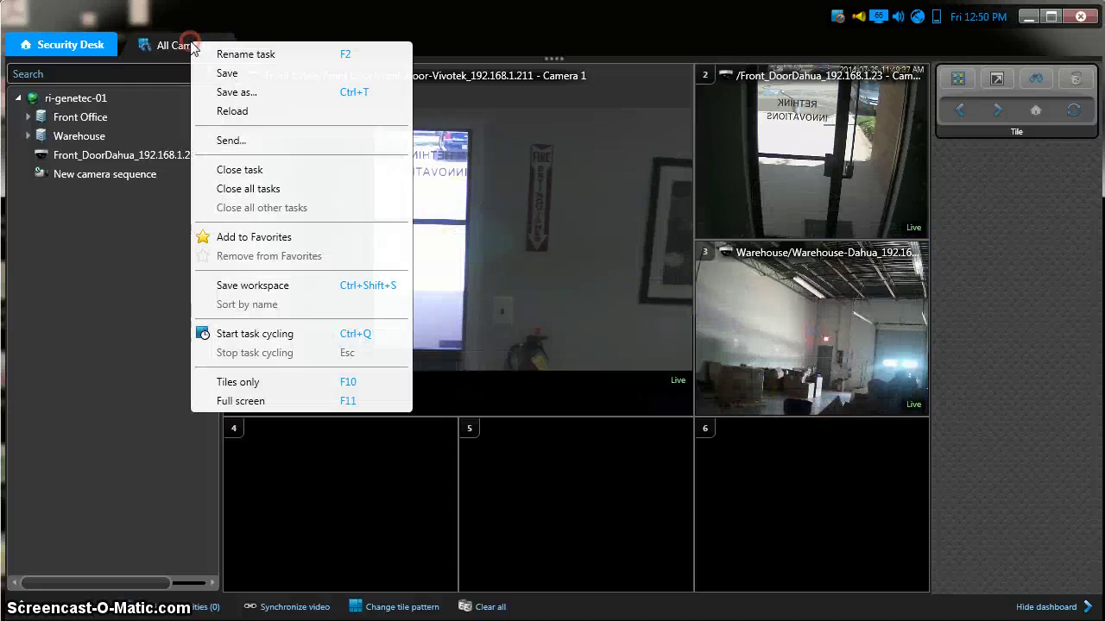
pyautogui.moveTo(925, 310)
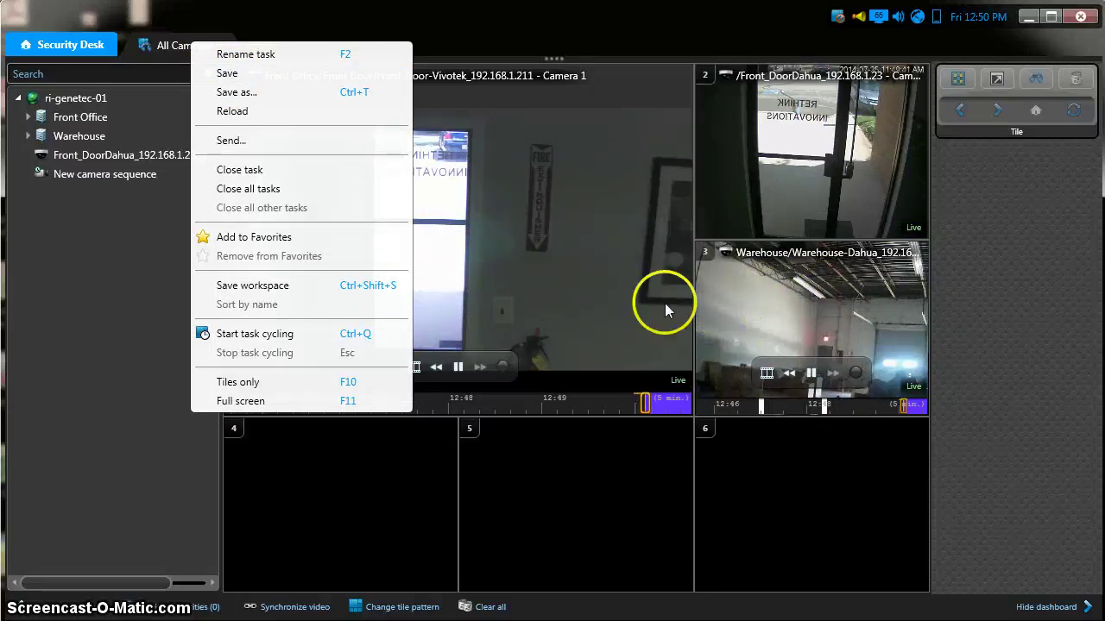
pyautogui.click(147, 485)
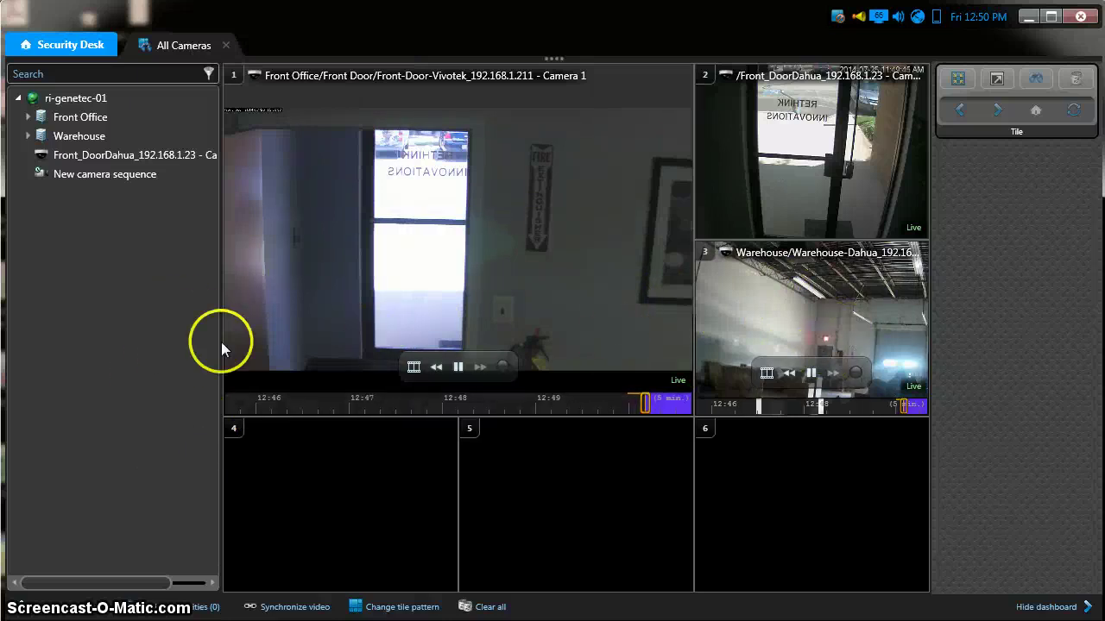
pyautogui.rightClick(277, 40)
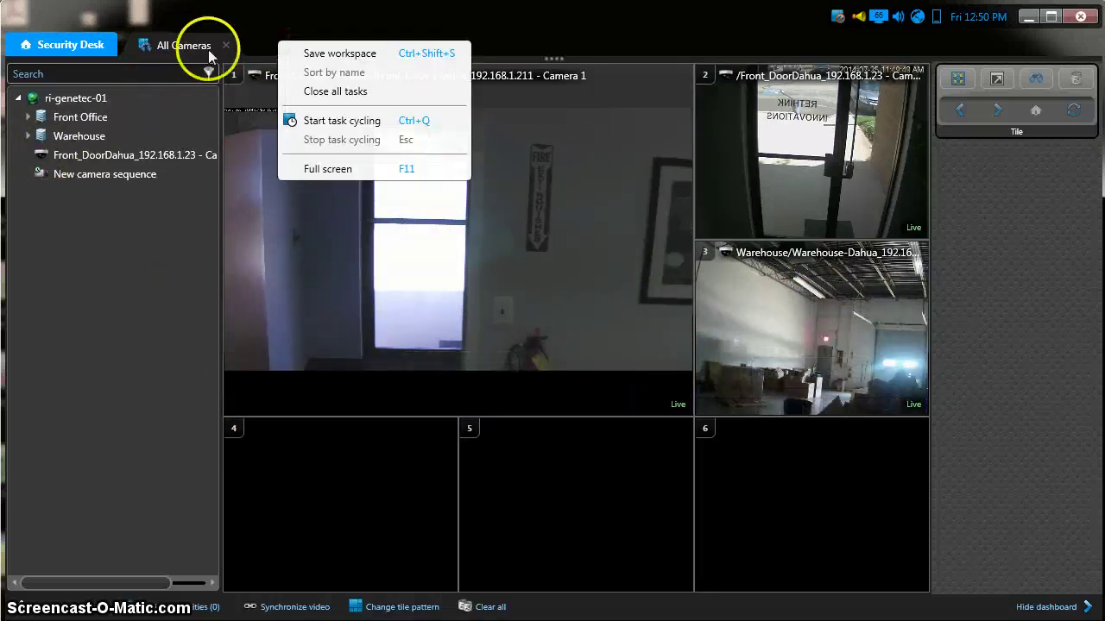
pyautogui.rightClick(172, 47)
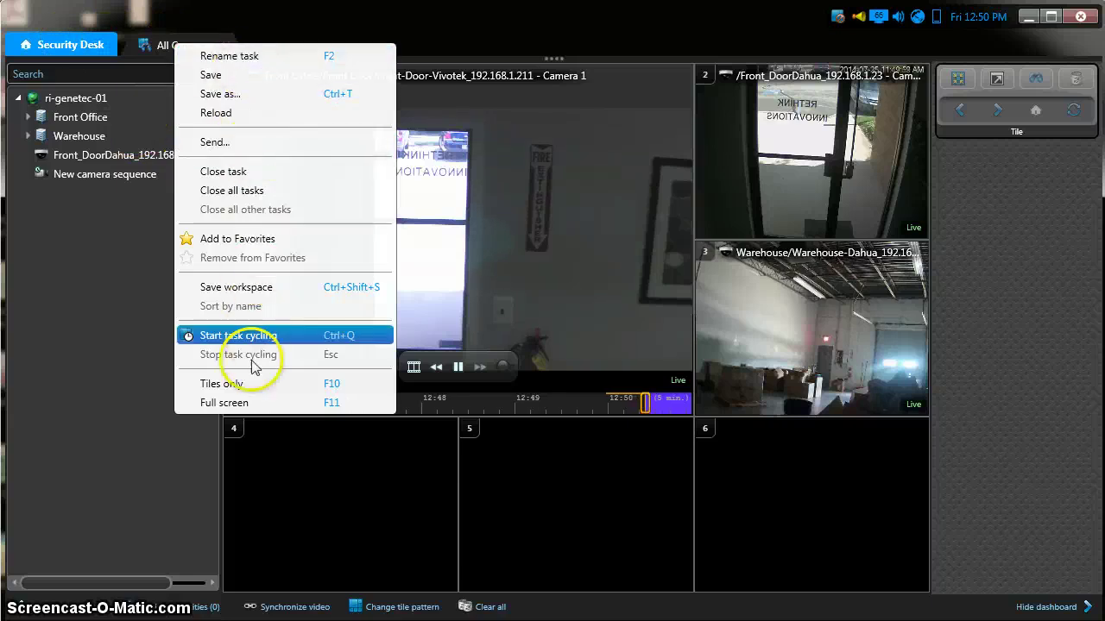
# Create a new Monitoring task named 'One Camera' from the home page.
pyautogui.click(101, 324)
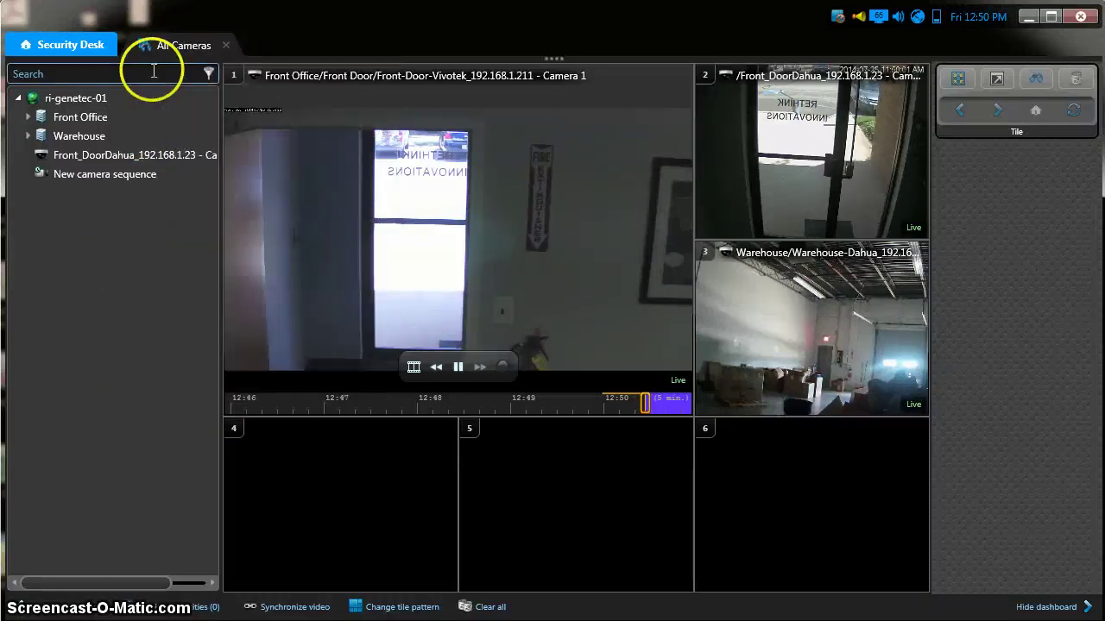
pyautogui.click(78, 47)
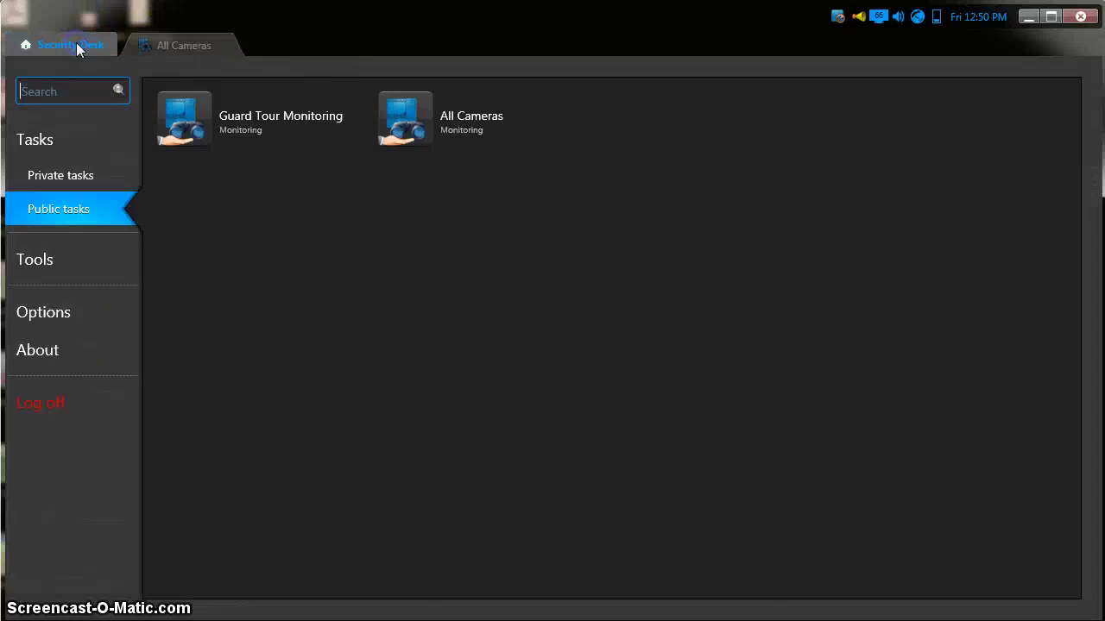
pyautogui.click(60, 153)
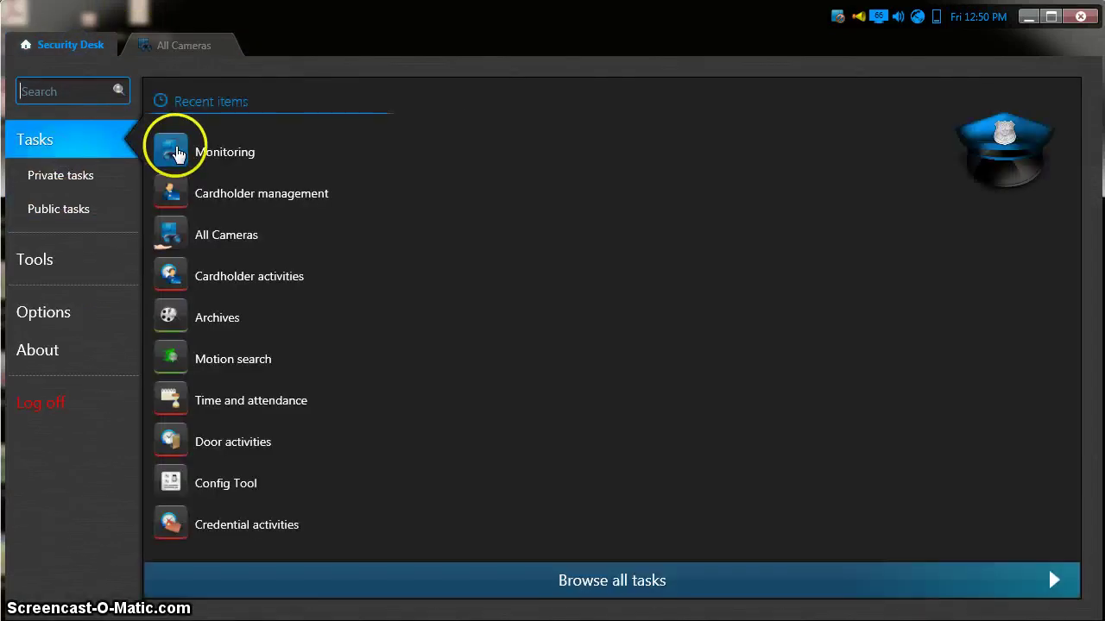
pyautogui.click(178, 152)
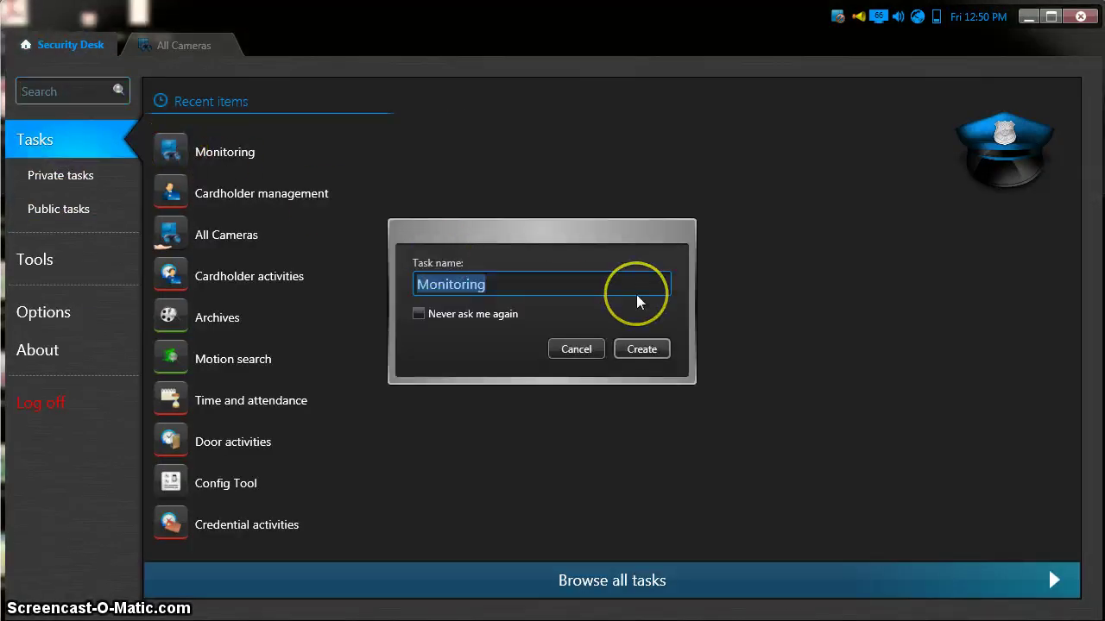
pyautogui.write('One Camera')
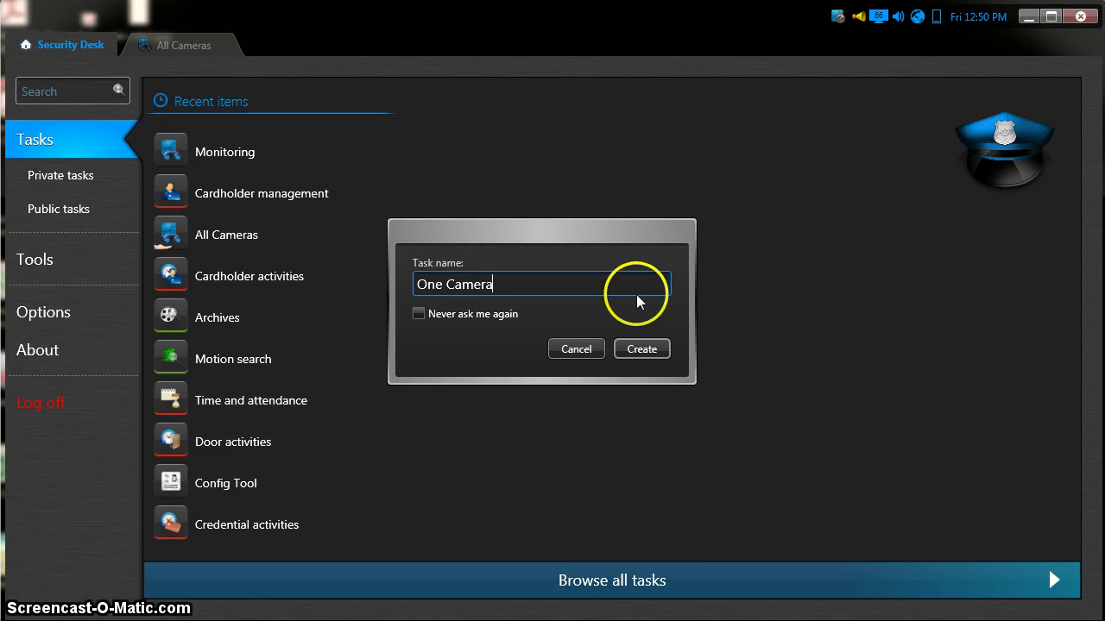
pyautogui.press('Return')
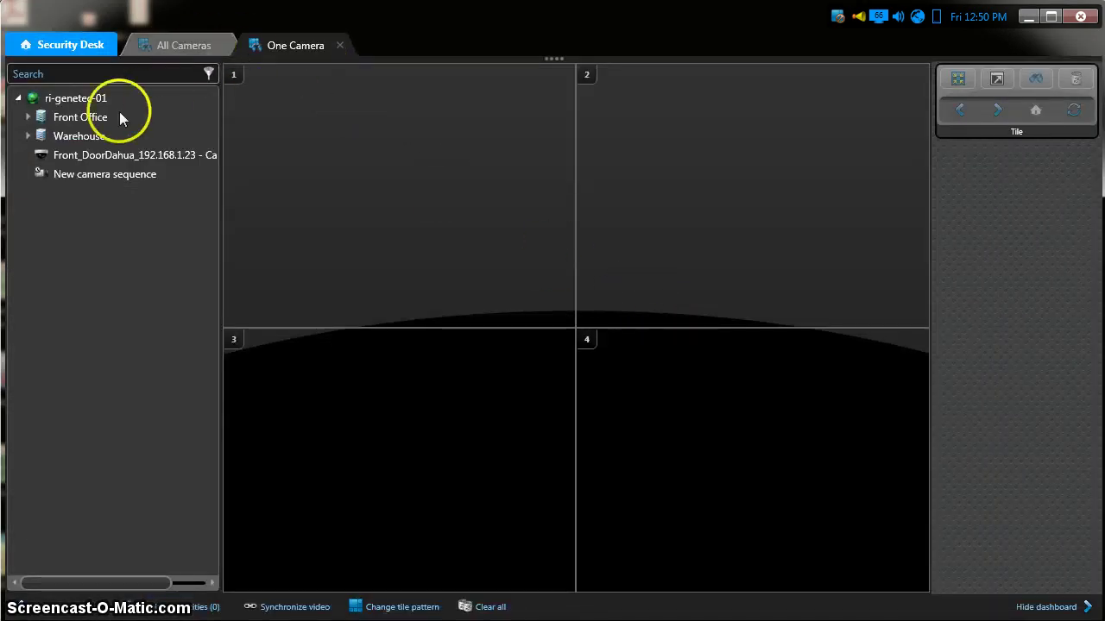
# Expand Front Office > Front Door and show the Front-Door-Vivotek camera live in tile 1.
pyautogui.click(28, 117)
pyautogui.click(47, 139)
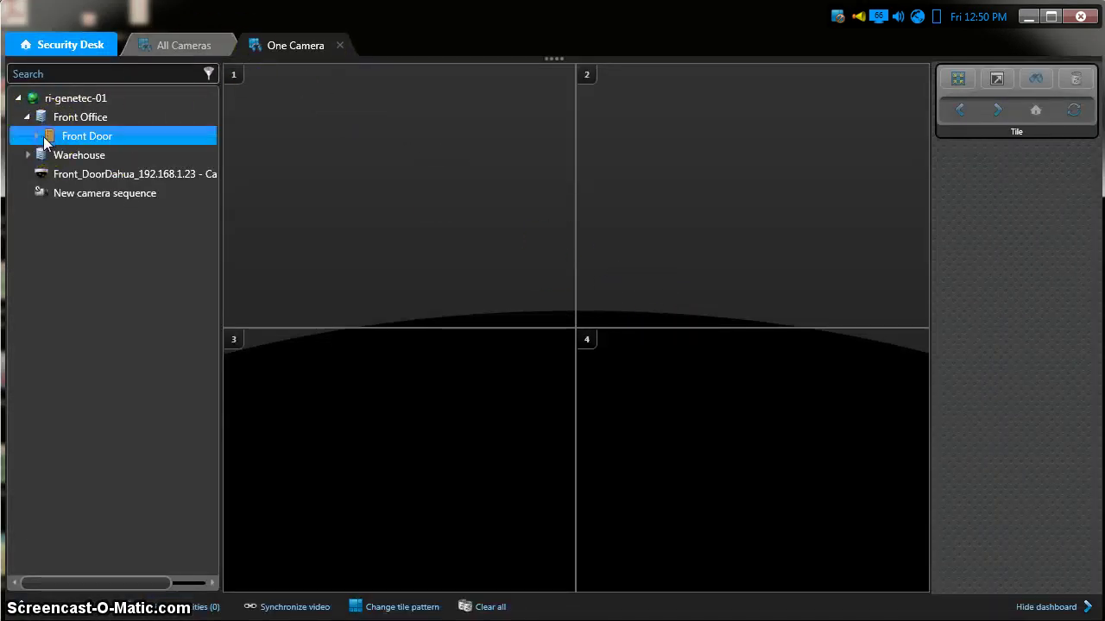
pyautogui.doubleClick(45, 140)
pyautogui.click(78, 156)
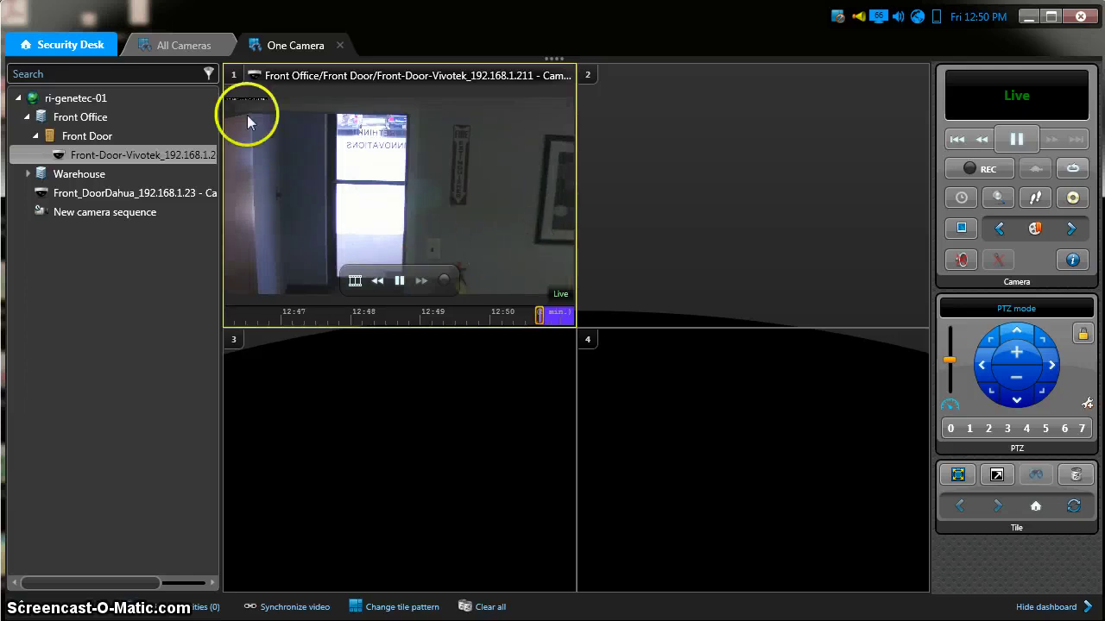
pyautogui.rightClick(274, 45)
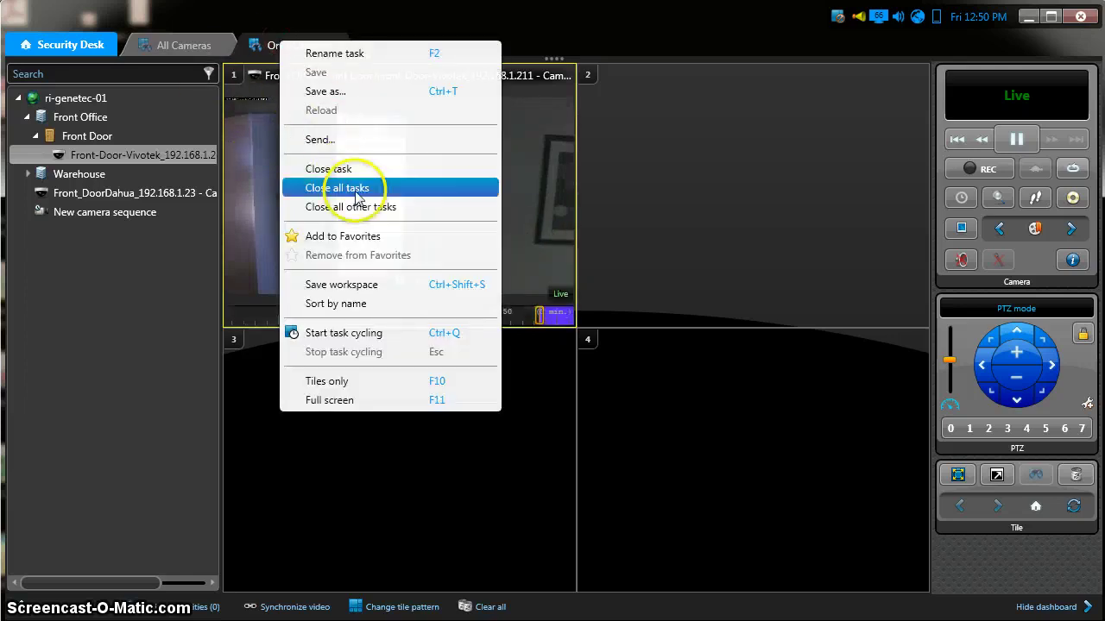
pyautogui.click(392, 330)
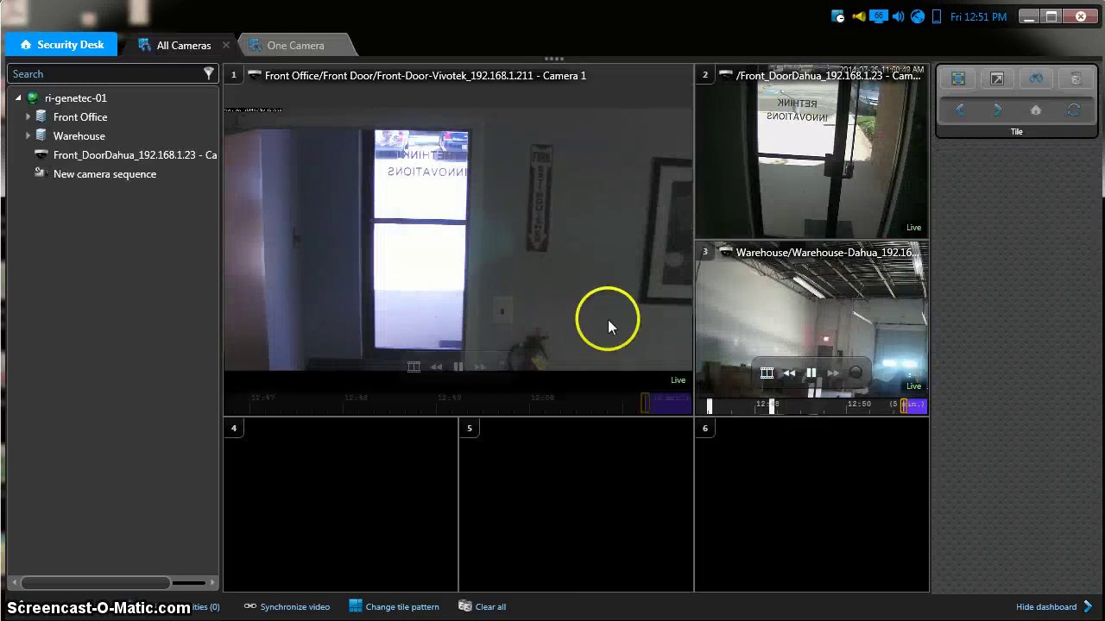
pyautogui.rightClick(190, 42)
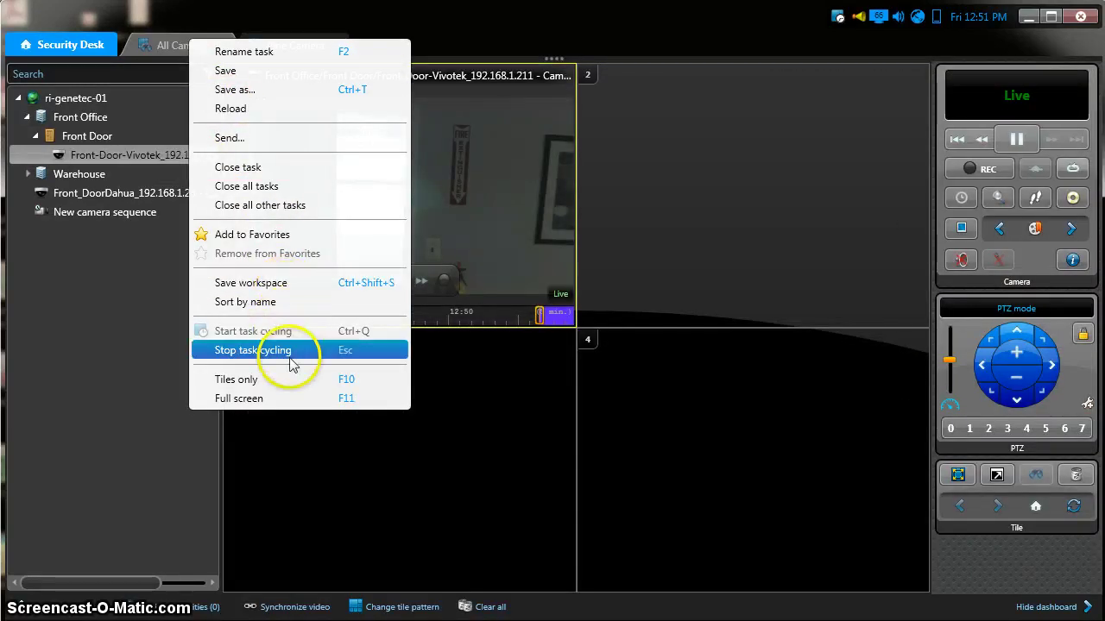
pyautogui.click(289, 349)
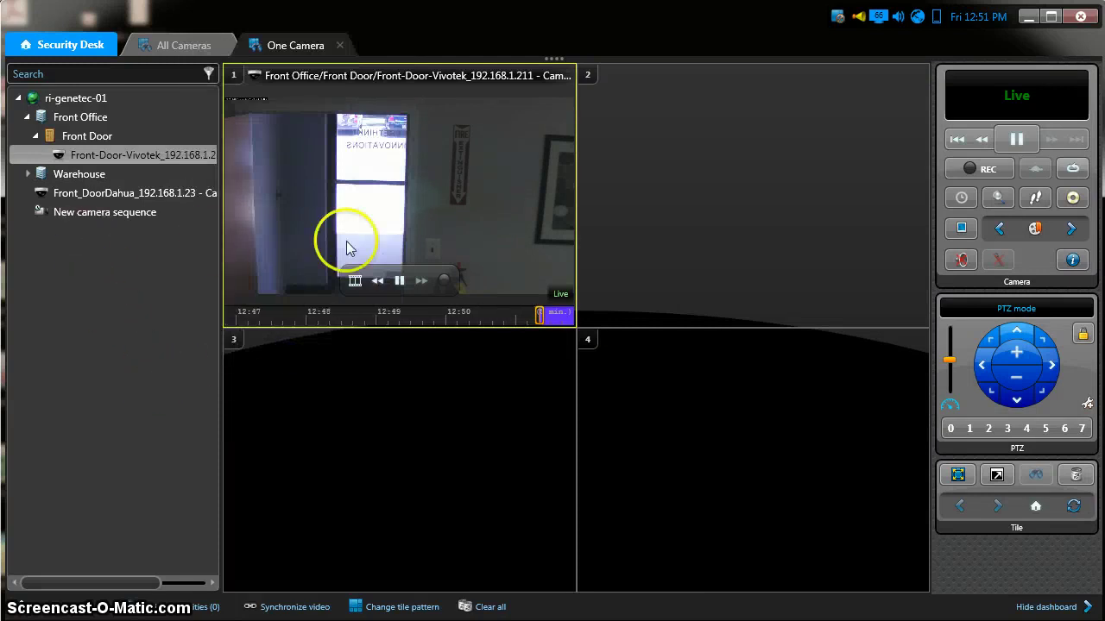